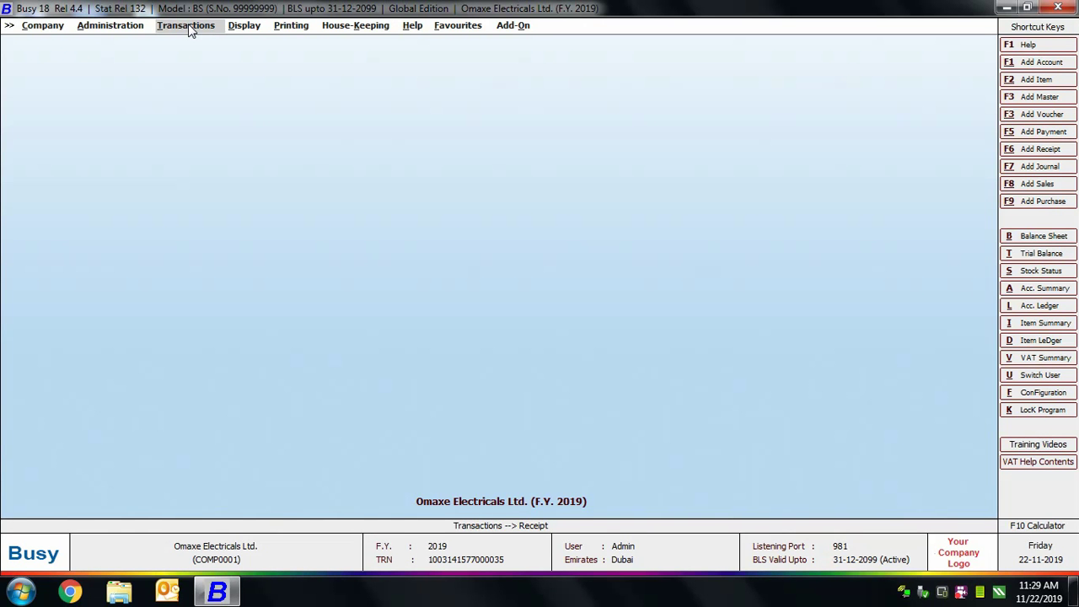
Step: Open the Add Purchase Voucher form from Transactions > Purchase > Add
click(187, 27)
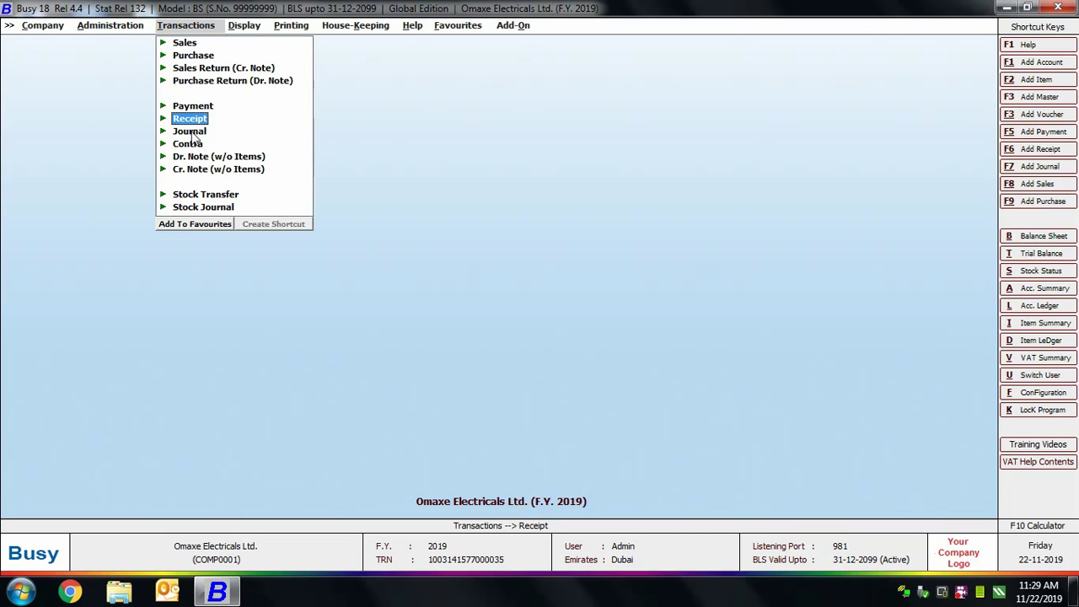
click(193, 56)
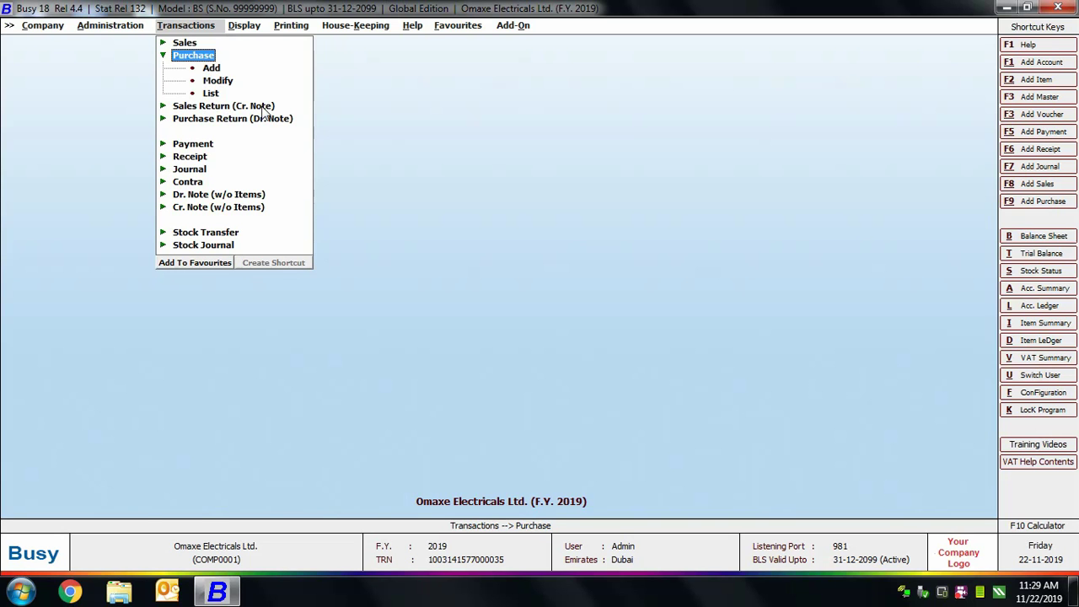
click(211, 69)
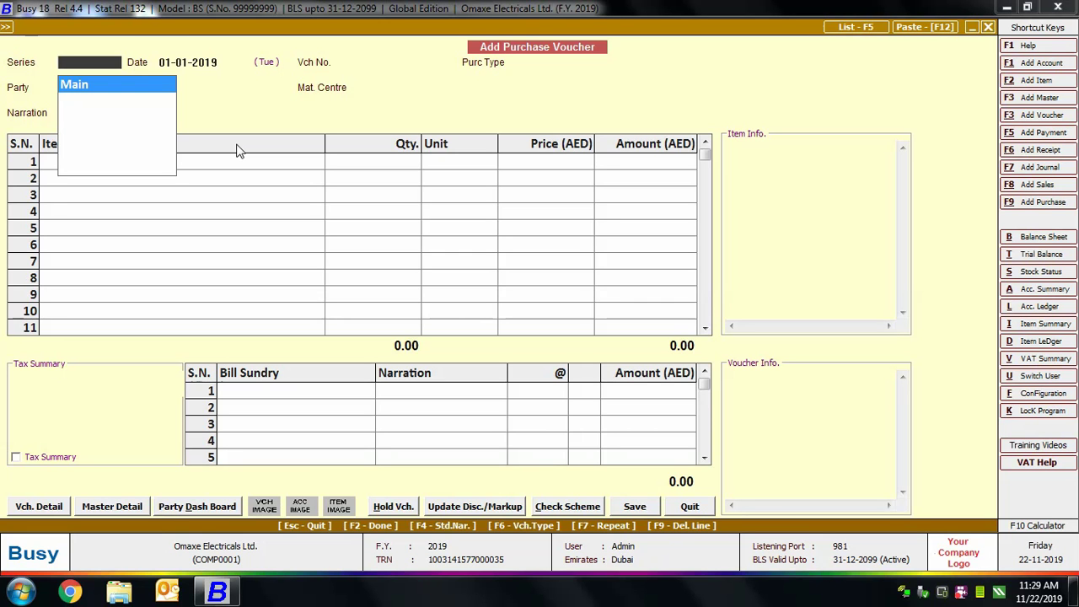
Step: Accept series Main and date 01-01-2019, and enter voucher number Smsng - 123
key(Return)
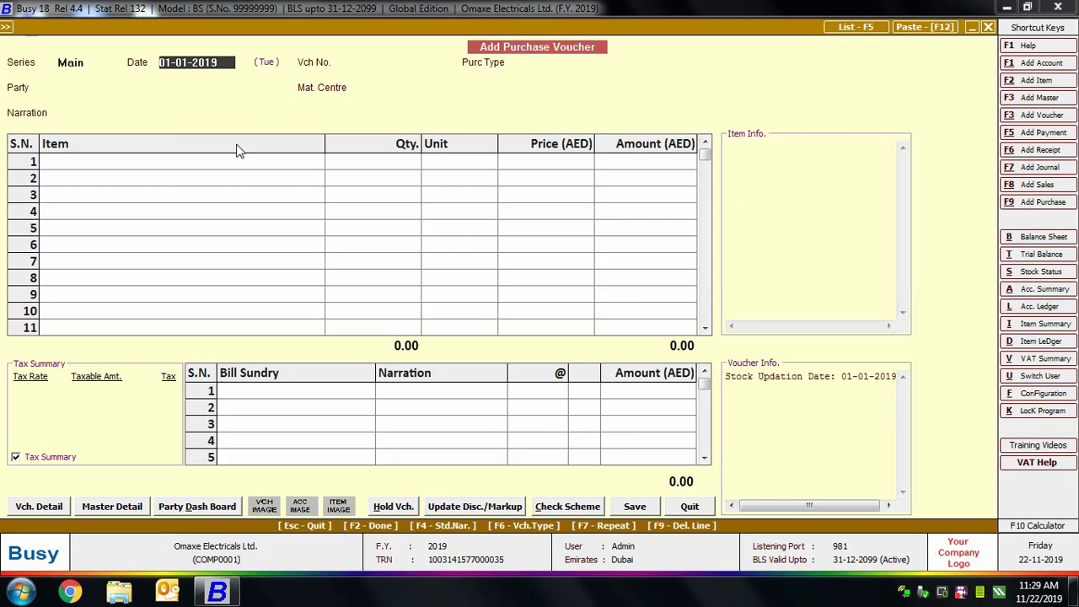
key(Return)
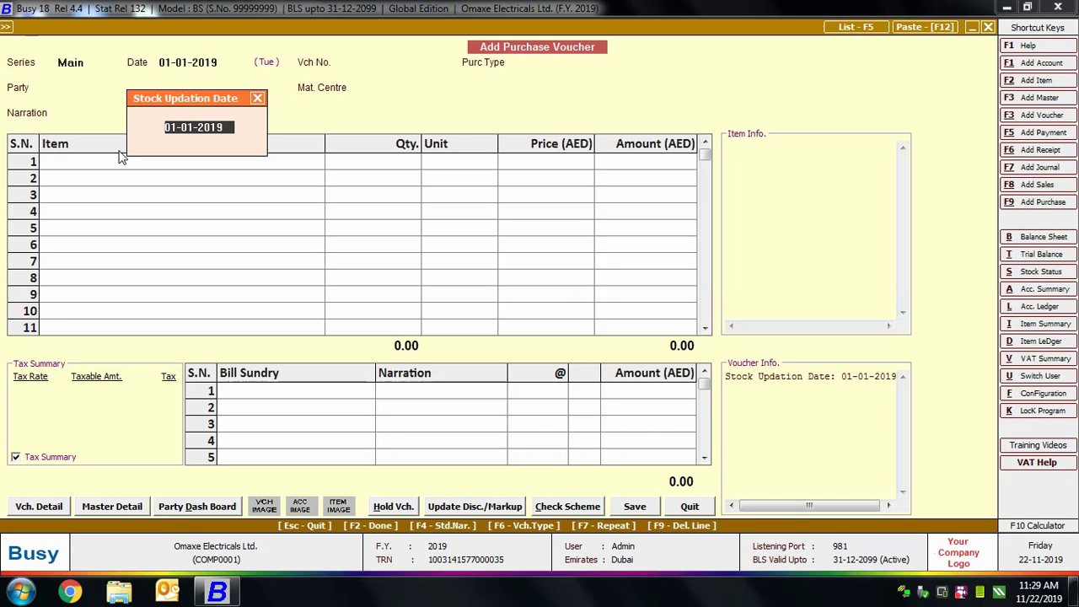
key(Return)
text(Sms)
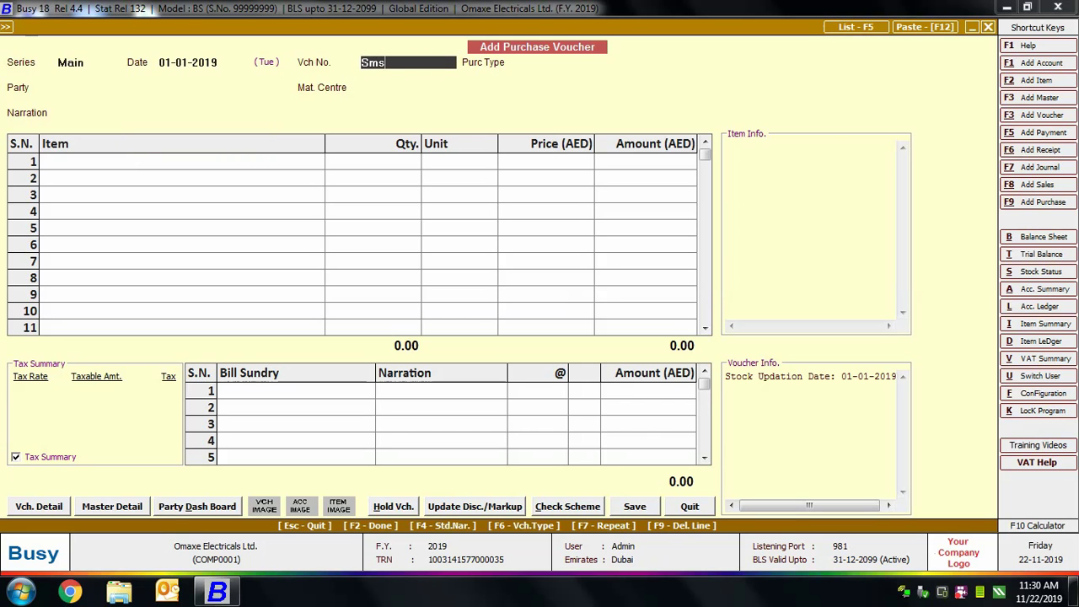
text(ng - 123)
key(Return)
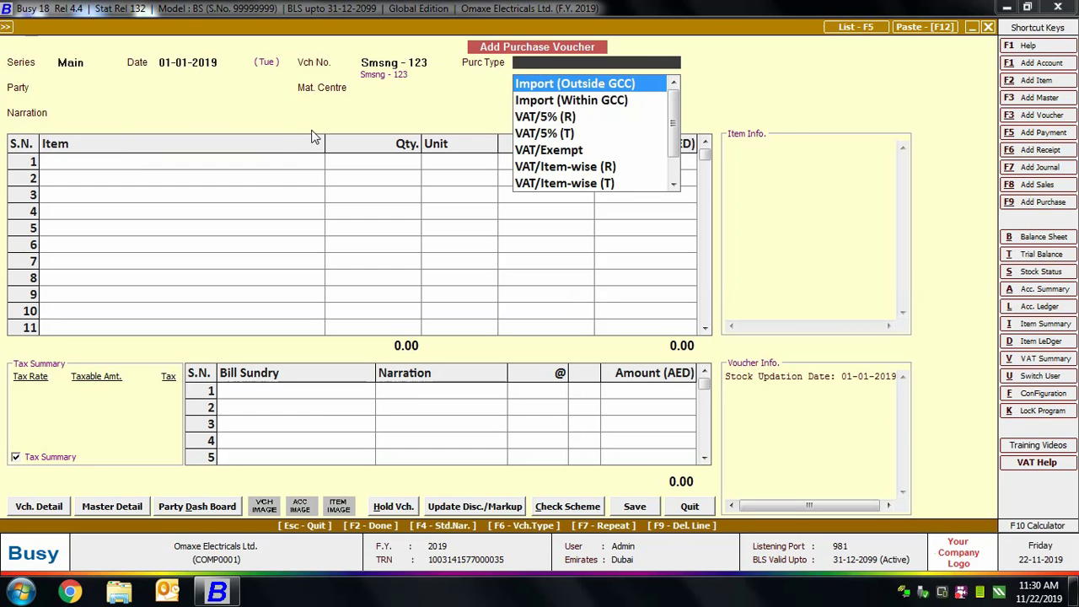
Step: Set the purchase type to VAT/5% (T)
text(vat)
key(Down)
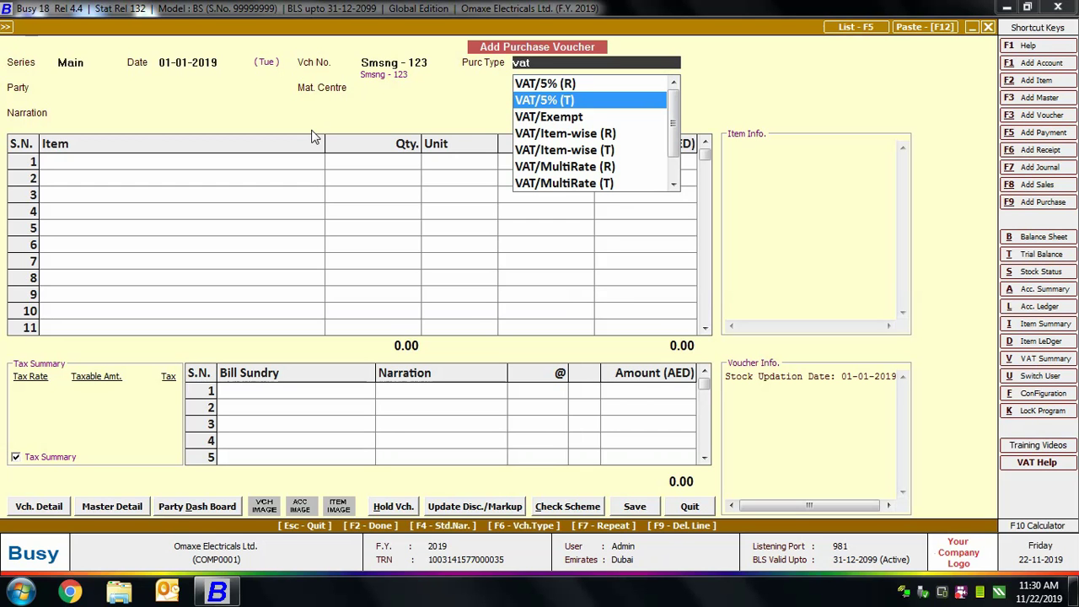
key(Return)
text(b)
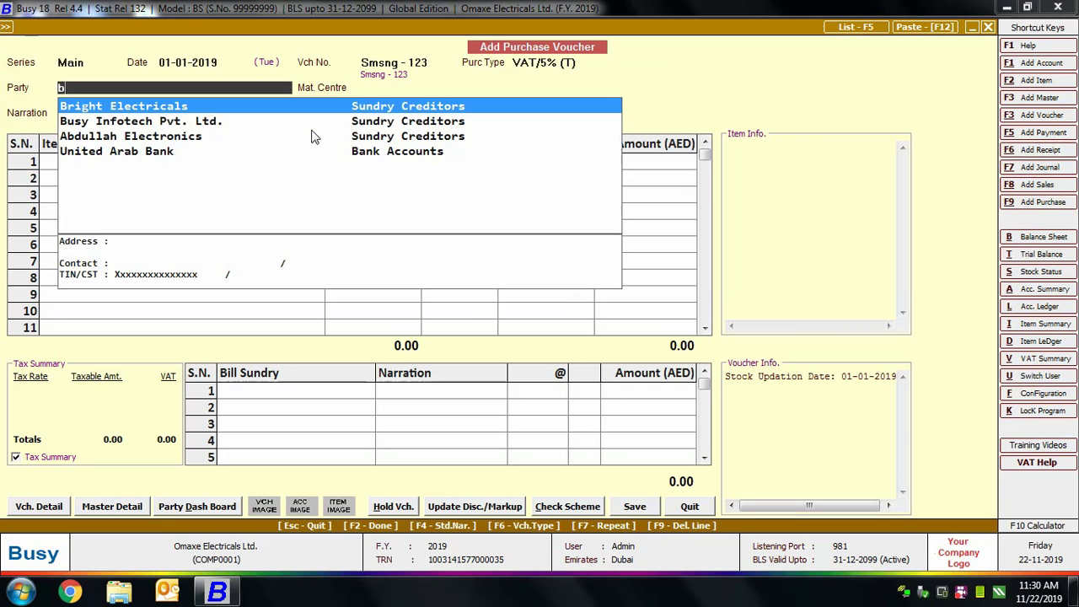
Step: Select Bright Electricals as party and Main Store as material centre, leaving narration empty
key(Return)
key(Down)
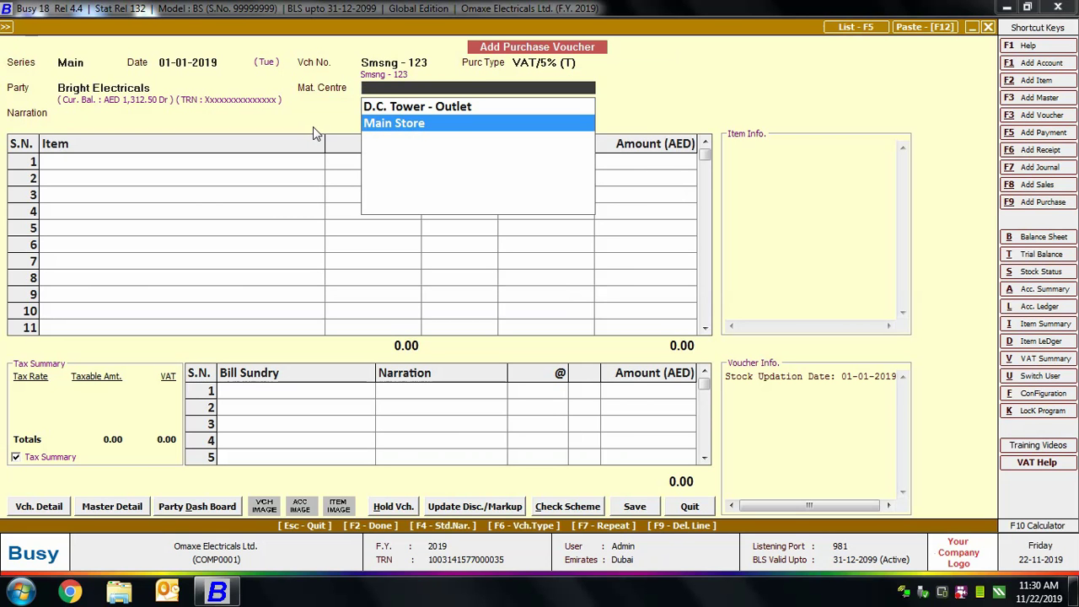
key(Return)
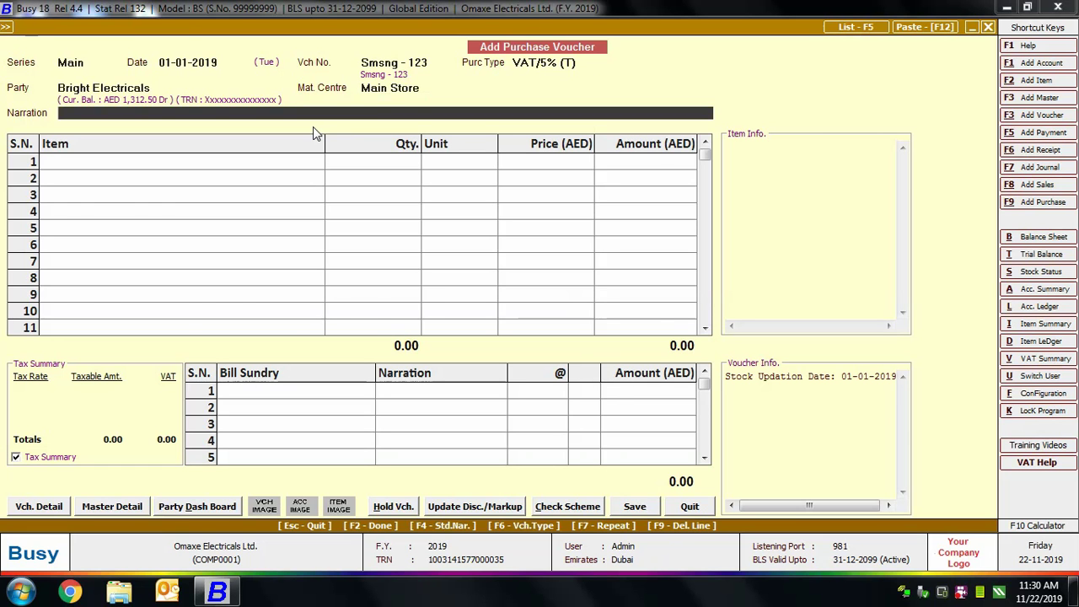
key(Return)
Step: Add 5 Samsung 265 Litre Refrigerators (Pcs) at 1,000.00 each, totalling 5,000.00
text(sm)
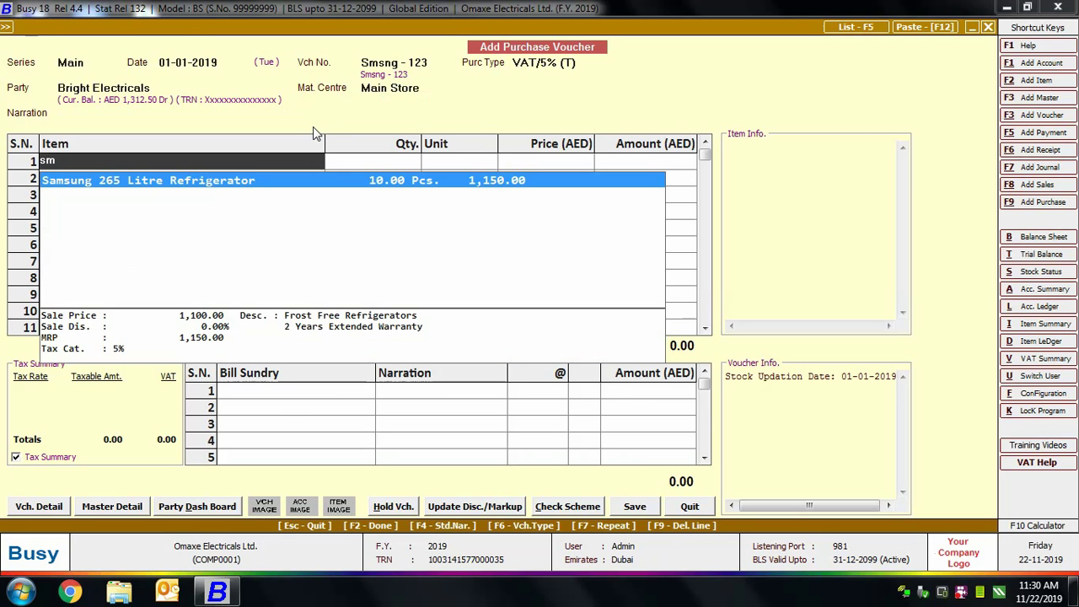
key(Return)
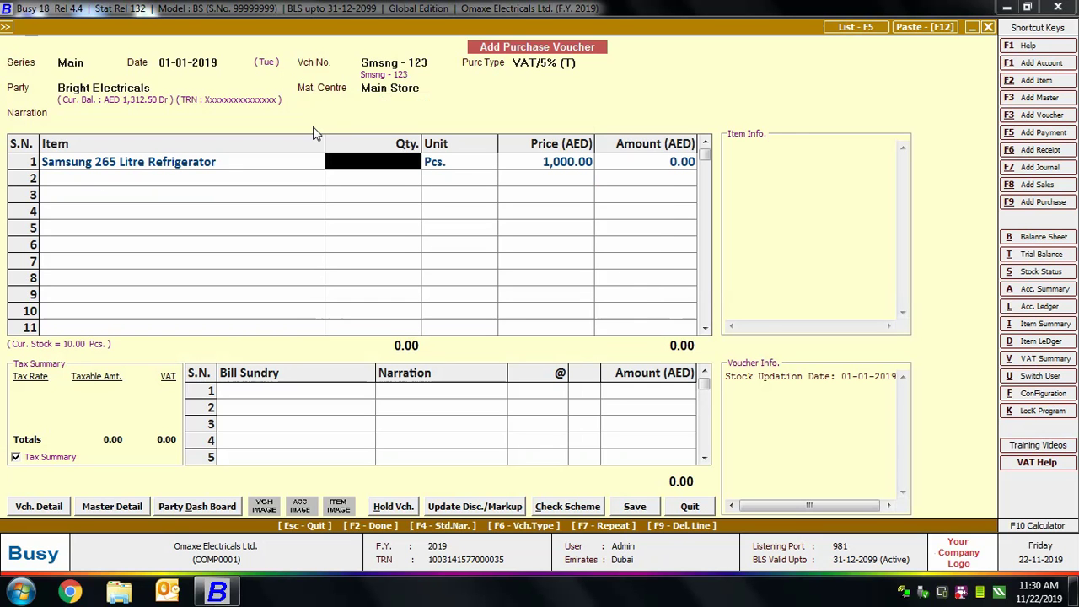
text(5)
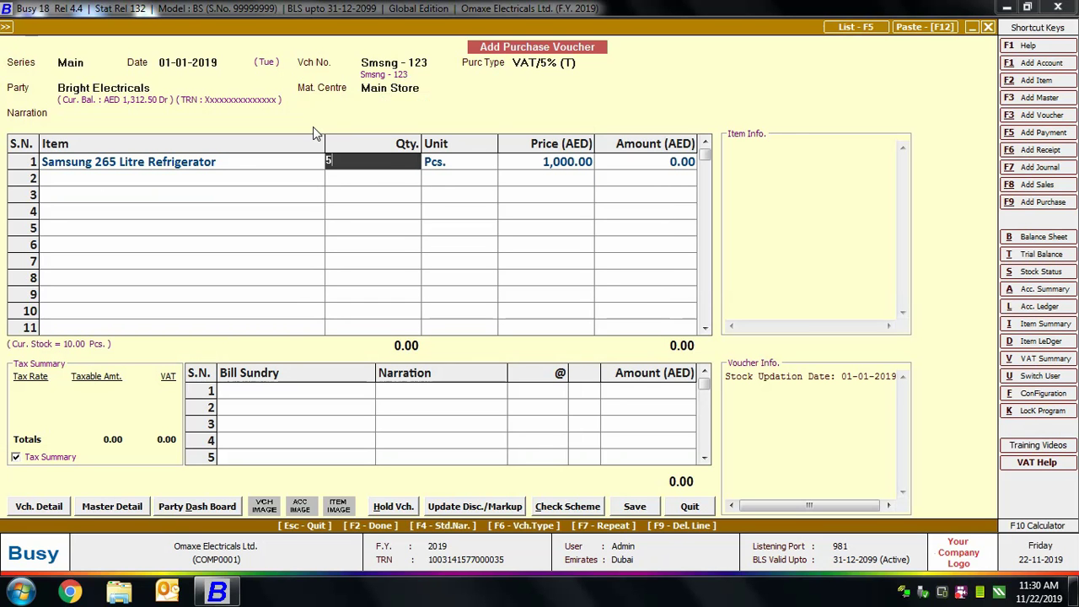
key(Return)
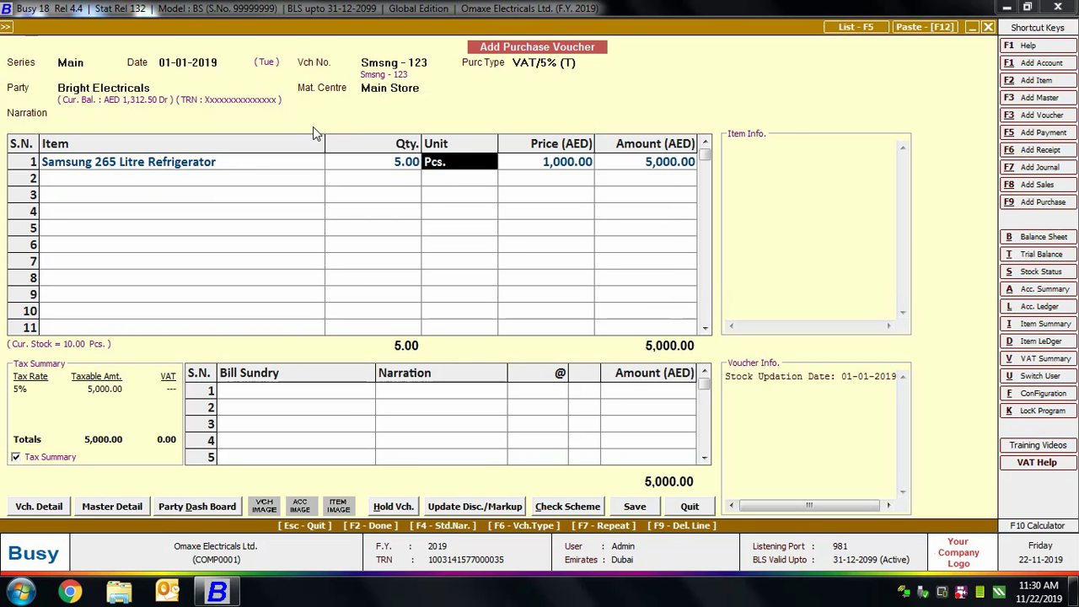
key(Return)
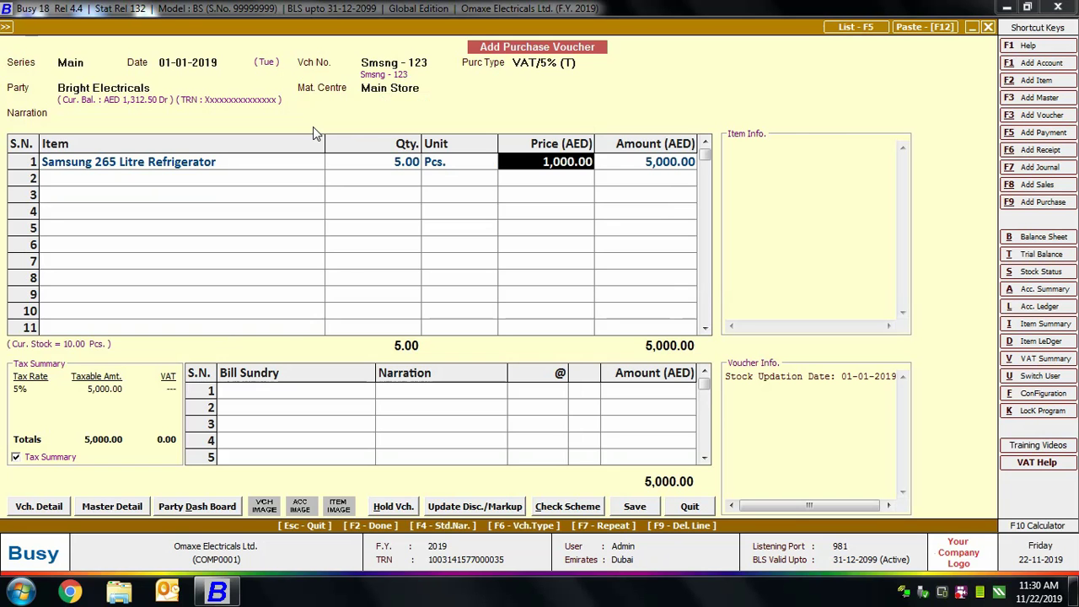
key(Return)
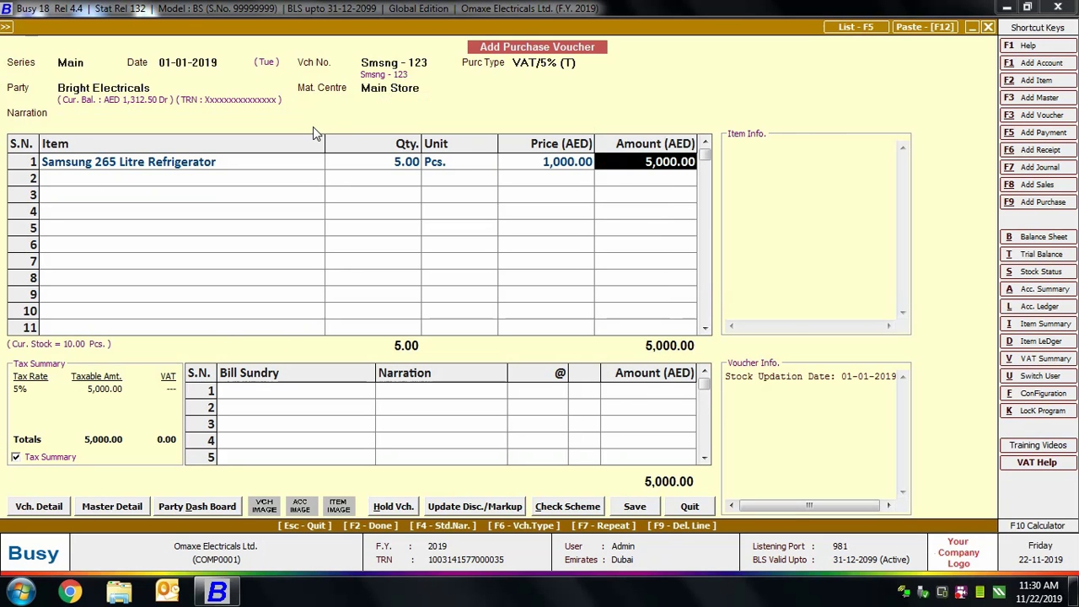
key(Return)
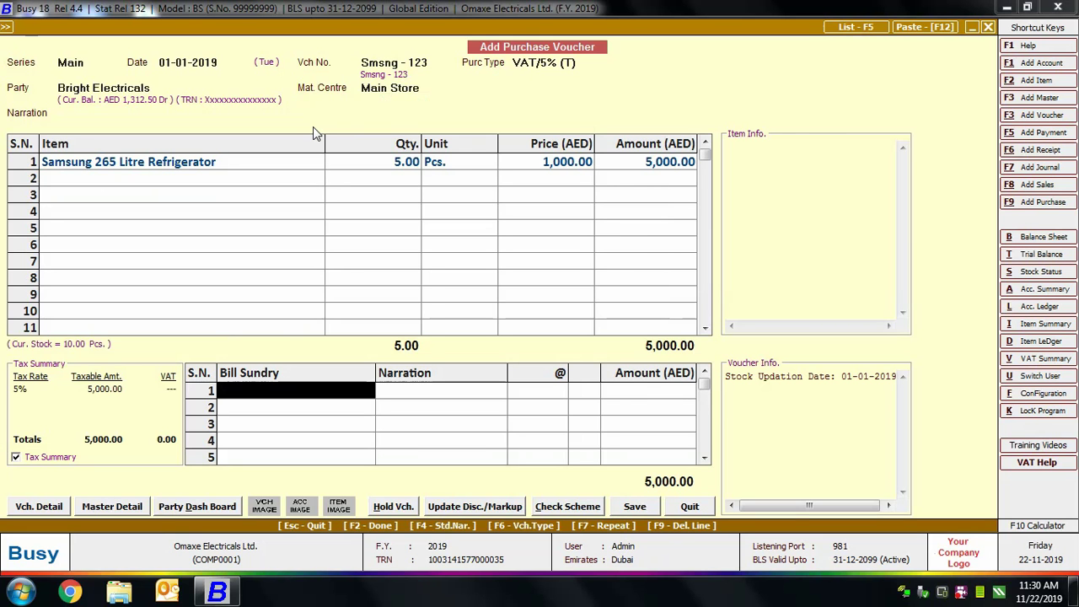
Step: Add 5% VAT of 250.00 as a bill sundry, making the total 5,250.00
text(vat)
key(Return)
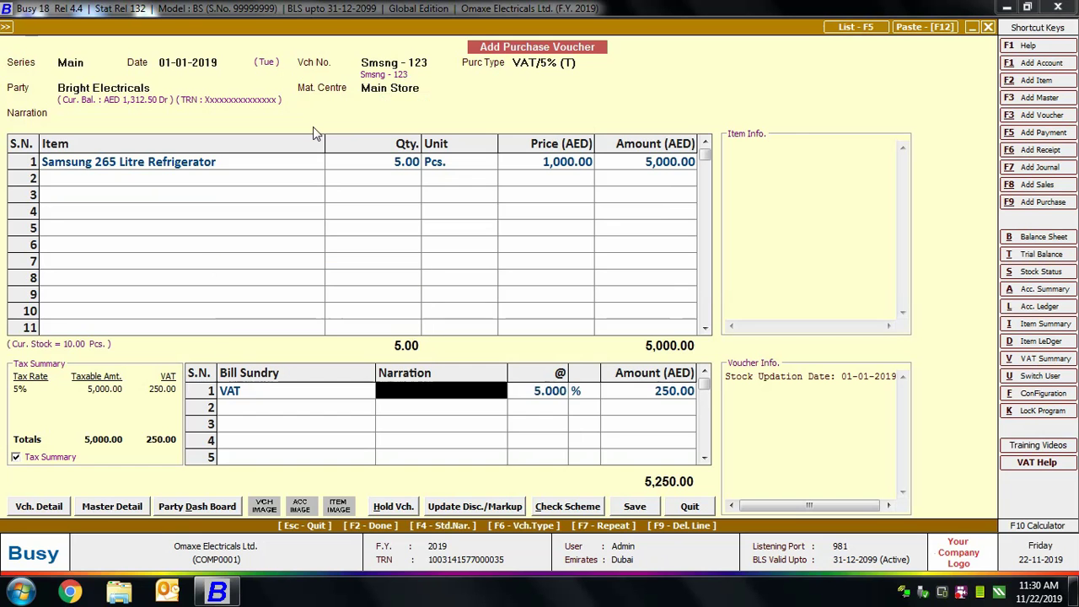
key(Return)
key(Return)
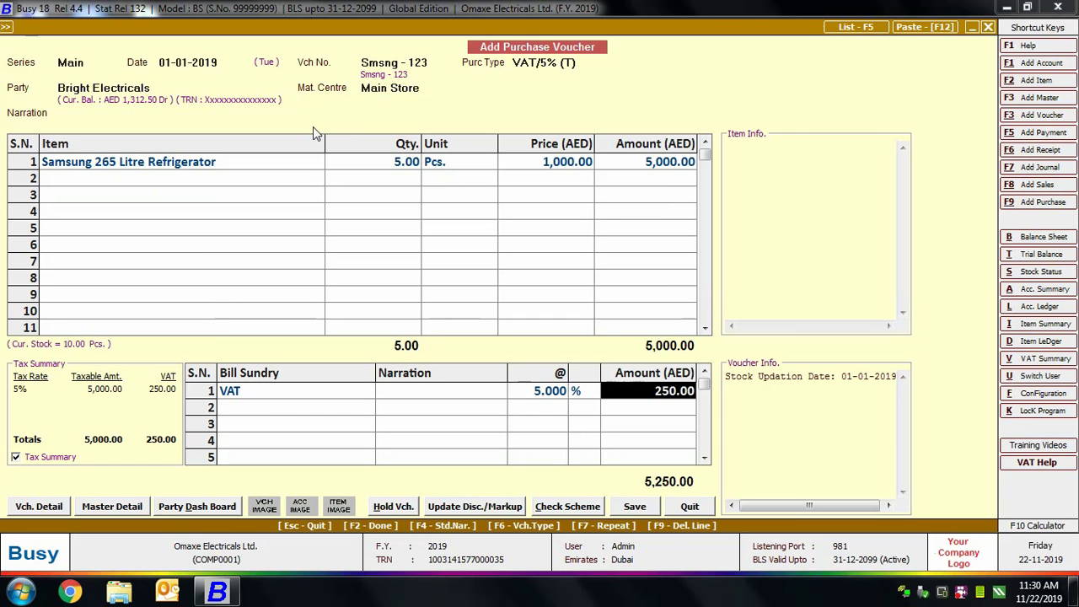
click(632, 161)
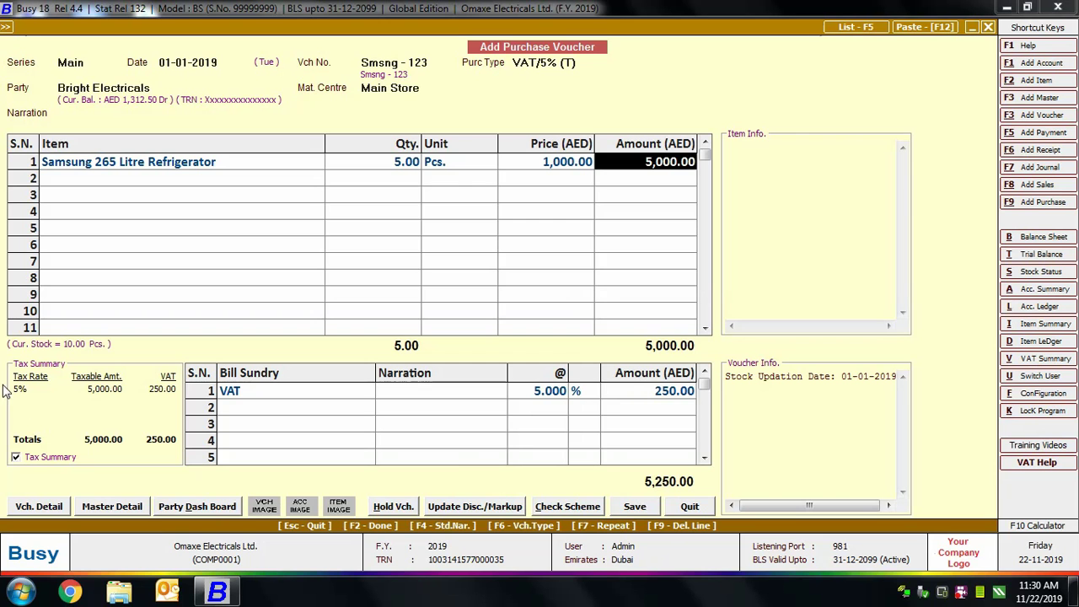
click(634, 392)
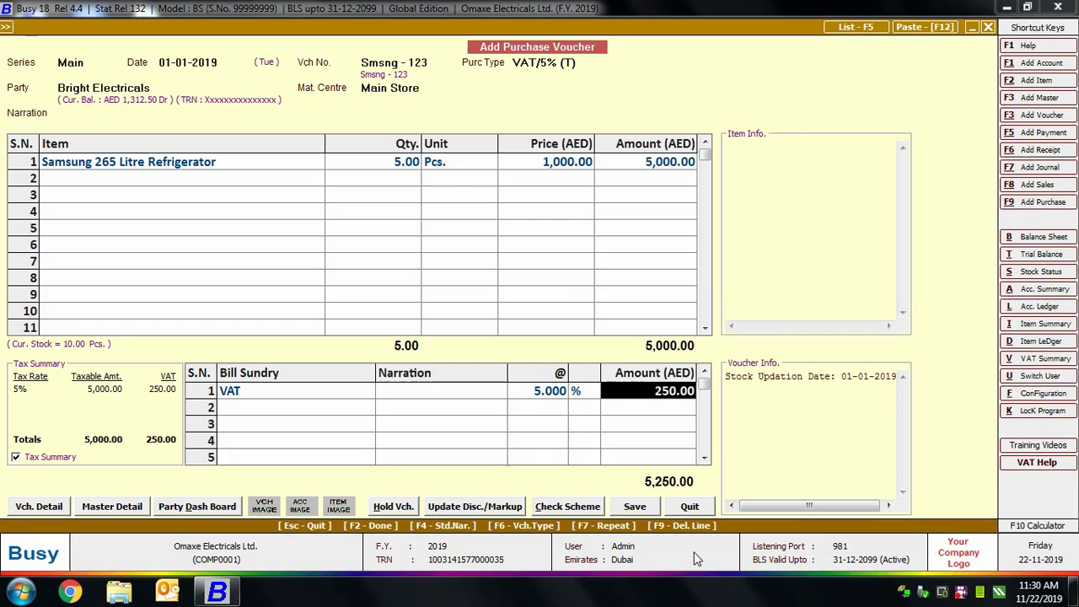
Step: Save the voucher with zero additional expenses, reaching VAT reporting details for Smsng - 123
click(635, 506)
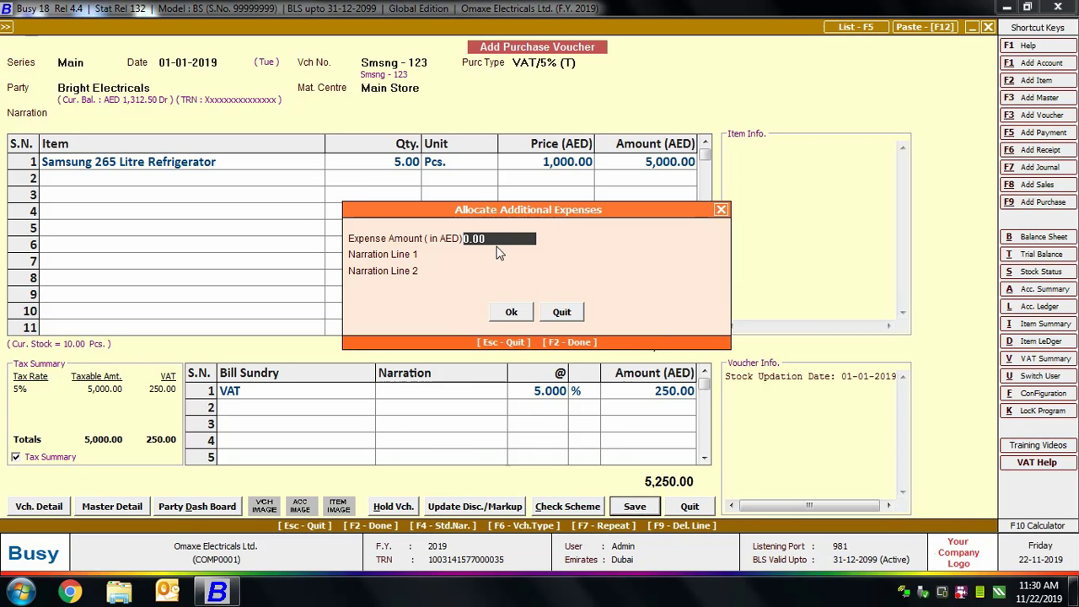
click(509, 313)
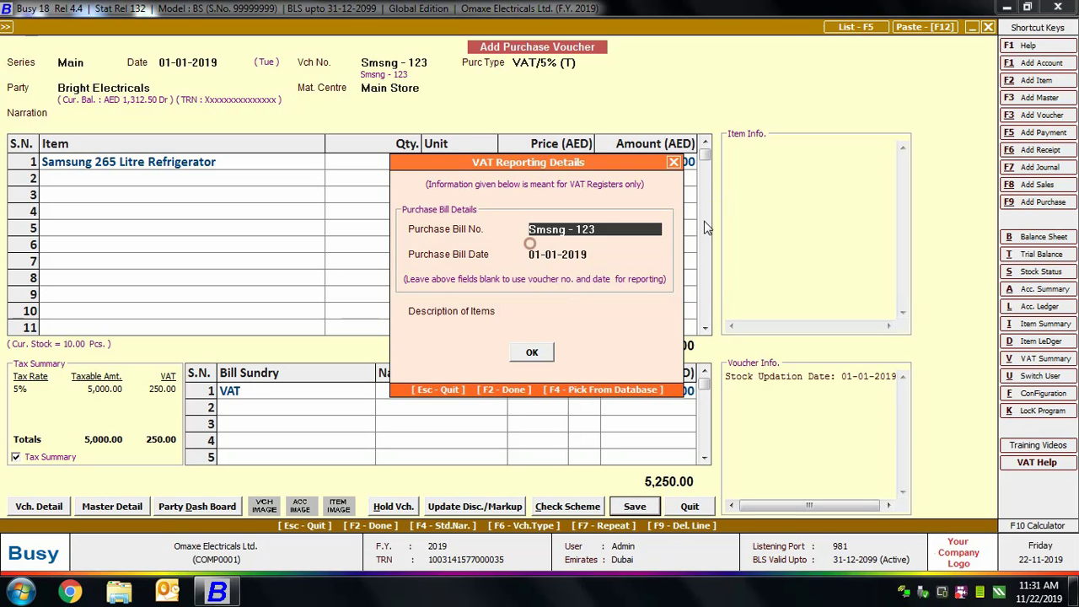
Step: Confirm VAT details and record New Ref. Smsng - 123 due 01-02-2019, saving the purchase
click(536, 353)
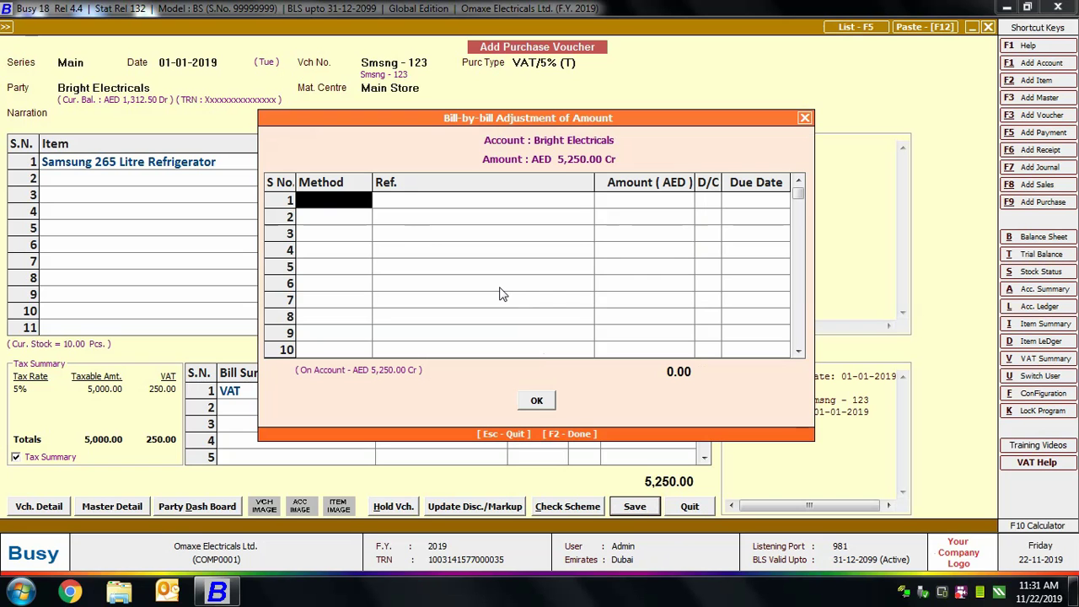
text(new)
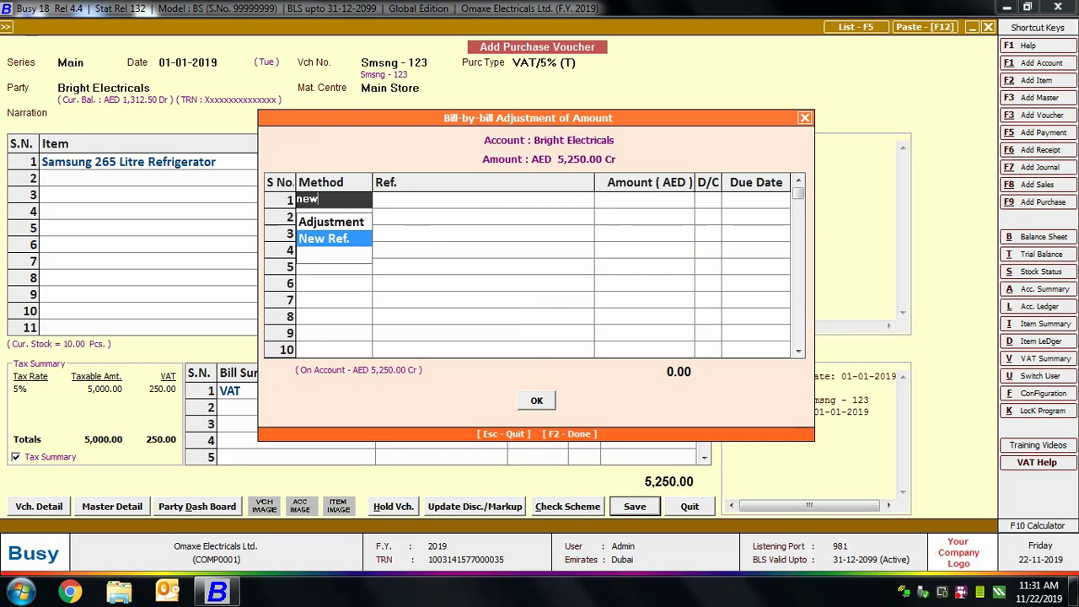
key(Return)
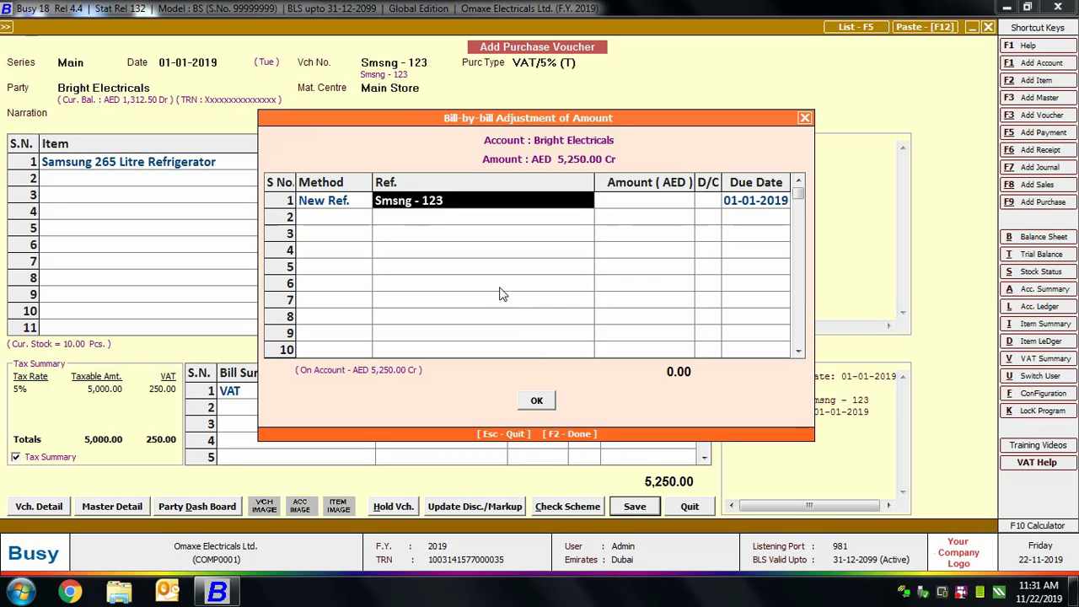
key(Return)
key(Return)
key(Return)
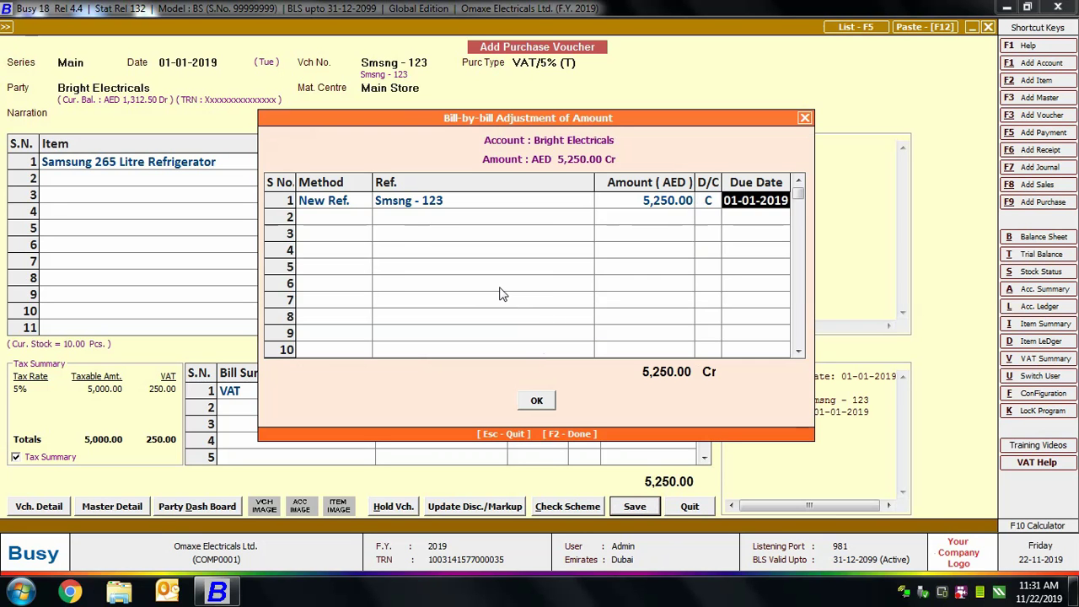
text(1-)
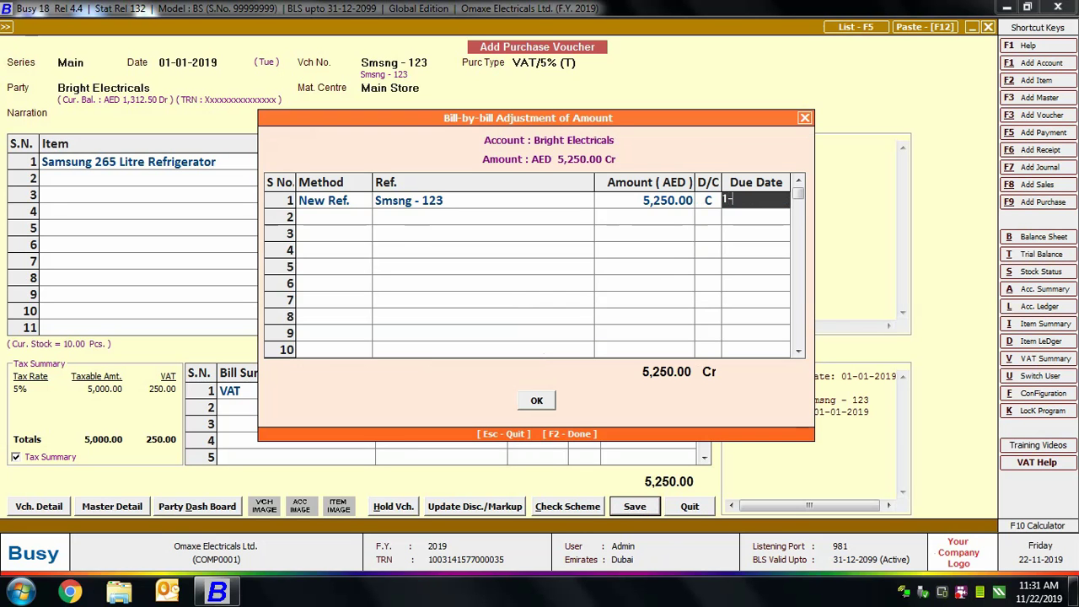
text(02-2019)
key(Return)
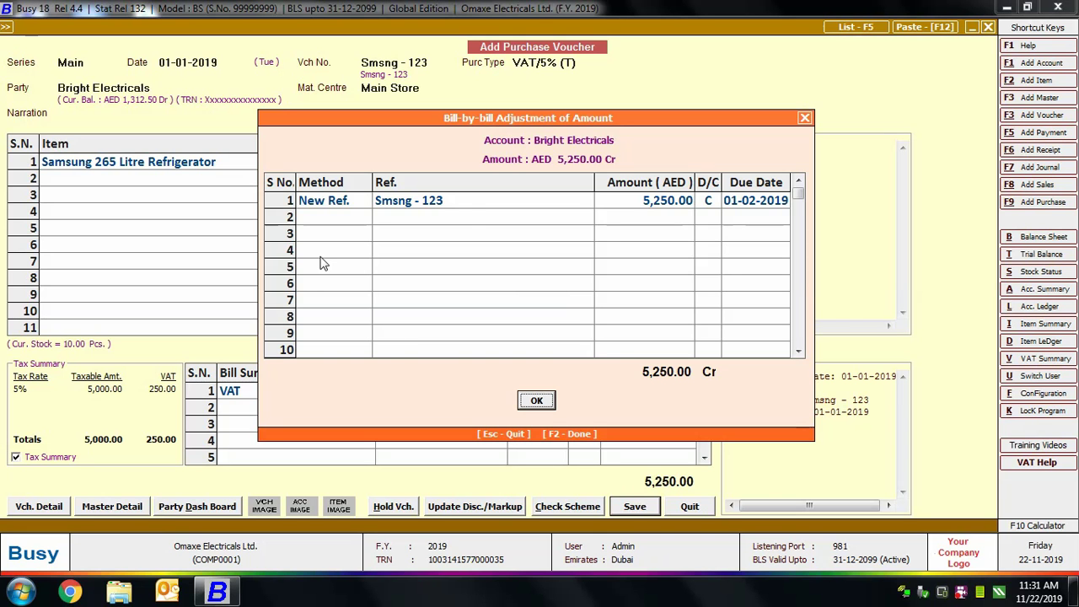
click(538, 399)
key(Escape)
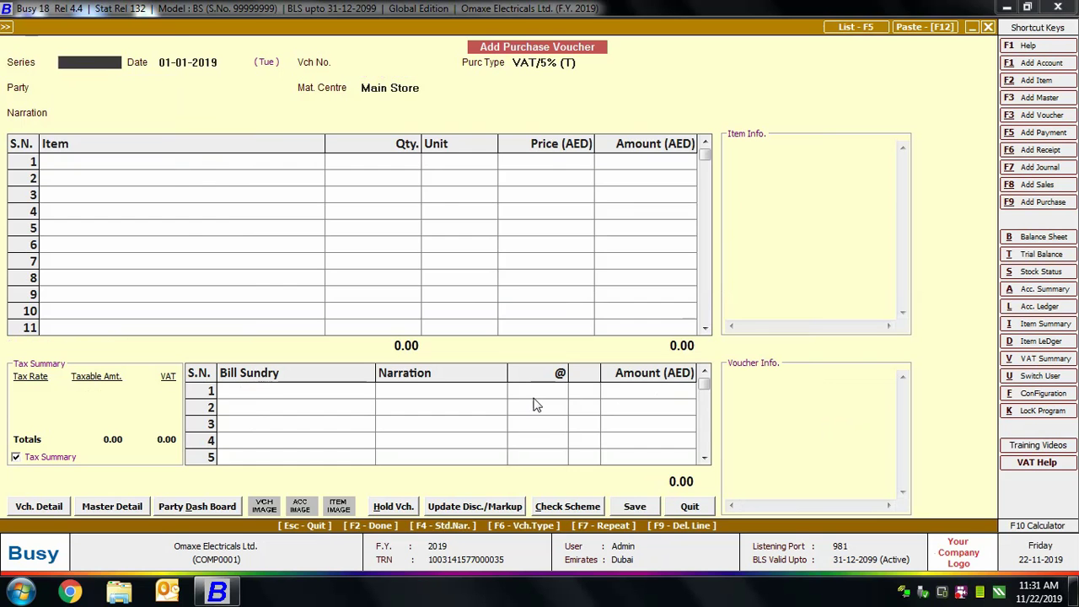
Step: Start a new sales voucher in series Main dated 02-01-2019
key(Escape)
click(193, 55)
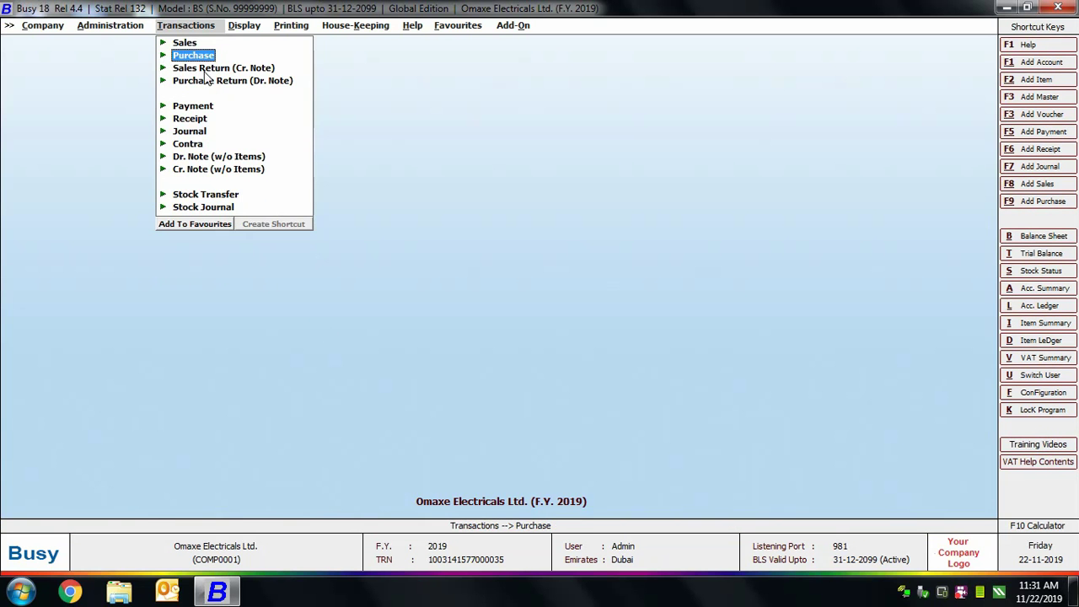
click(184, 44)
click(211, 56)
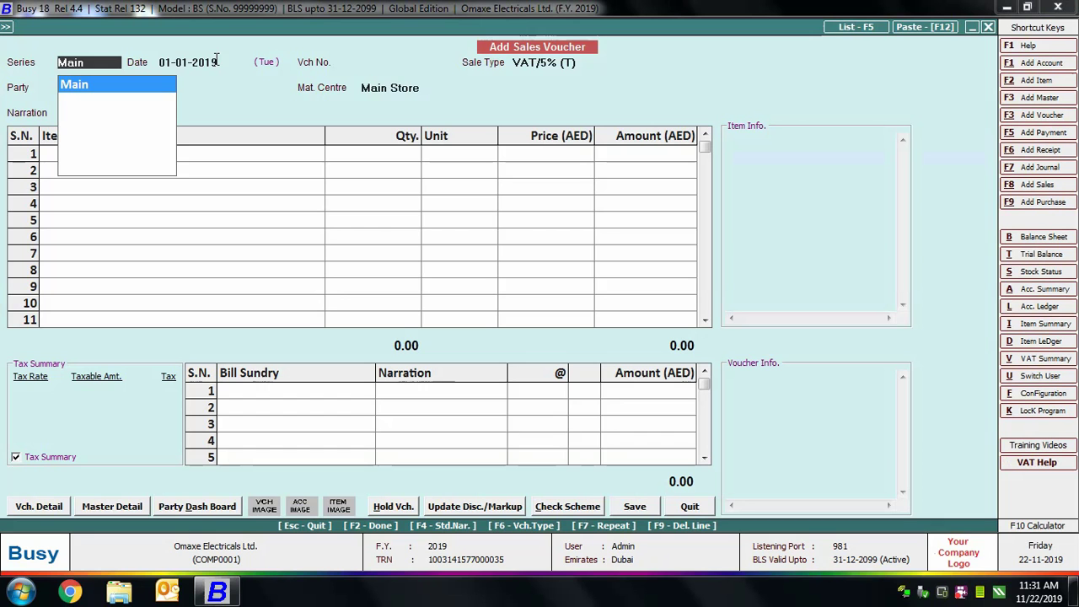
key(Return)
text(02)
key(Return)
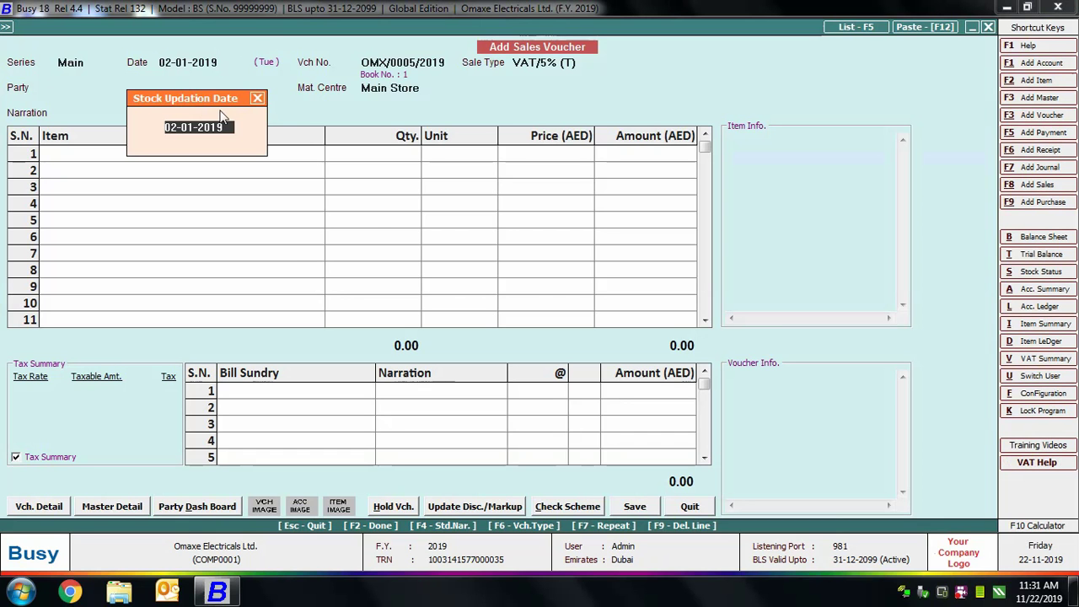
key(Return)
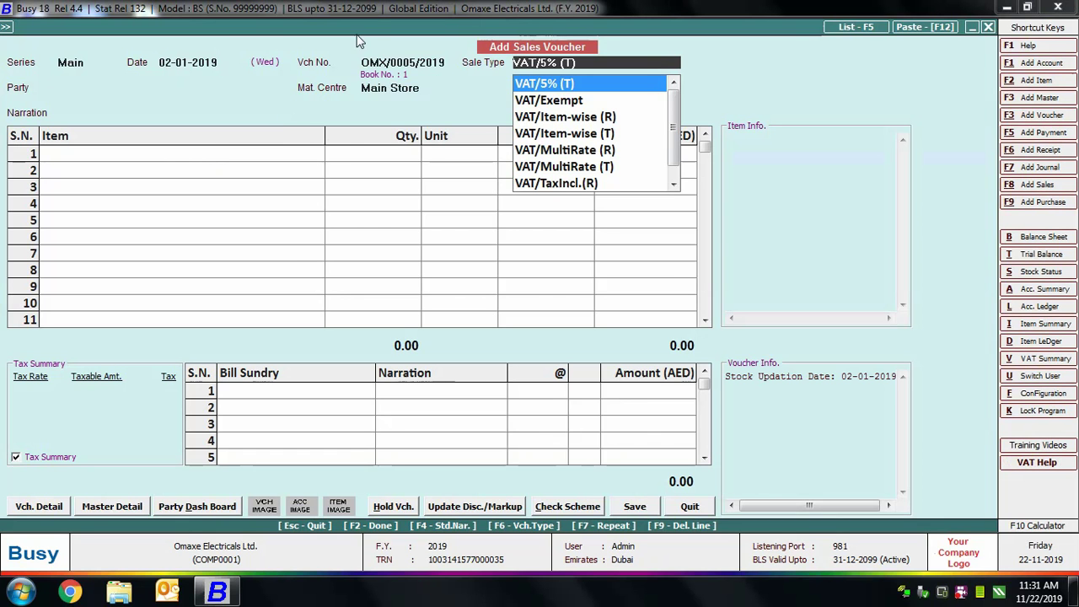
Step: Check the voucher number and set the sale type to VAT/Item-wise (T)
click(396, 62)
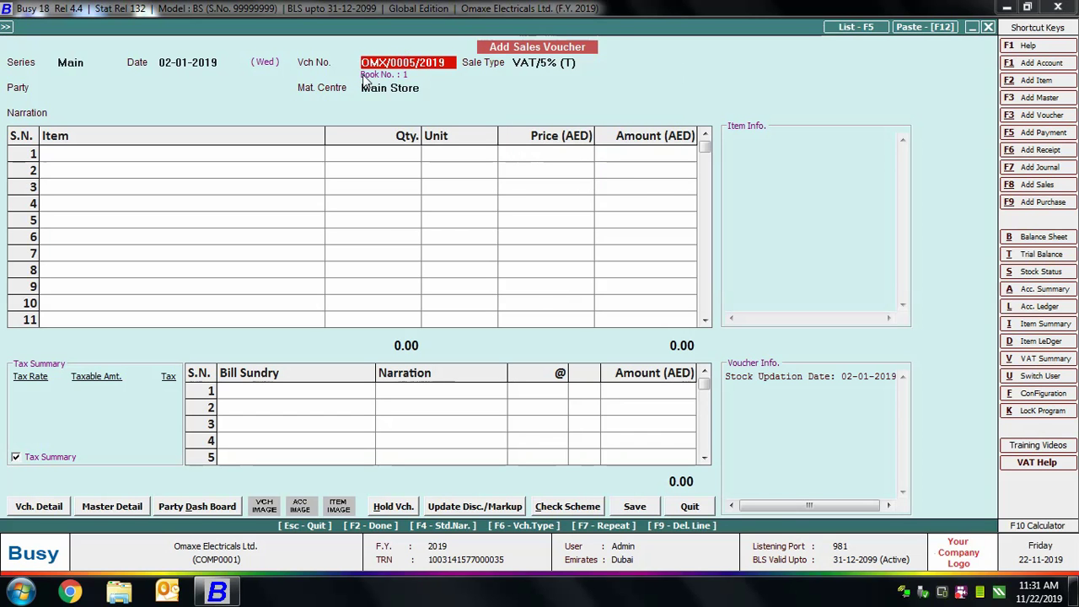
click(541, 64)
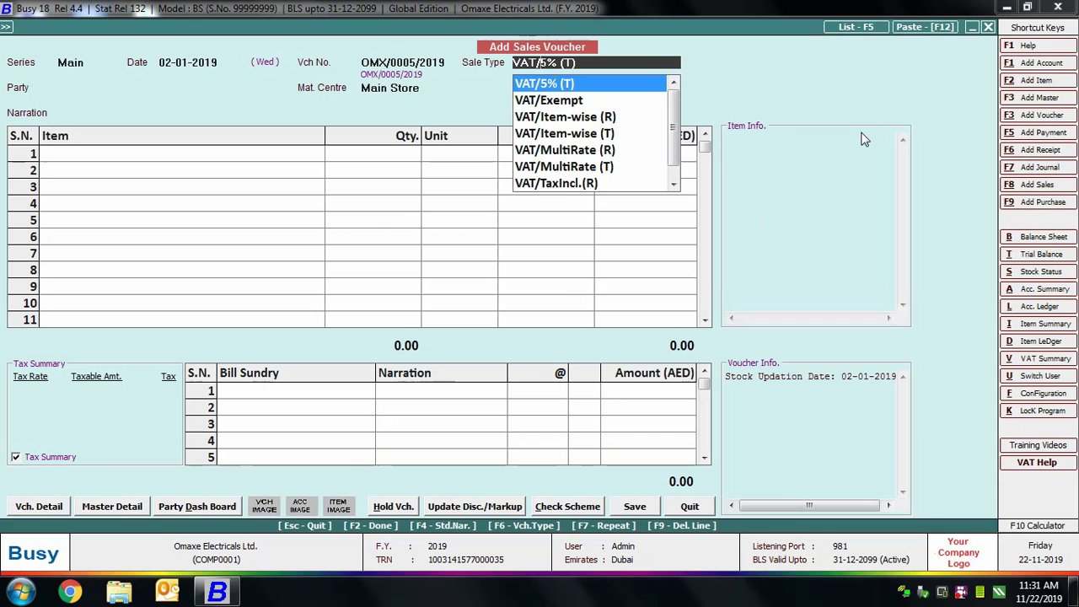
key(Down)
key(Down)
key(Down)
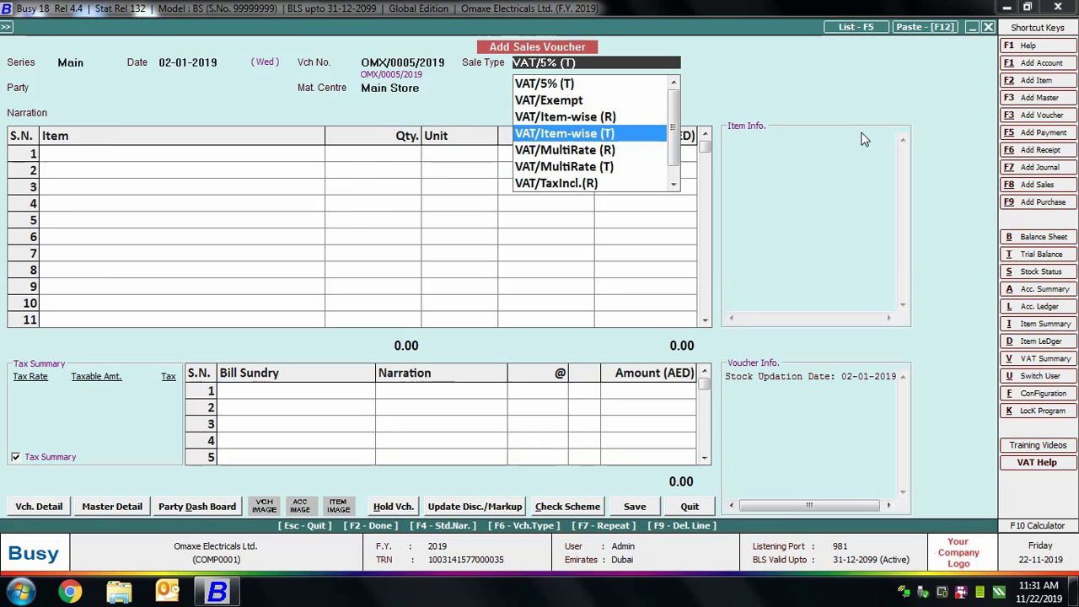
key(Return)
Step: Choose Arshia Enterprises as party and add one Samsung 265 Litre Refrigerator at 1,100.00
key(Down)
key(Return)
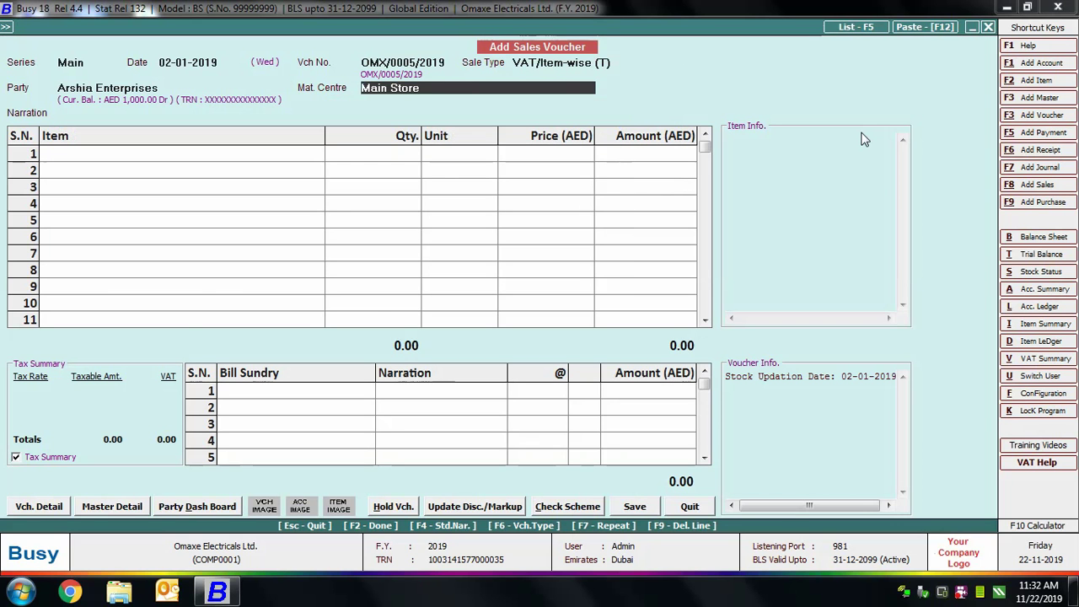
key(Return)
key(Return)
text(sam)
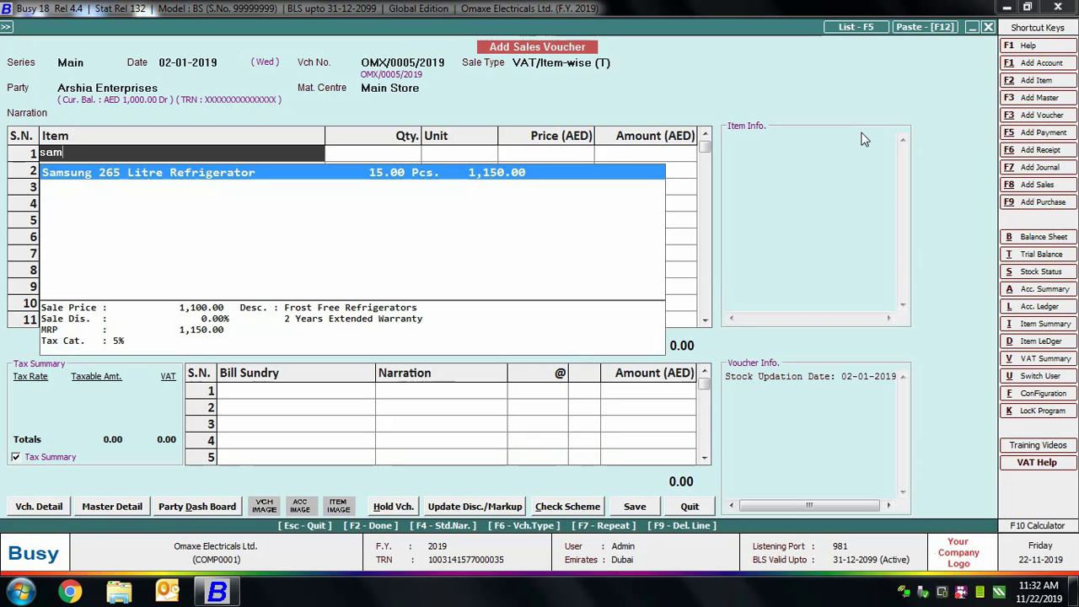
key(Return)
text(1)
key(Return)
key(Return)
key(Return)
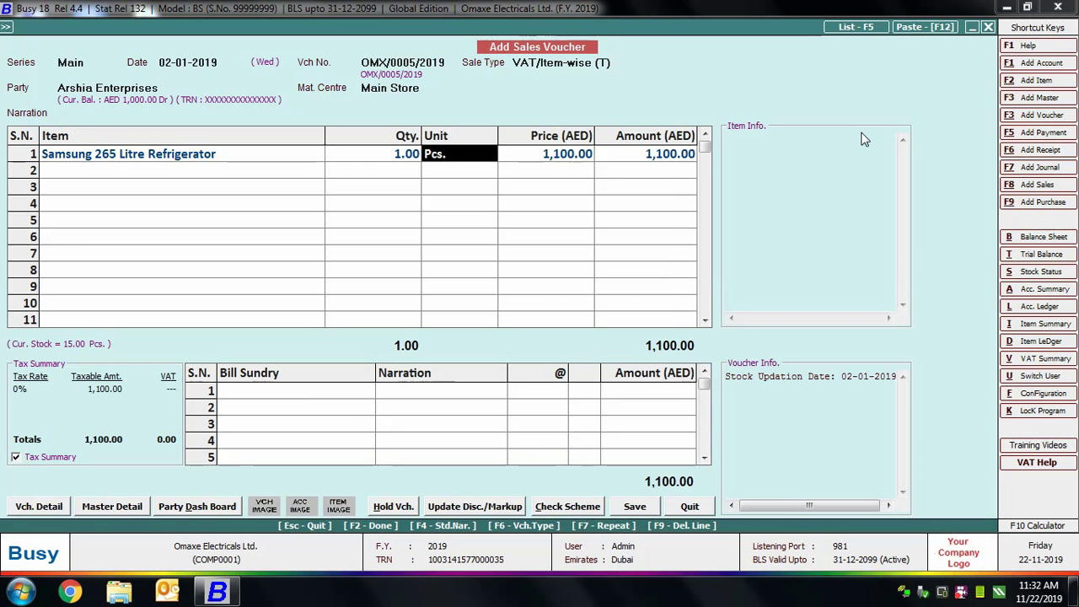
key(Return)
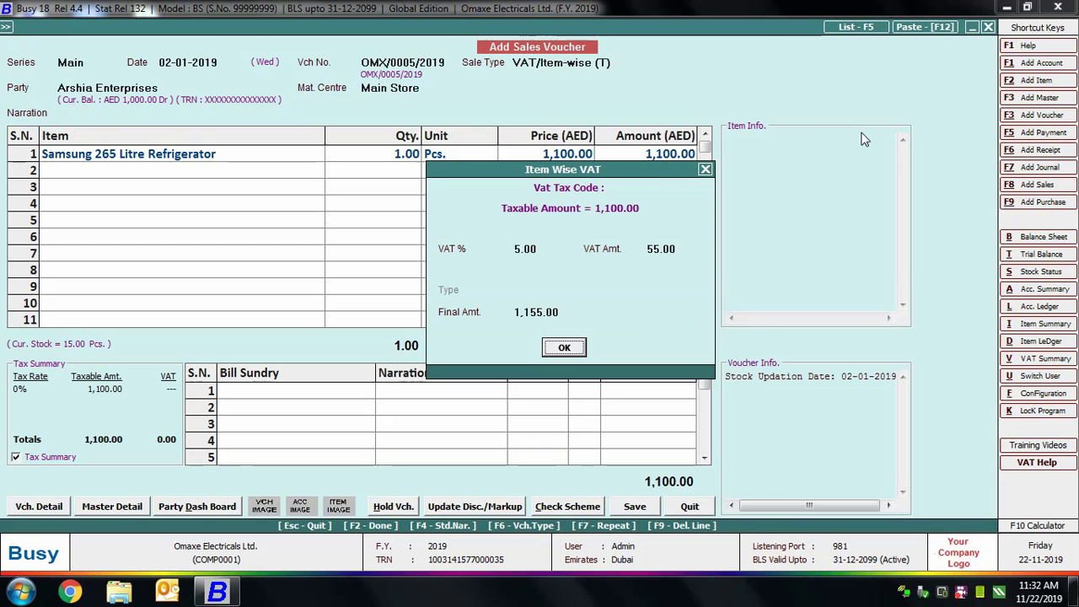
Step: Accept 5% VAT on the refrigerator and add one Glen Burner Stove at 400.00
click(552, 248)
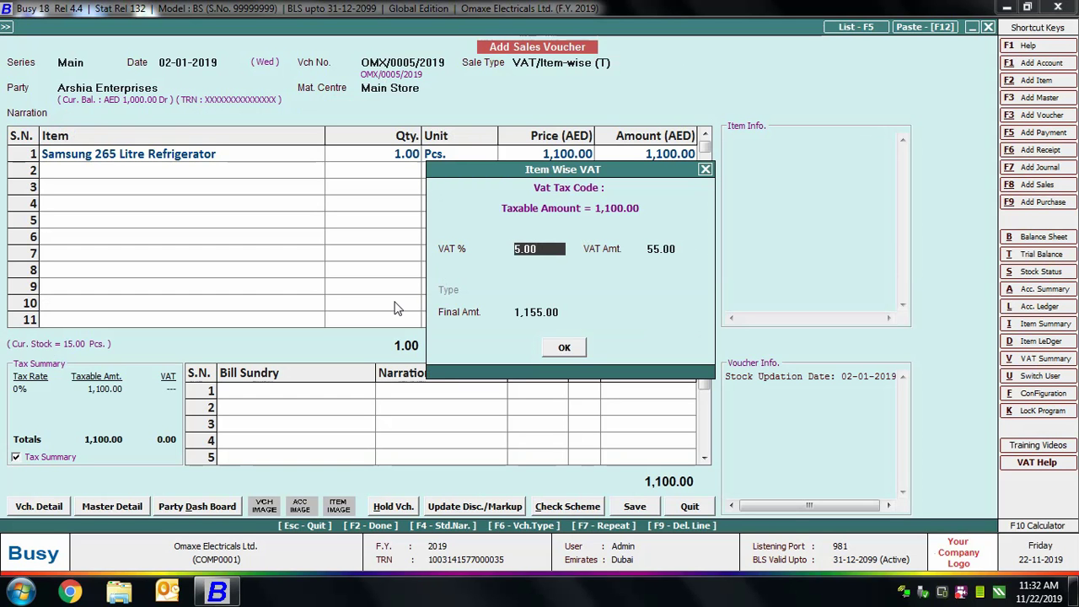
click(565, 347)
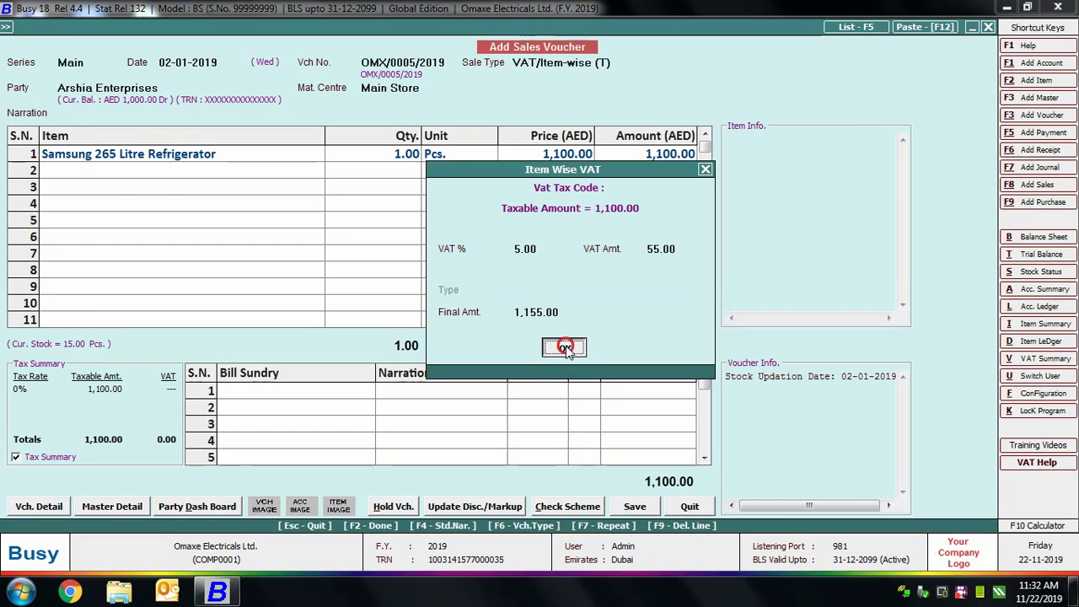
text(gl)
key(Return)
text(1)
key(Return)
key(Return)
key(Return)
key(Return)
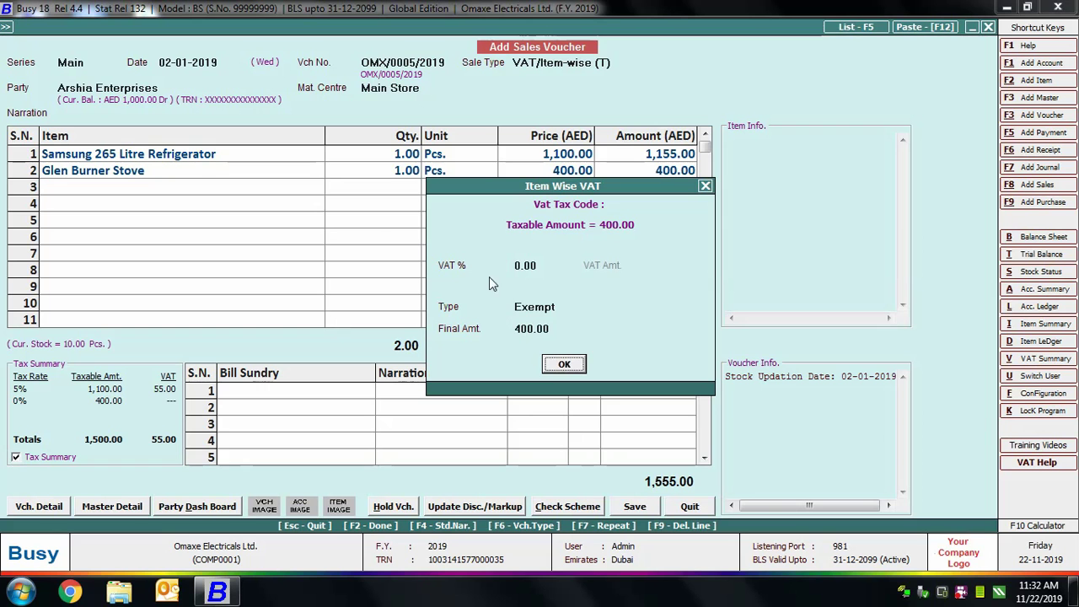
Step: Set the stove's VAT type to Exempt, bringing the total to 1,555.00
click(516, 269)
click(540, 307)
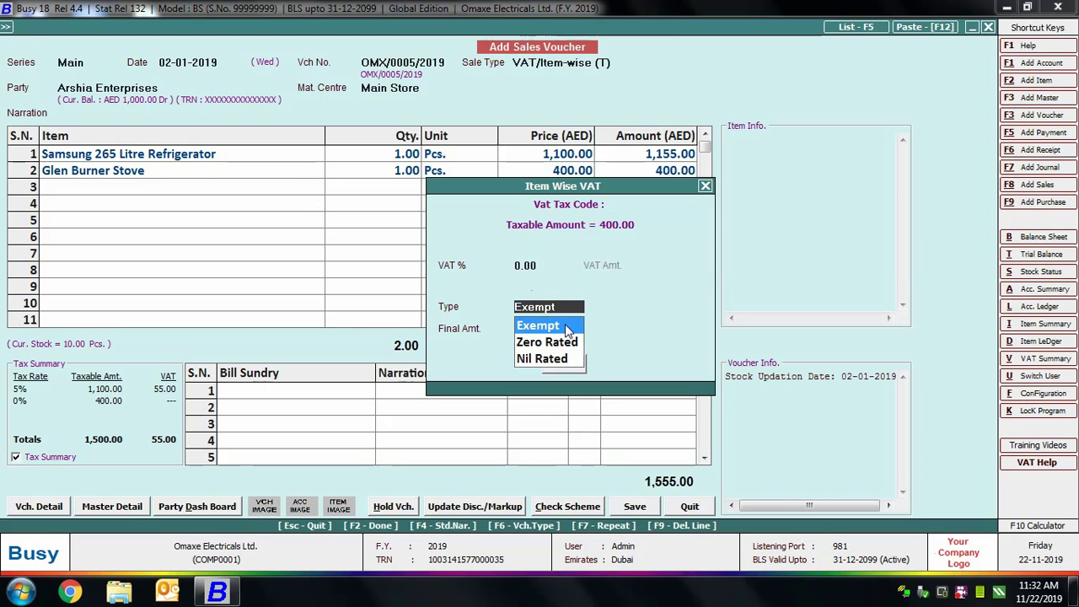
click(568, 327)
click(578, 365)
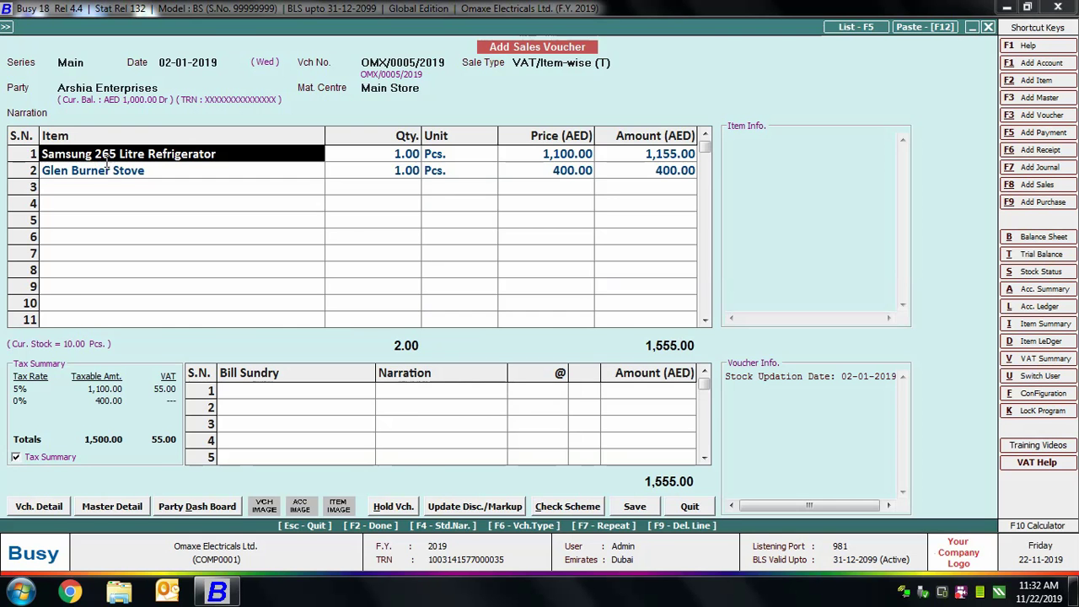
double_click(73, 157)
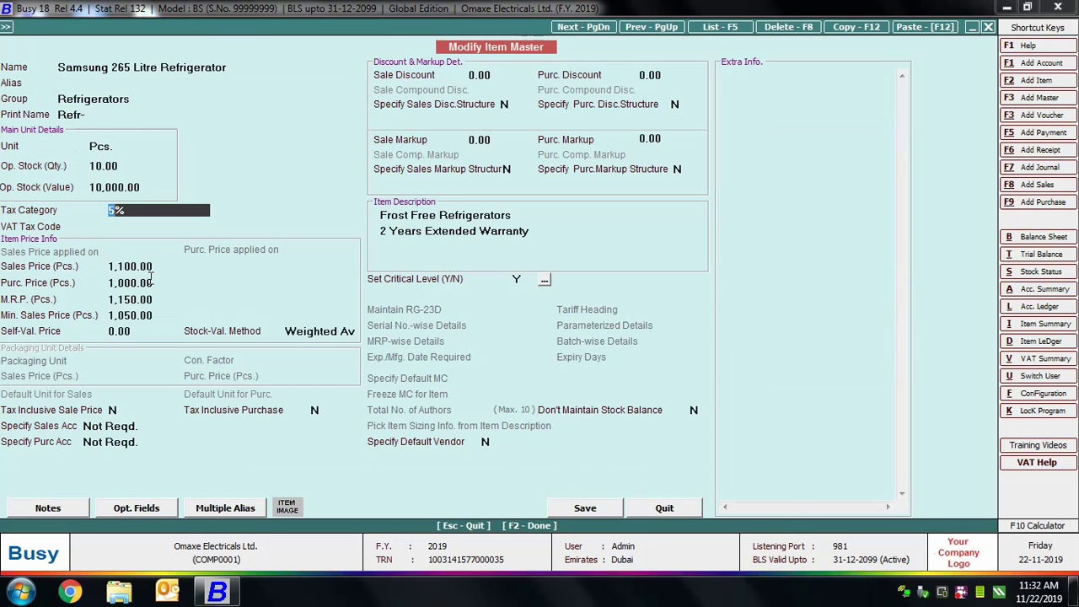
key(Escape)
double_click(106, 171)
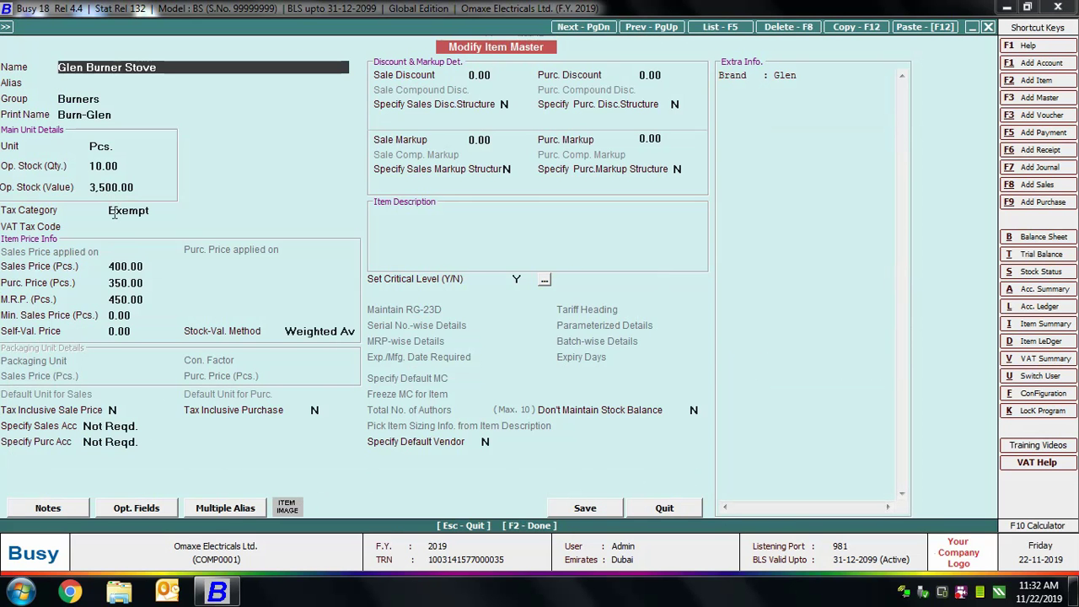
click(112, 210)
key(F2)
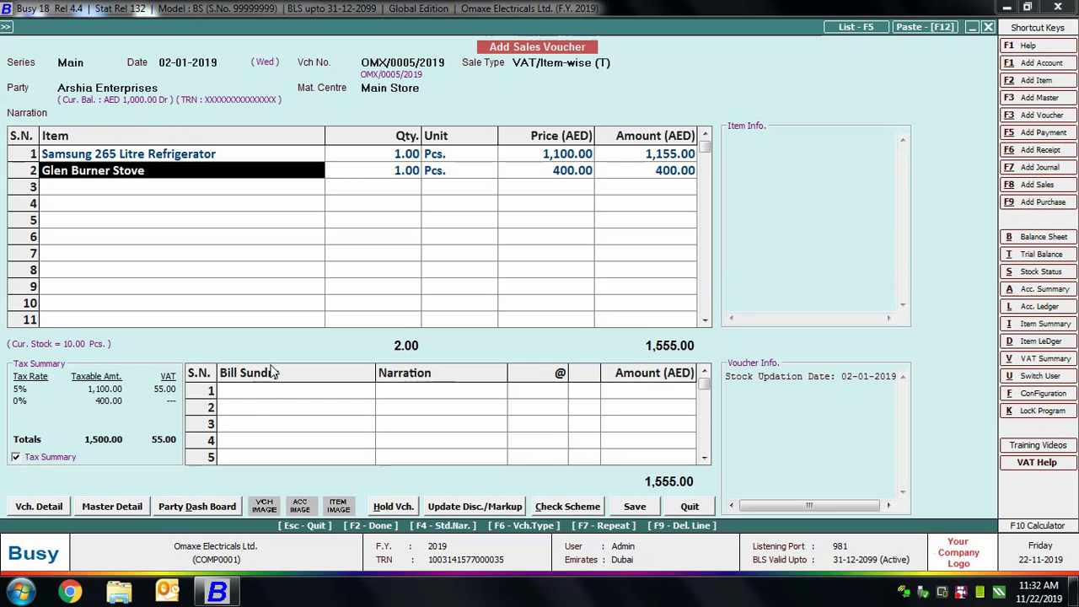
Step: Save the sale as new bill reference OMX/0005/2019 for 1,555.00
click(244, 392)
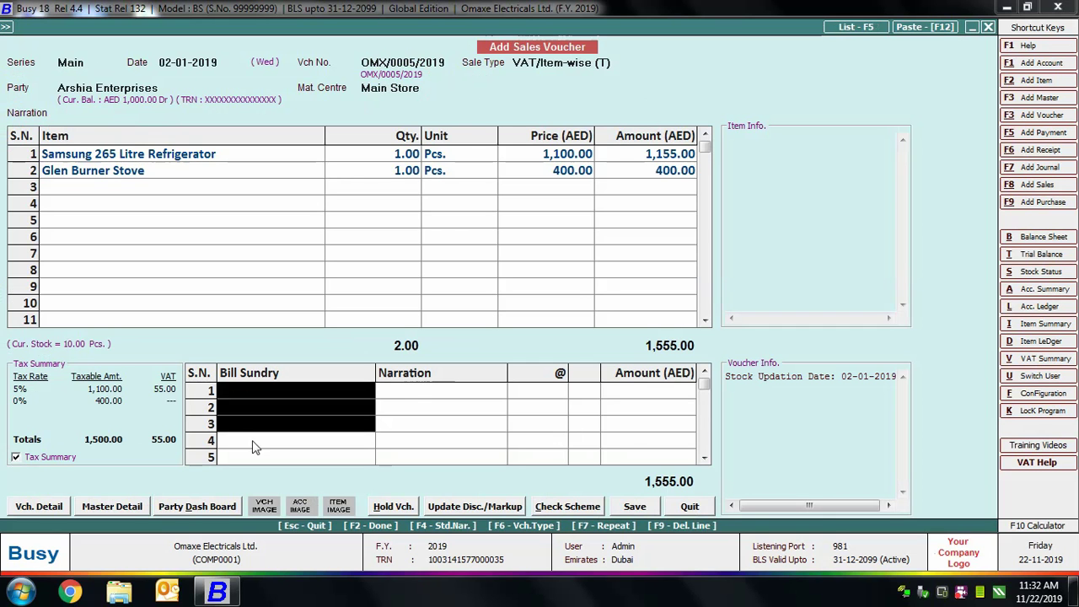
click(678, 395)
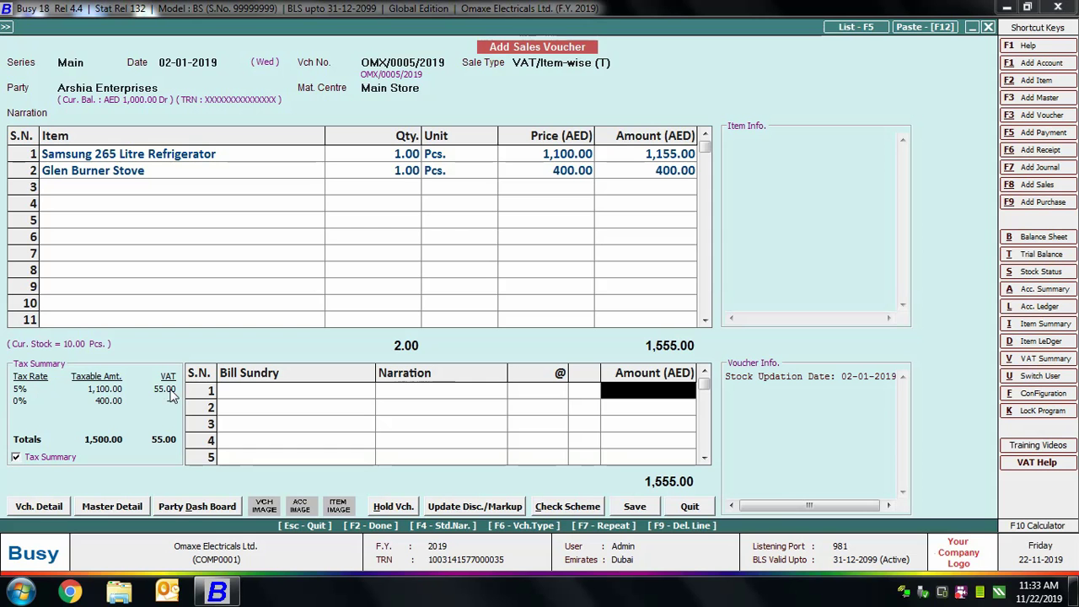
click(646, 510)
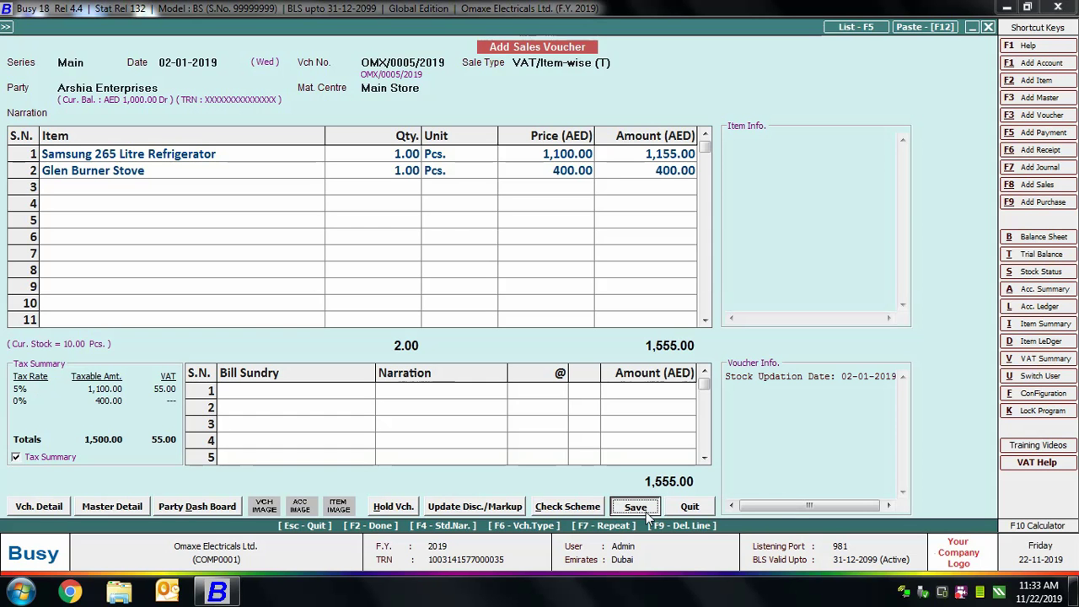
click(533, 396)
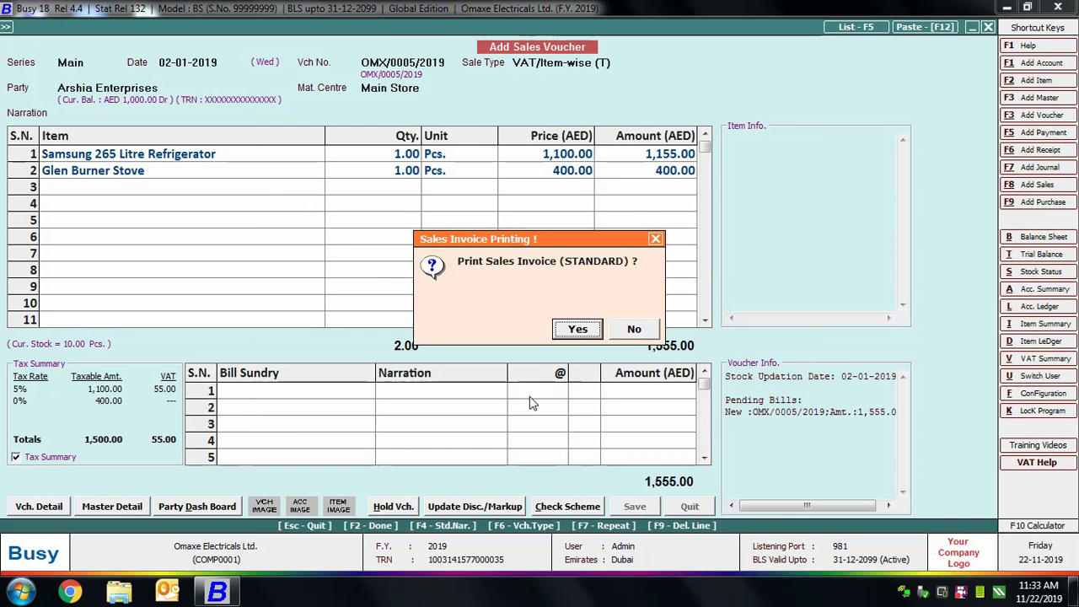
Step: Preview invoice OMX/0005/2019 in STANDARD format and scroll down to the 1,555.00 grand total
click(569, 329)
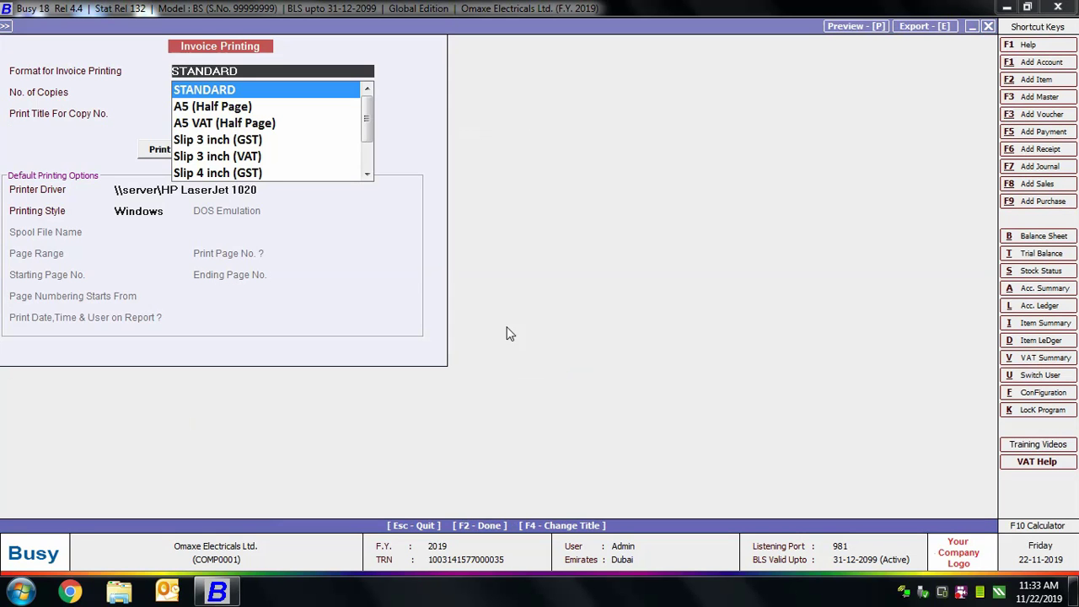
key(Return)
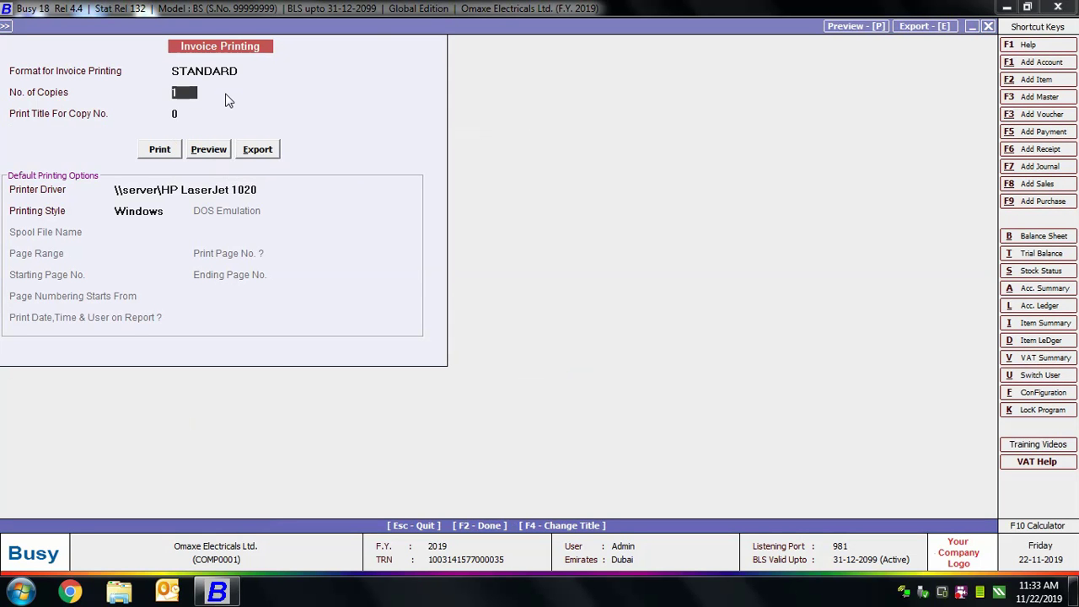
key(Return)
key(Return)
key(Right)
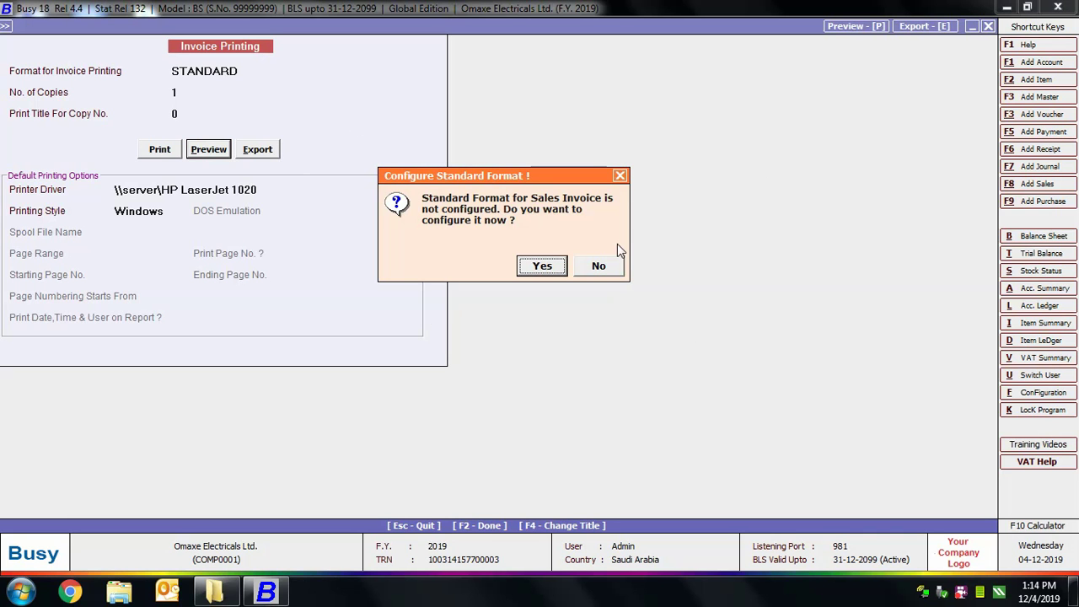
click(544, 266)
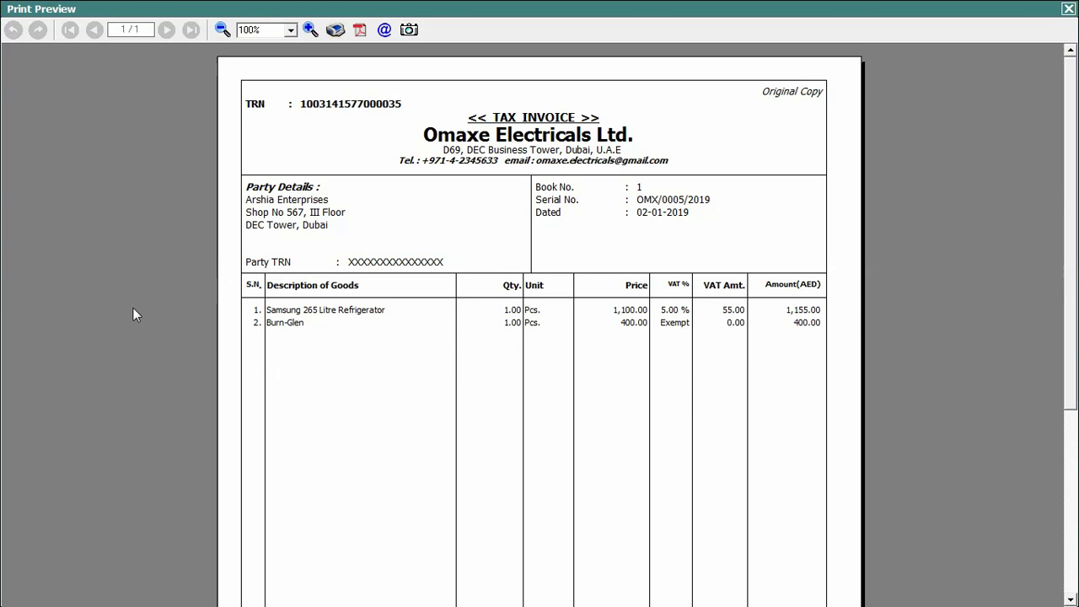
scroll(1072, 331, down, 5)
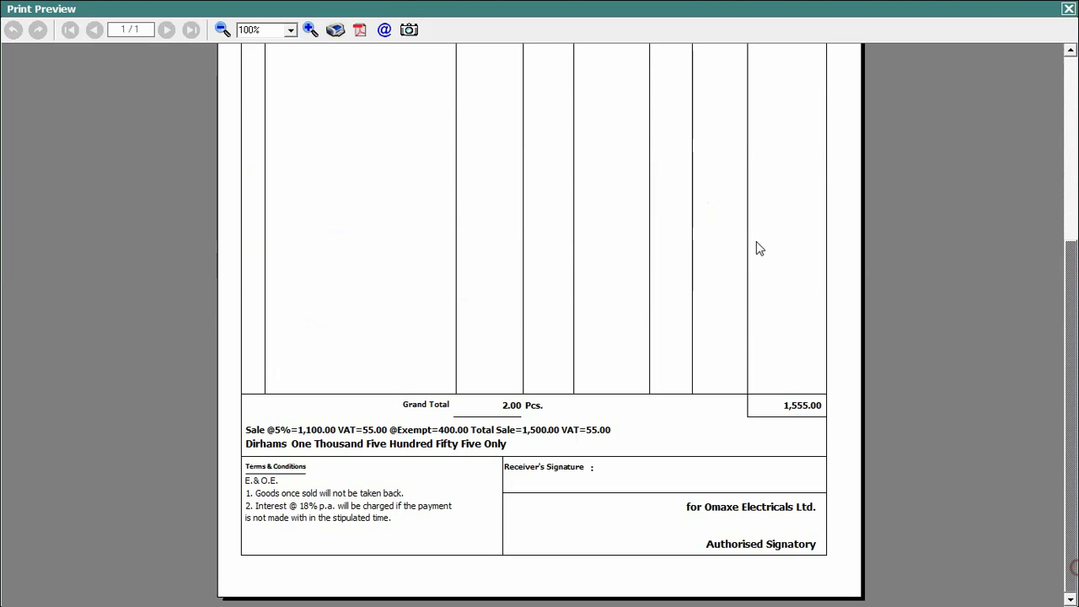
Step: Close the preview and start sales voucher OMX/0006/2019, series Main, dated 03-01-2019
click(1068, 9)
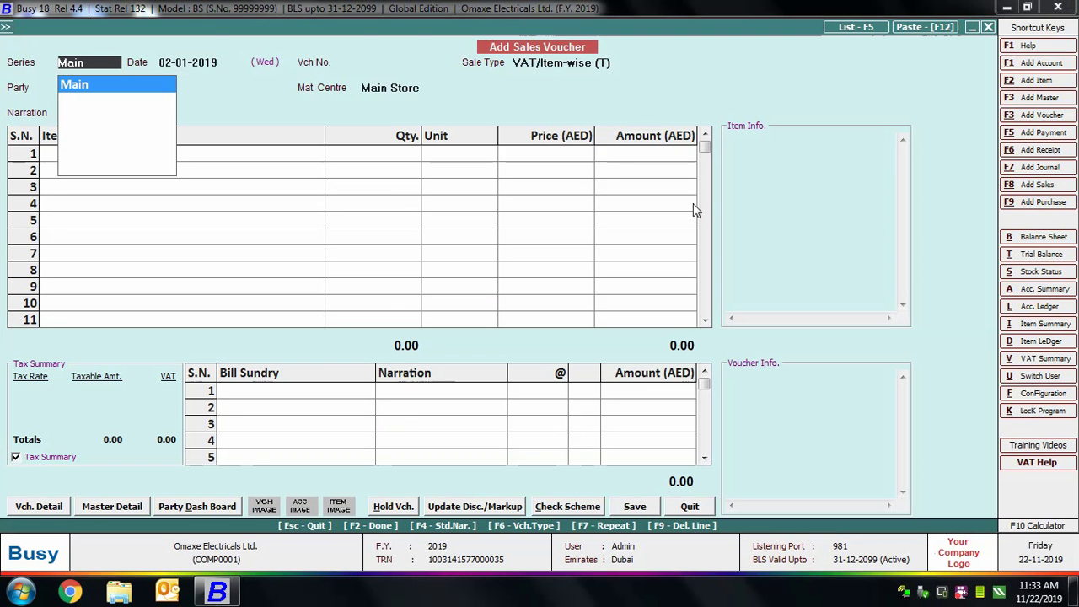
key(Return)
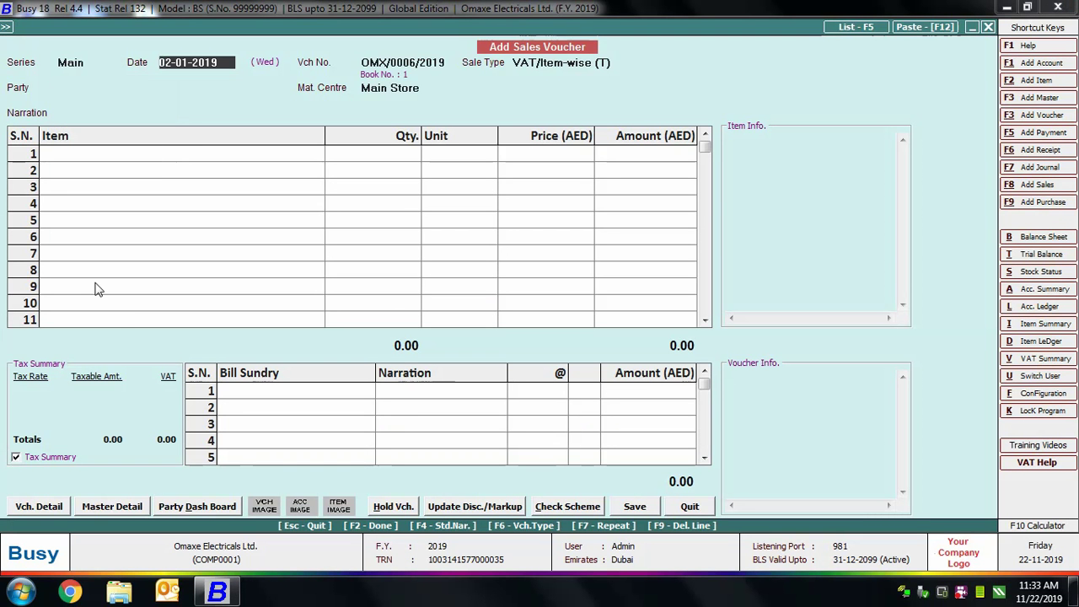
text(03)
key(Return)
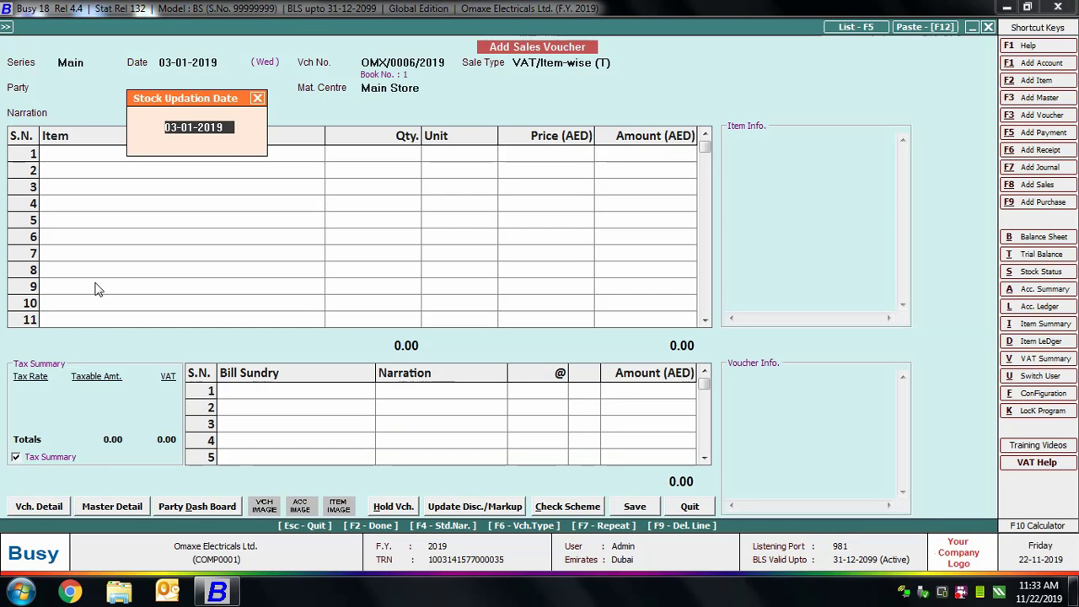
key(Return)
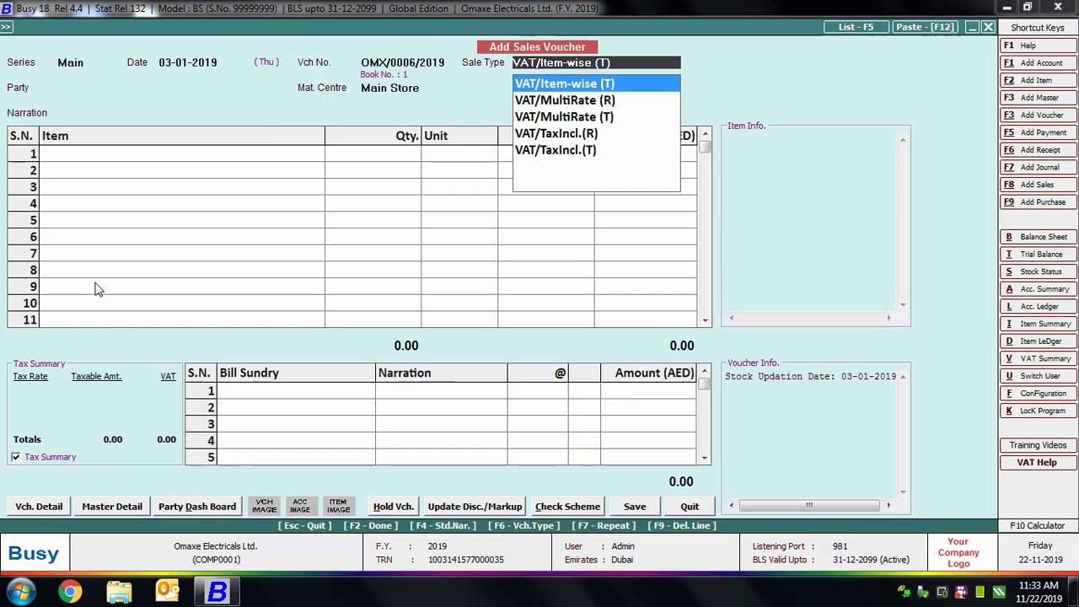
key(Down)
key(Down)
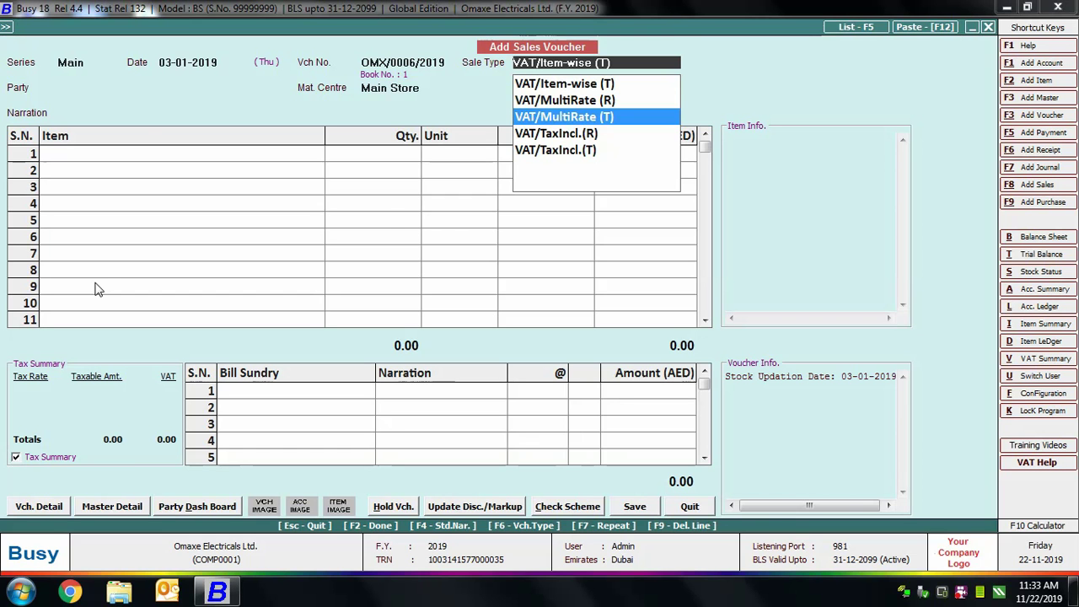
Step: Choose VAT/MultiRate (T) and party Arshia Enterprises, then add one Samsung 265 Litre Refrigerator
key(Return)
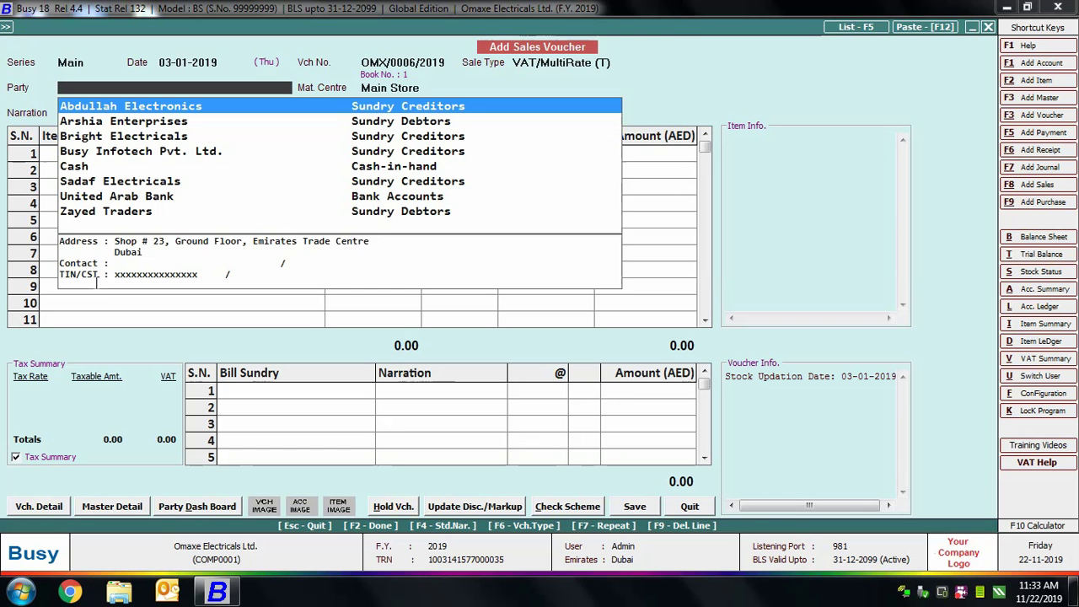
key(Down)
key(Return)
key(Return)
key(Return)
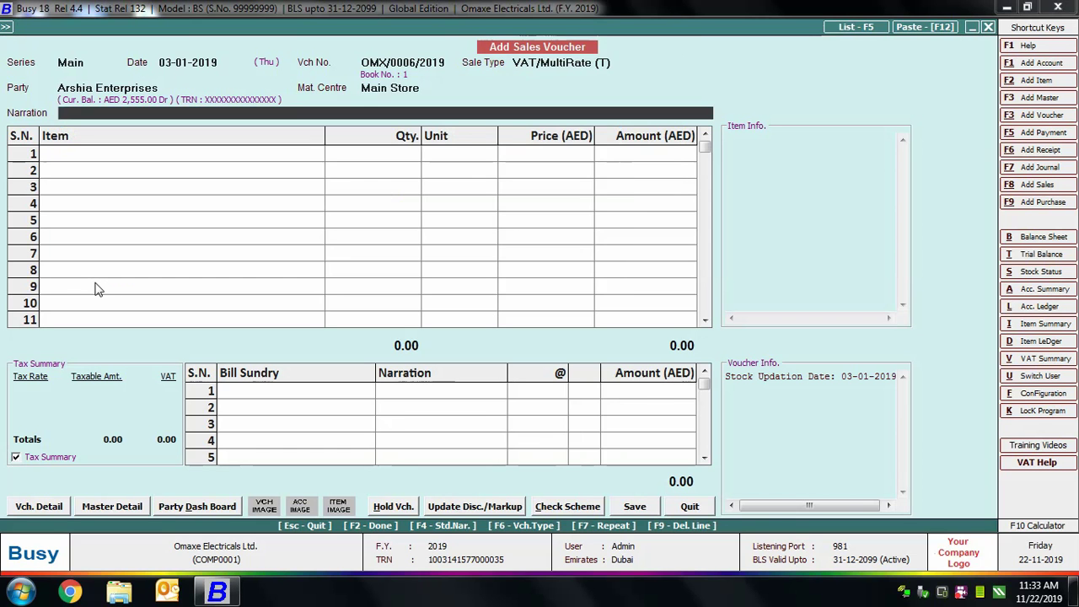
text(sam)
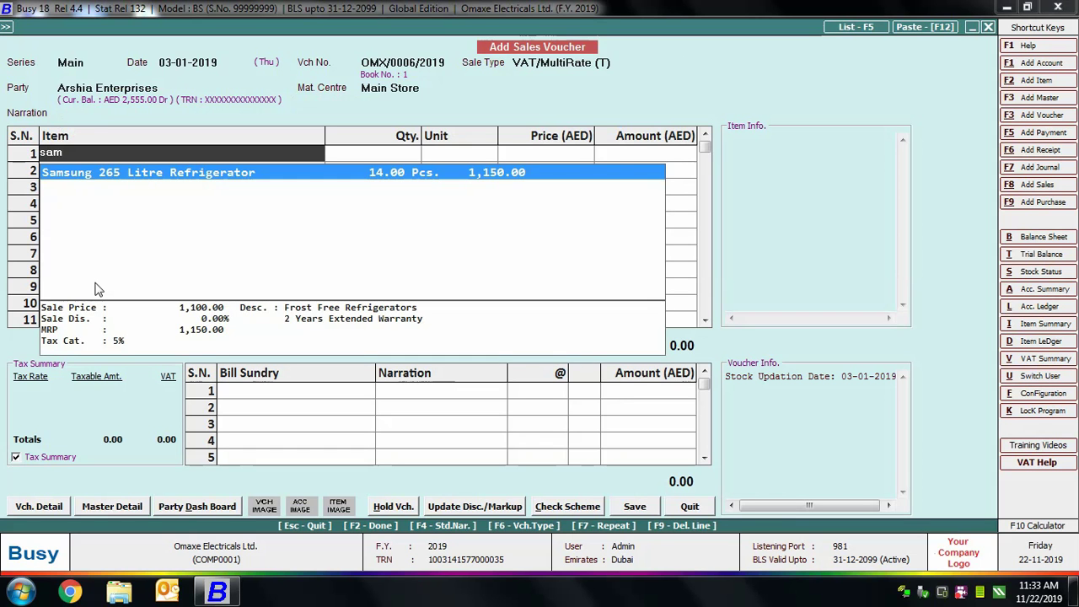
key(Return)
text(1)
key(Return)
Step: Add one Glen Burner Stove at 400.00 and a 5% VAT bill sundry
key(Return)
key(Return)
key(Return)
text(gle)
key(Return)
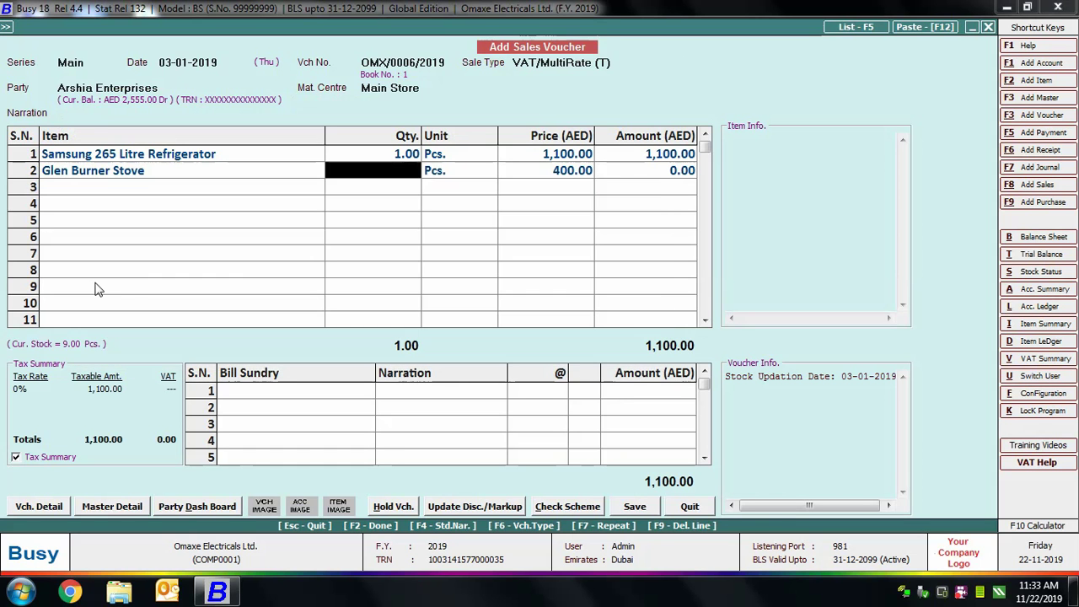
text(1)
key(Return)
key(Return)
key(Return)
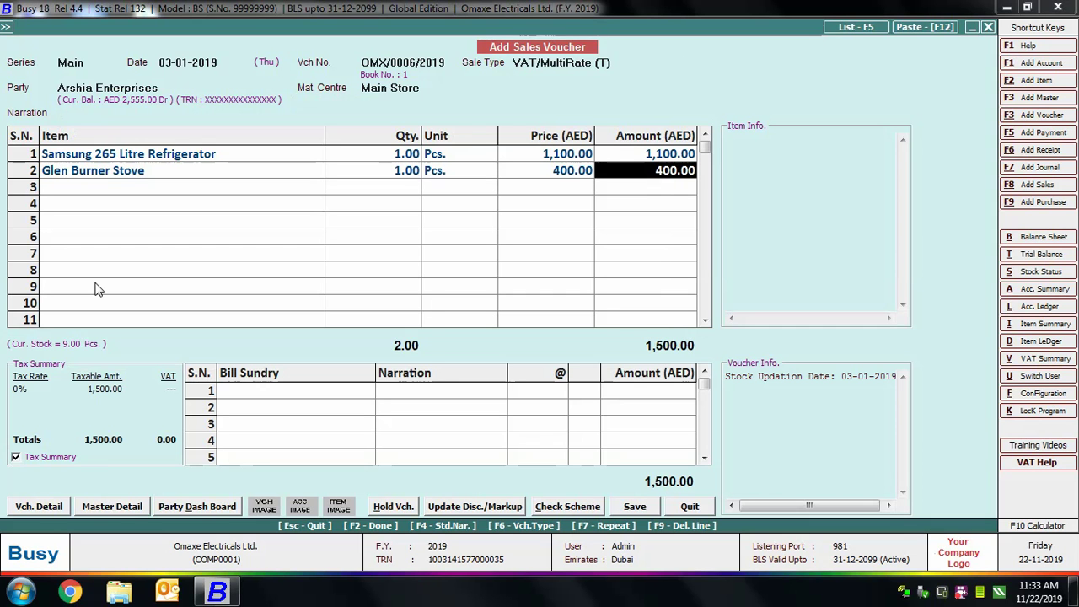
key(Return)
key(Return)
text(vat)
key(Return)
text(5)
key(Return)
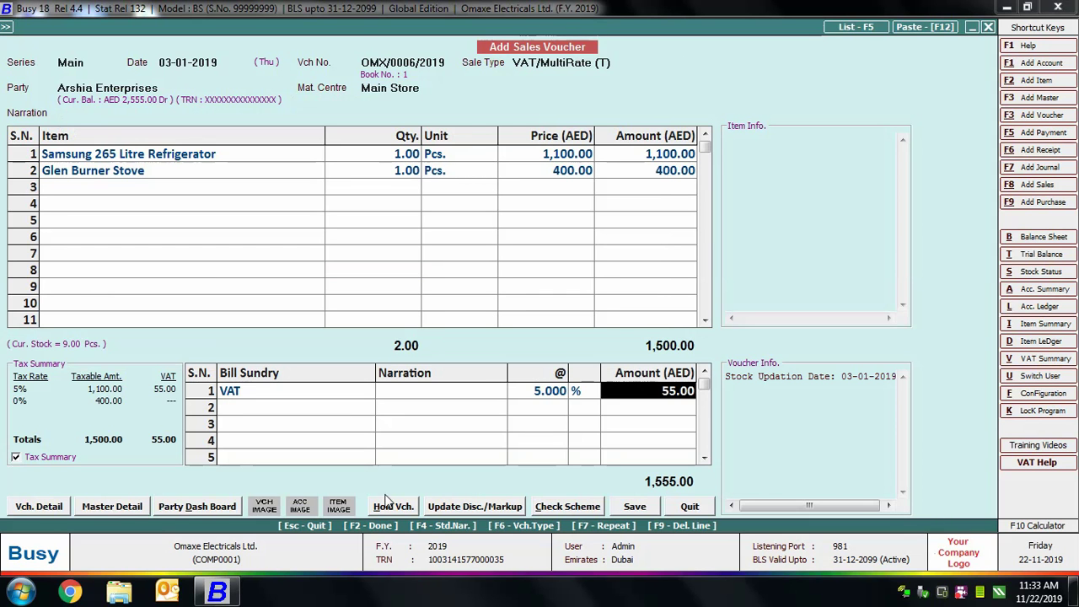
click(672, 155)
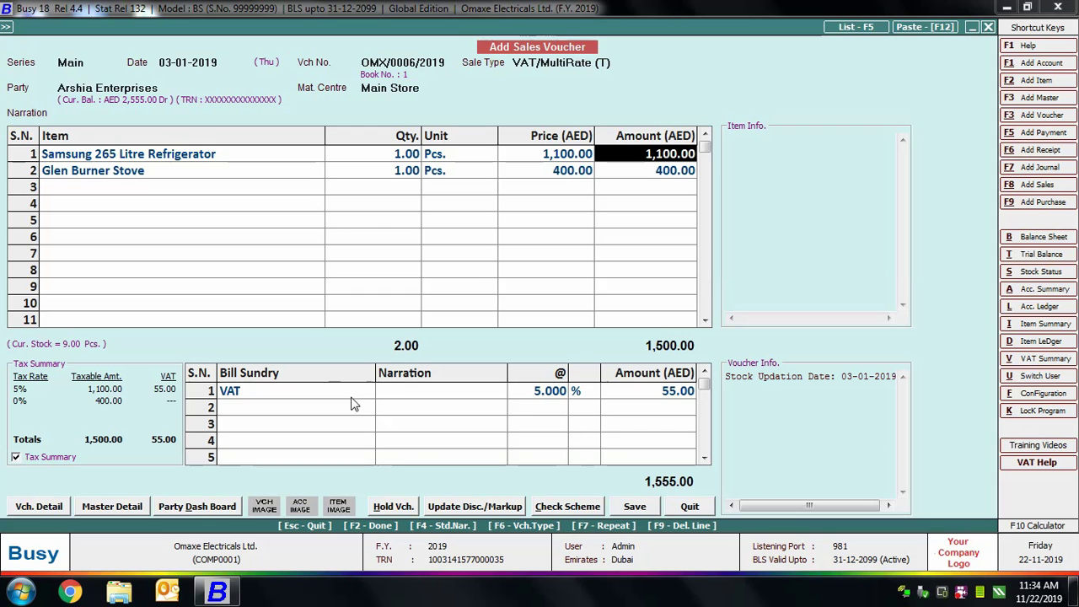
Step: Save voucher OMX/0006/2019 as a new bill reference and preview its STANDARD tax invoice
click(635, 507)
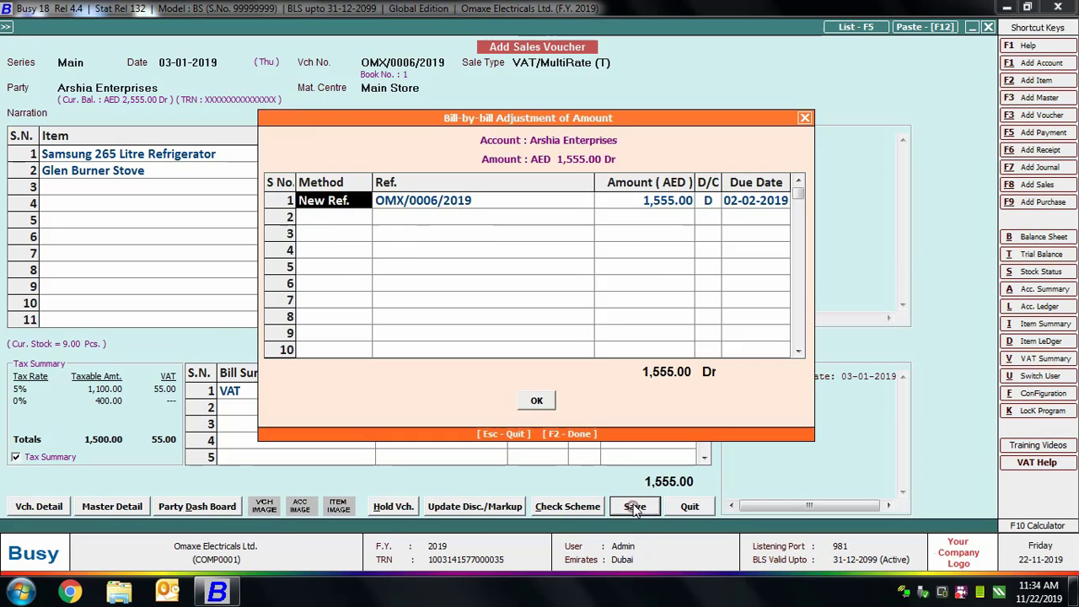
click(541, 402)
click(576, 331)
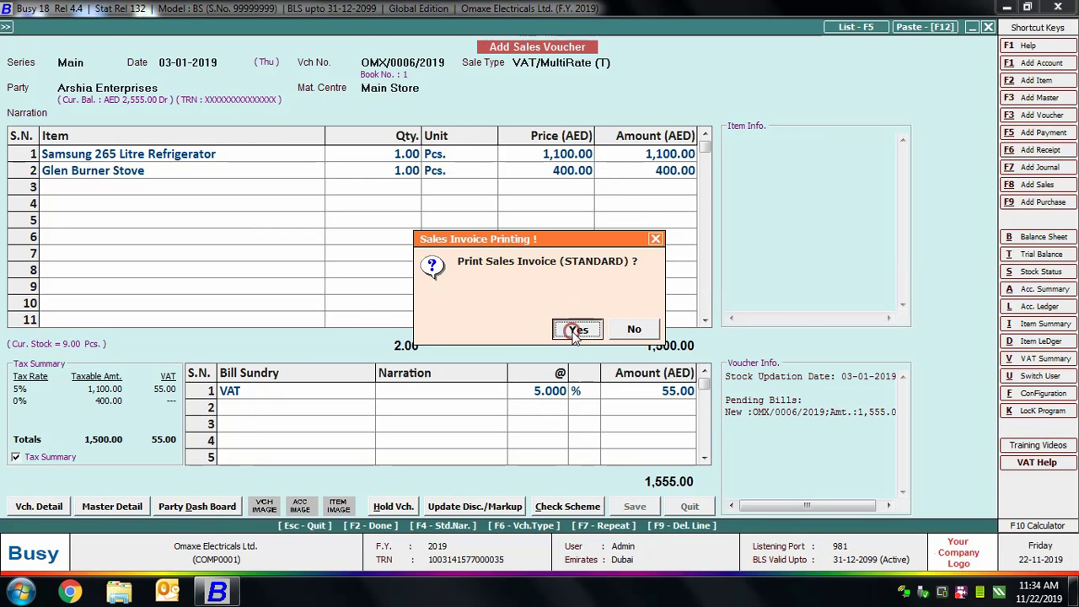
key(Return)
click(212, 150)
scroll(1070, 270, down, 5)
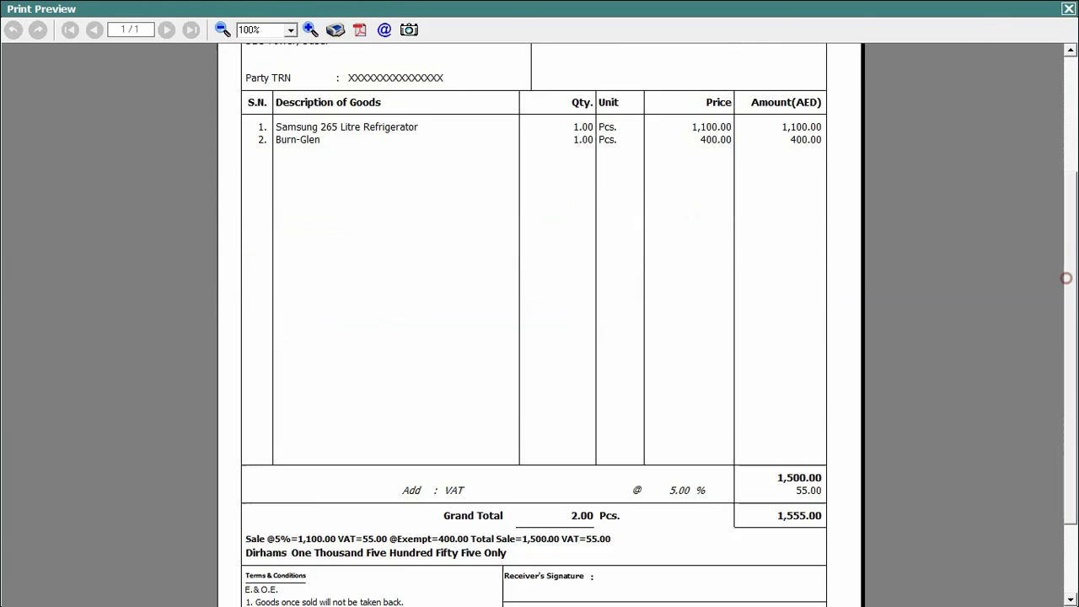
click(1069, 9)
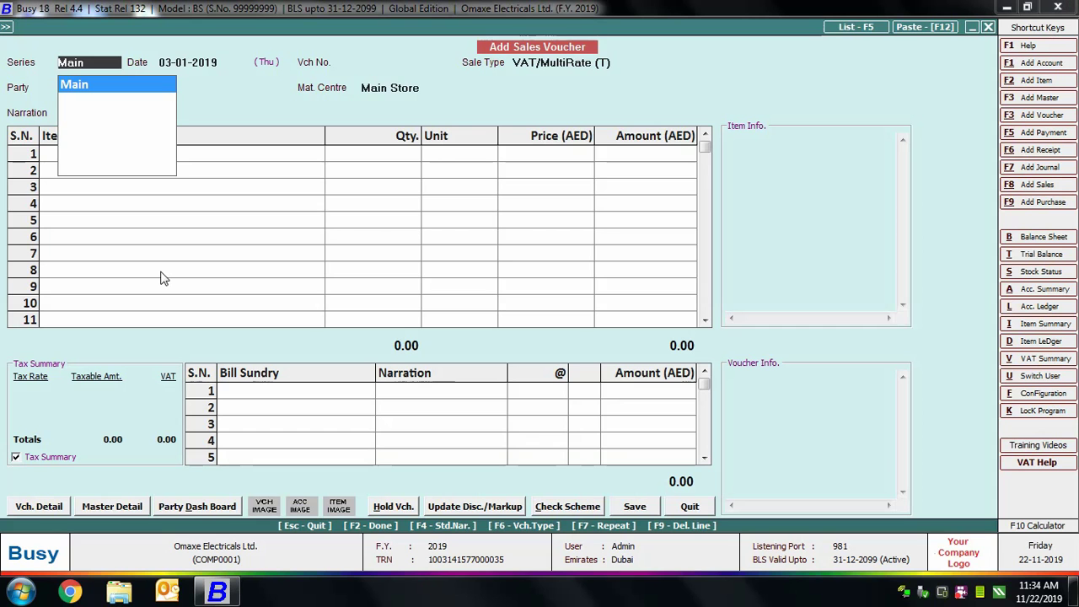
Step: Keep the Main series and dates, with sale type VAT/TaxIncl.(T) and party Arshia Enterprises
key(Return)
key(Return)
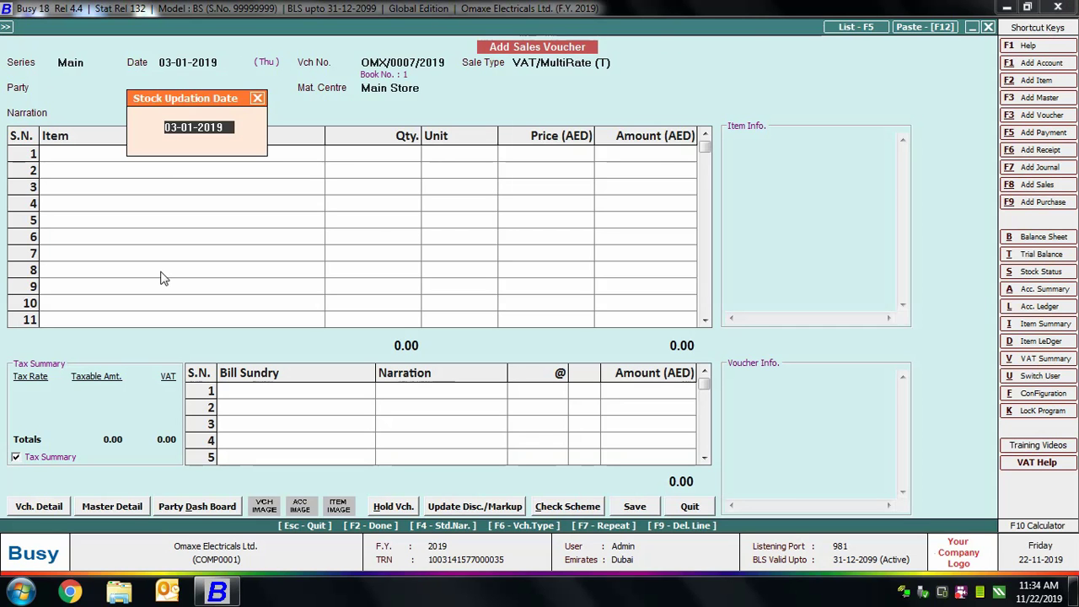
key(Return)
key(Down)
key(Down)
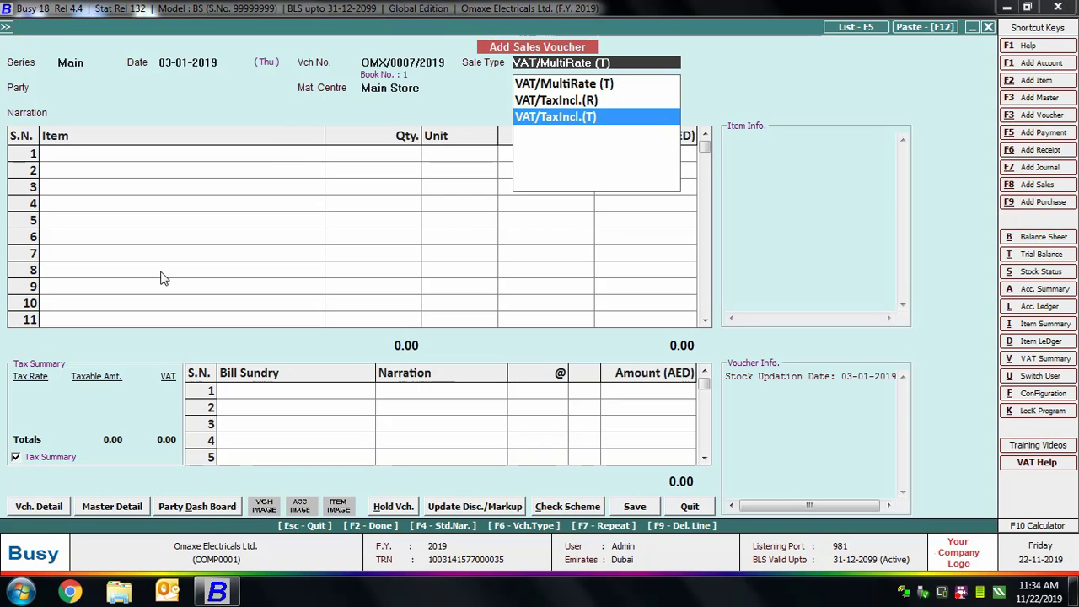
key(Return)
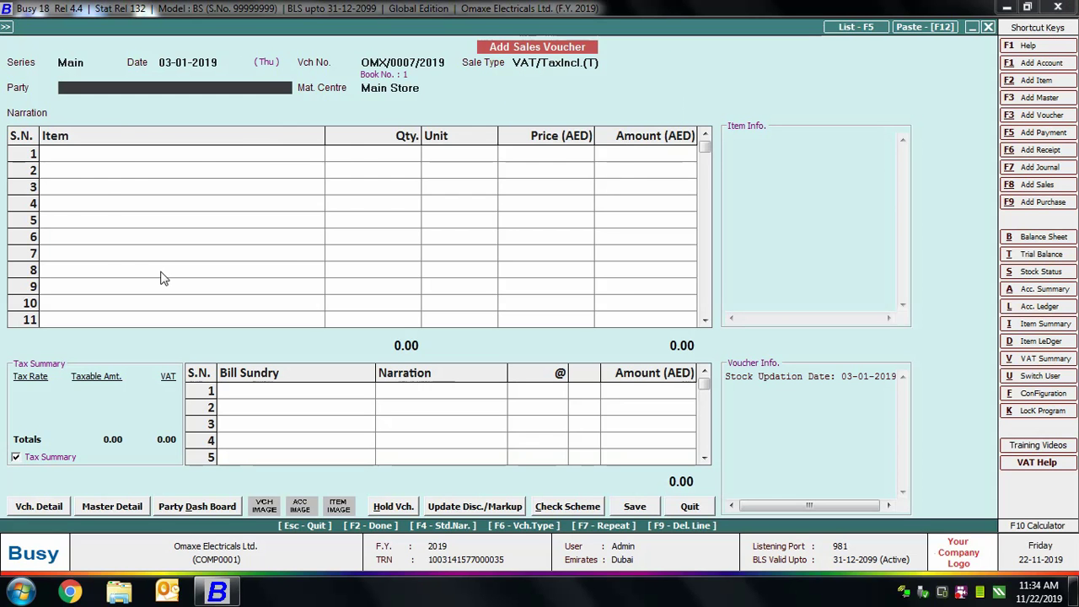
key(Down)
key(Return)
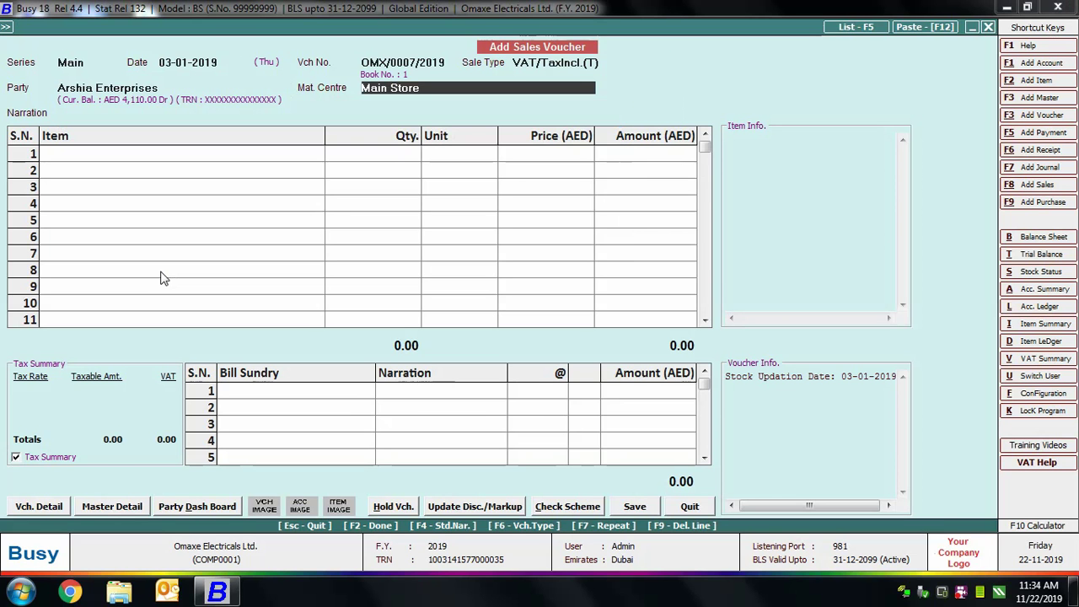
Step: Add one Samsung 265 Litre Refrigerator at a tax-inclusive price of 1,165
key(Return)
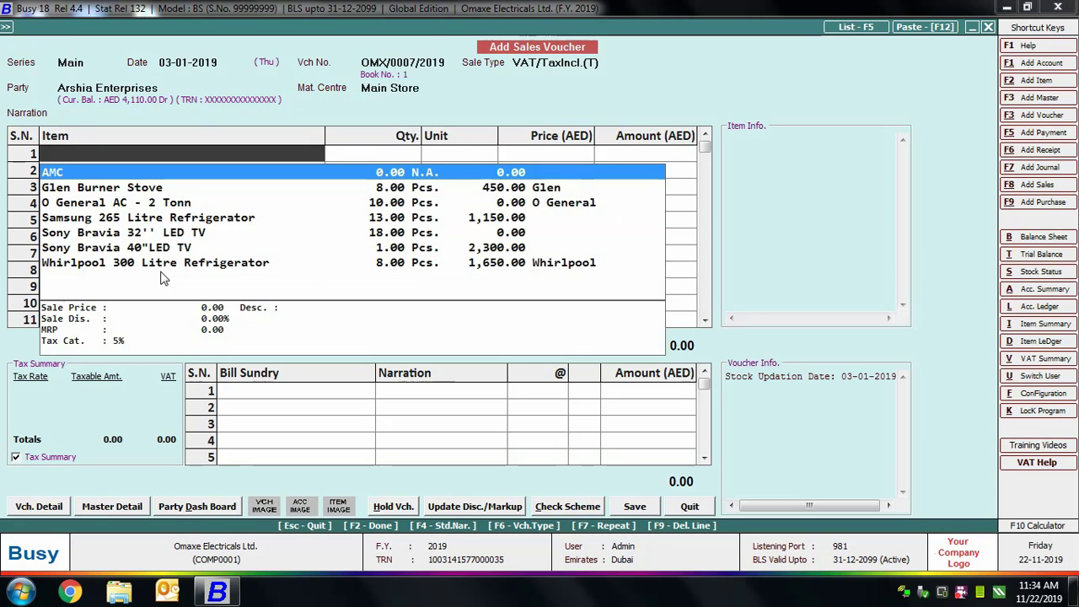
key(Down)
key(Down)
key(Down)
key(Return)
text(1)
key(Return)
key(Return)
text(1165)
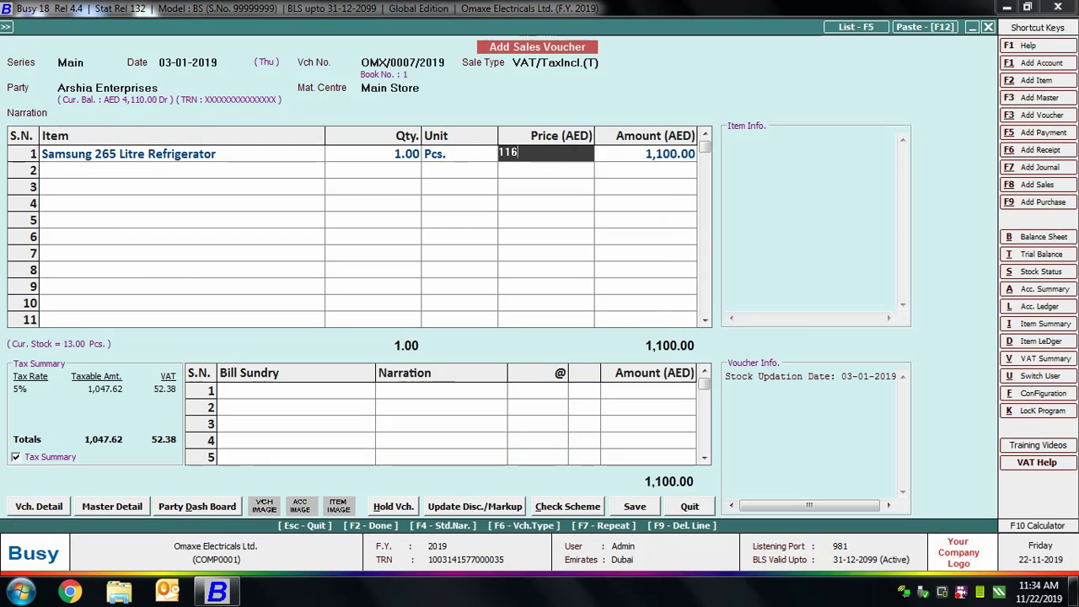
key(Return)
key(Return)
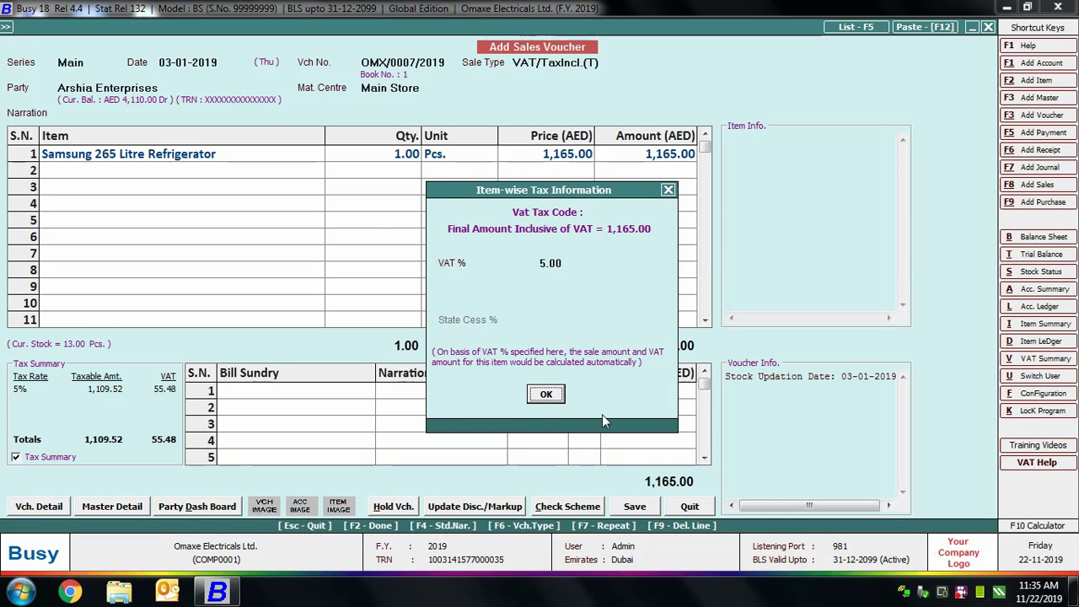
Step: Confirm the 5.00% VAT in Item-wise Tax Information and review the bill sundry and amount
click(553, 263)
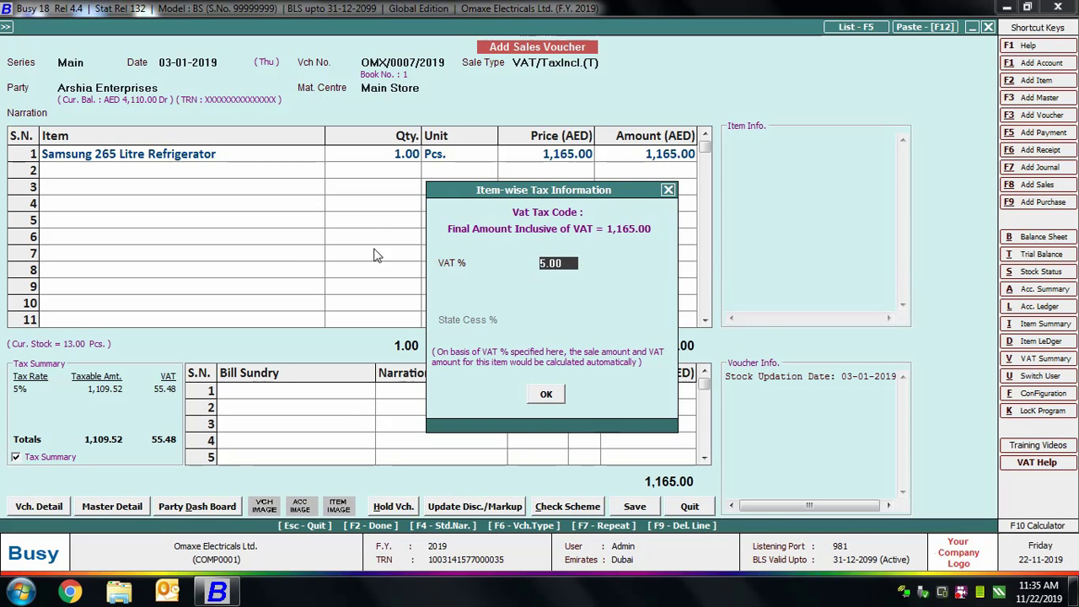
click(547, 391)
click(15, 402)
click(85, 393)
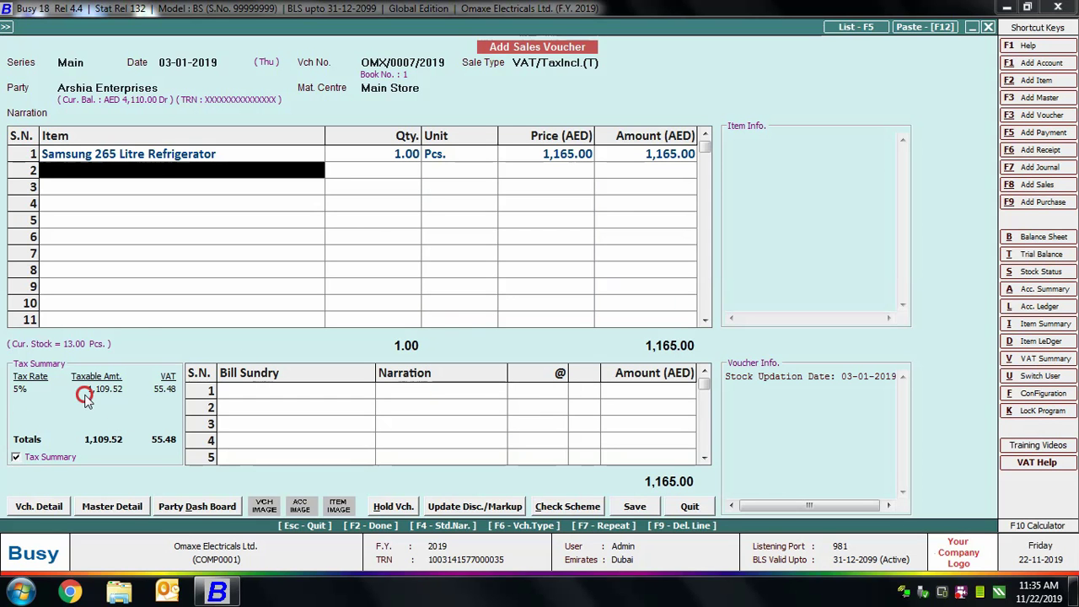
click(142, 398)
click(183, 407)
click(252, 413)
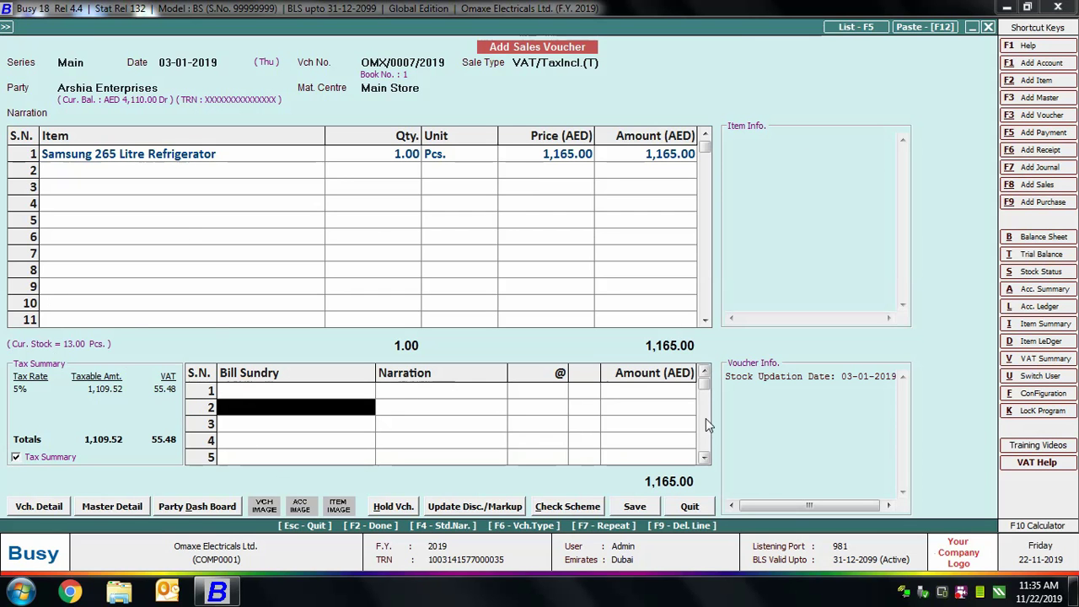
click(619, 152)
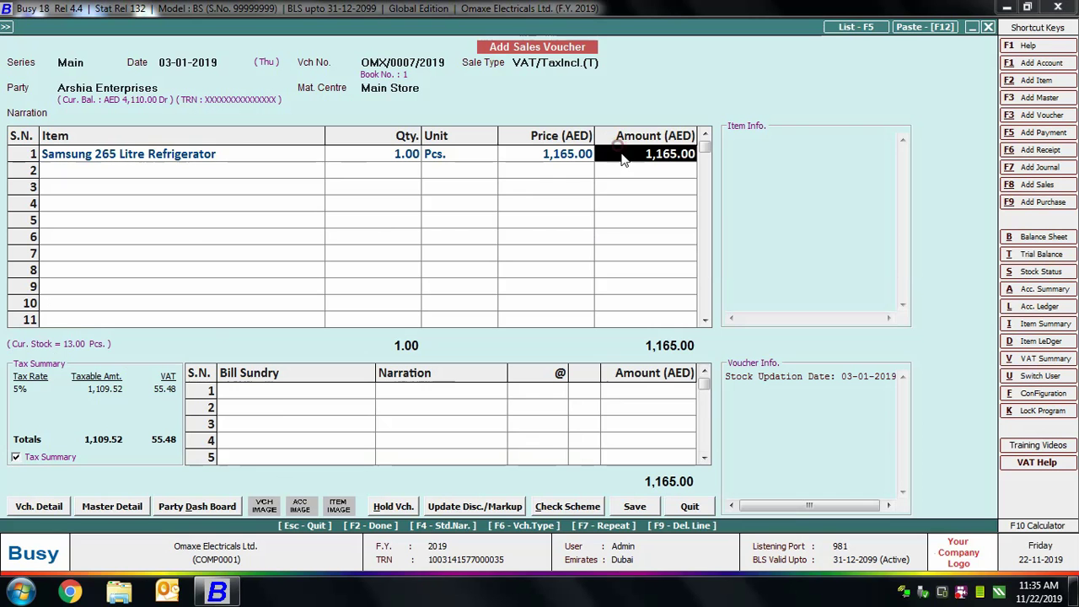
Step: Save OMX/0007/2019 as a new bill reference without printing and exit voucher entry
click(637, 510)
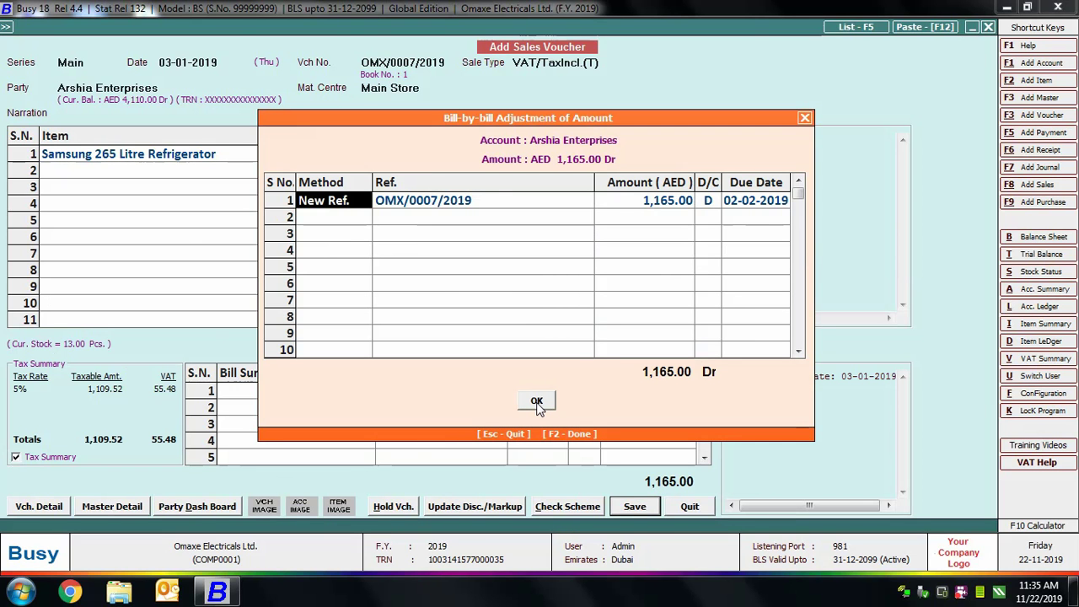
click(537, 402)
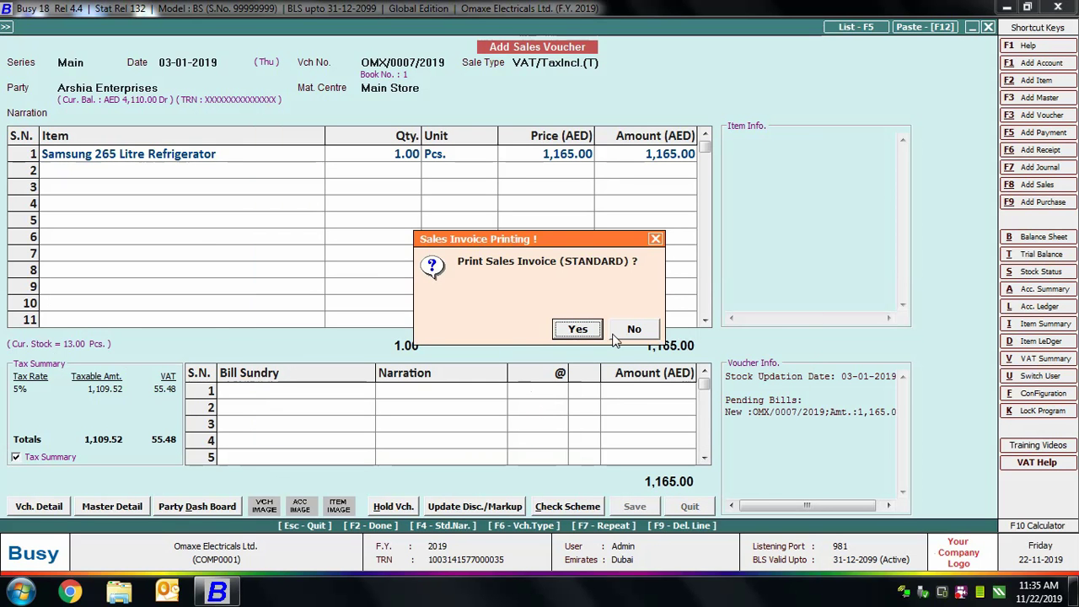
click(617, 331)
key(Escape)
key(Escape)
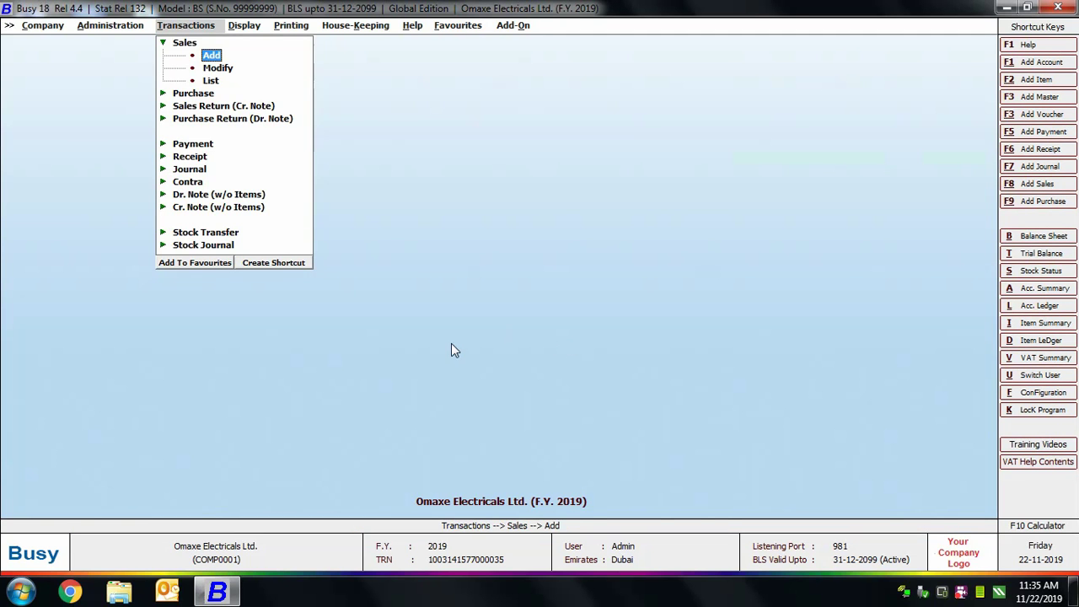
Step: Start a new Main-series purchase return dated 02-01-2019
key(Escape)
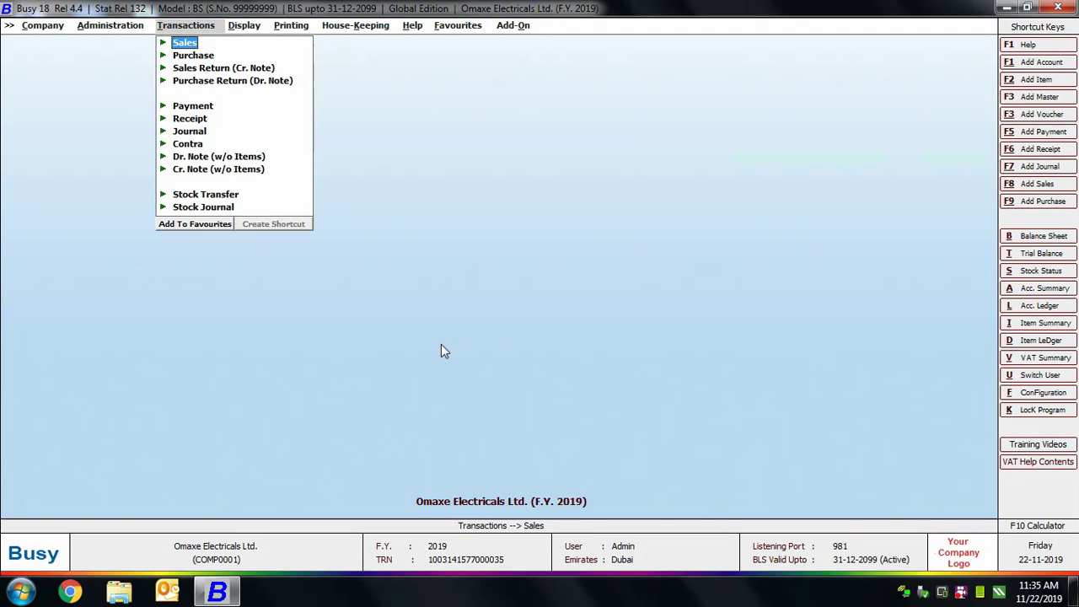
click(204, 82)
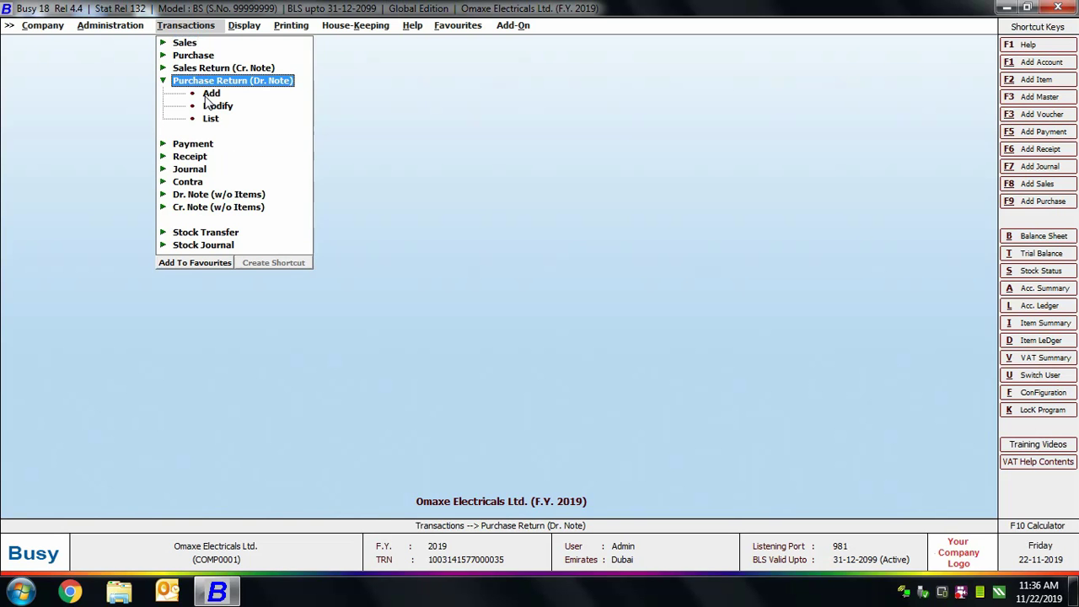
double_click(211, 94)
key(Return)
text(2-1)
key(Return)
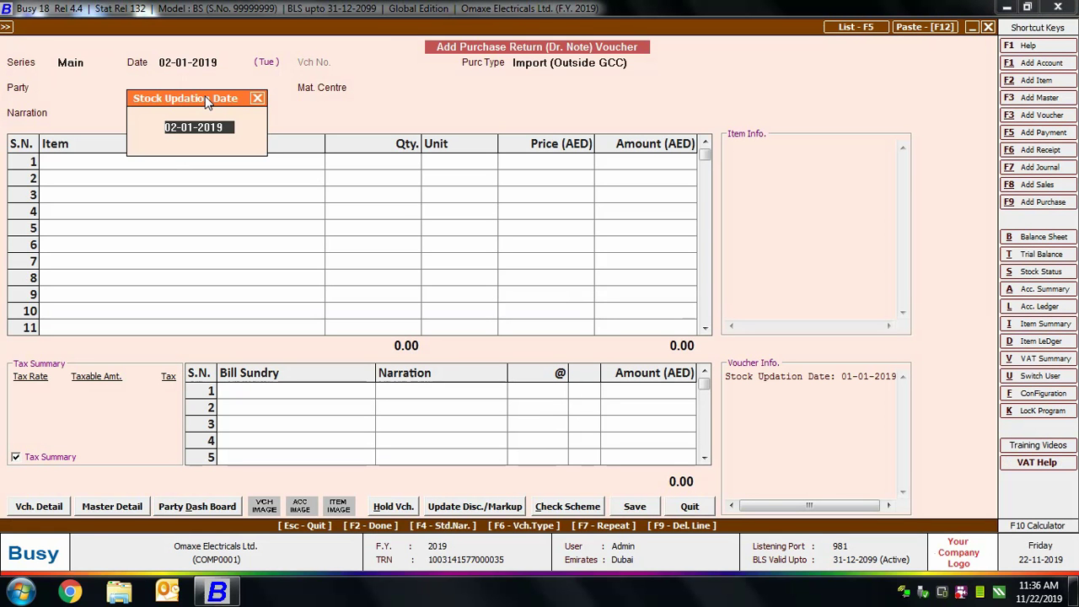
key(Return)
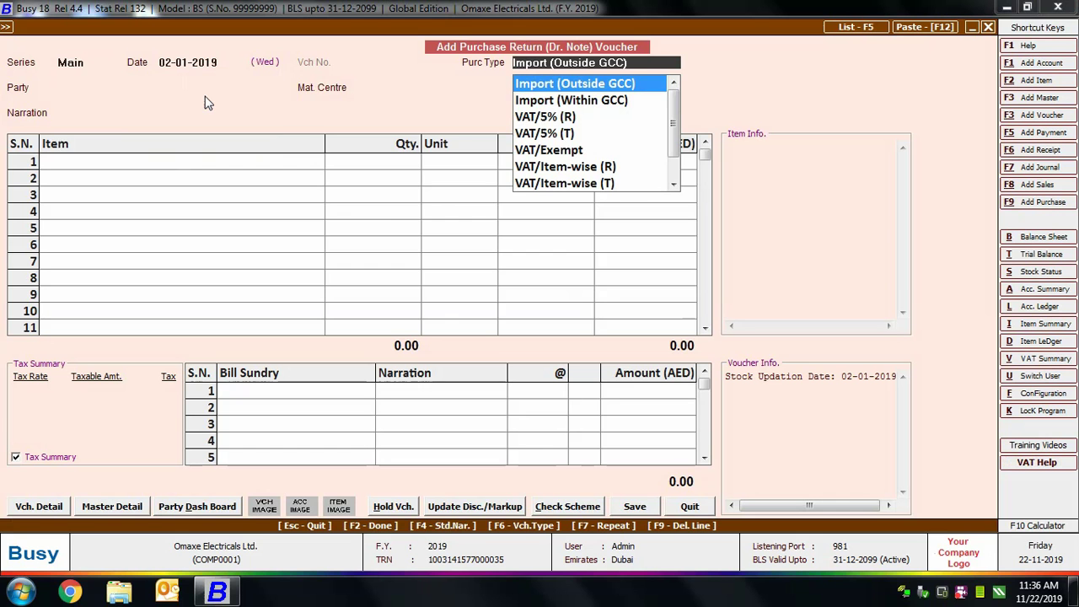
Step: Set purchase type VAT/5% (T), party Bright Electricals, and original purchase Smsng - 123
key(Down)
key(Down)
key(Down)
key(Return)
key(Down)
key(Down)
key(Return)
text(smsng - 123)
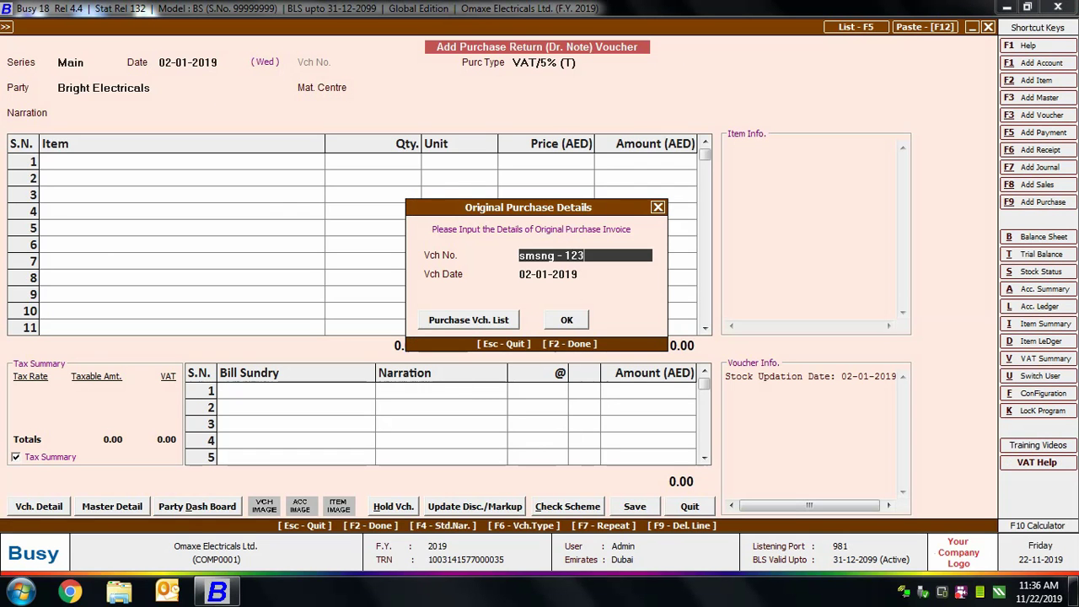
key(Return)
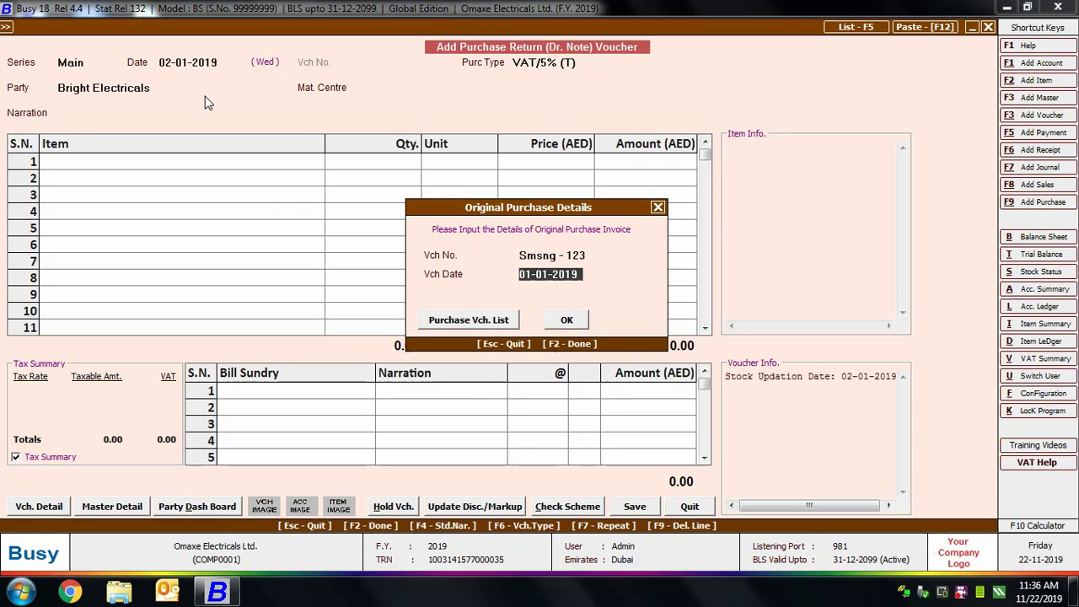
click(465, 320)
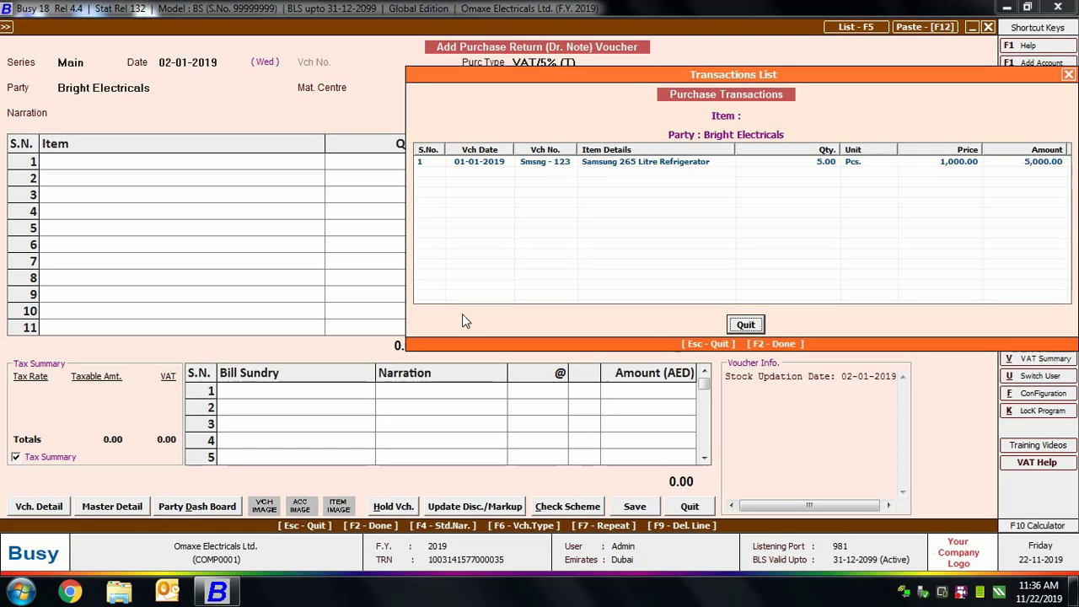
click(745, 324)
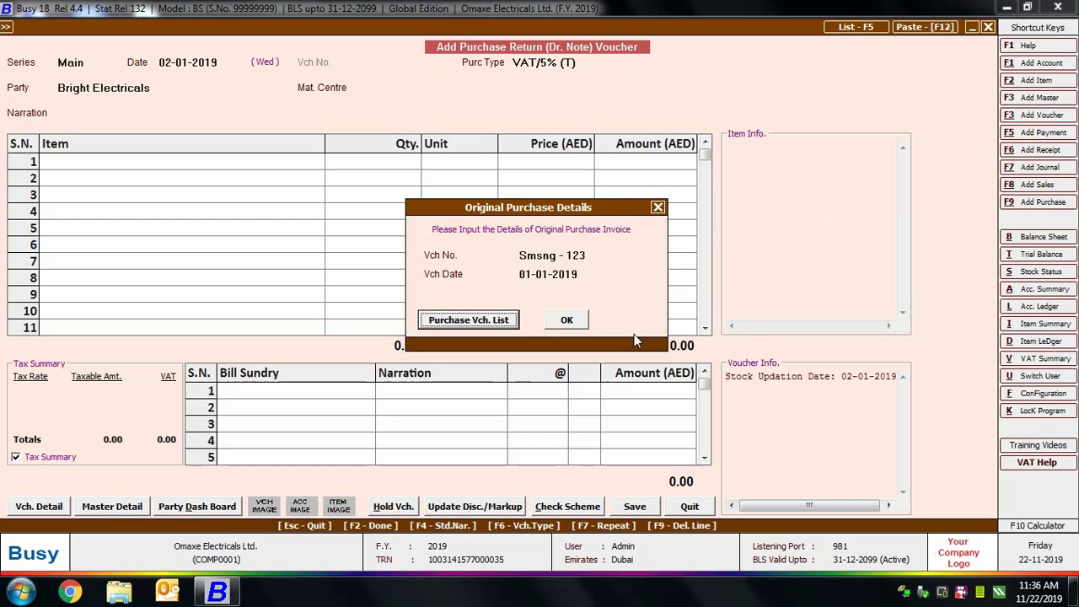
Step: Add one Samsung 265 Litre Refrigerator at 1,000.00 from Main Store, plus VAT
click(566, 319)
click(566, 155)
text(sam)
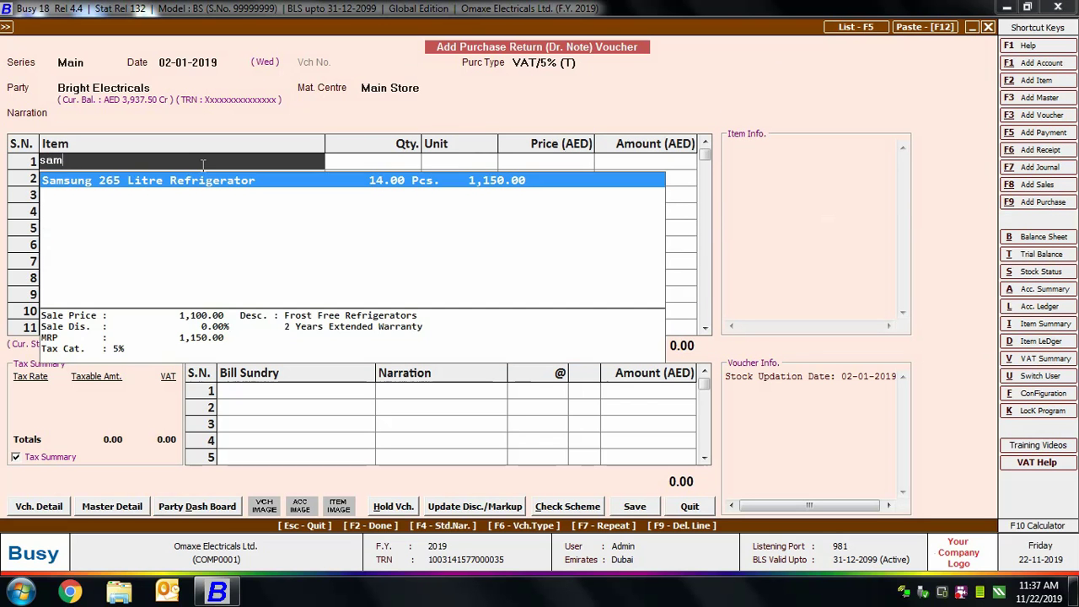
key(Return)
text(1)
key(Return)
key(Return)
key(Return)
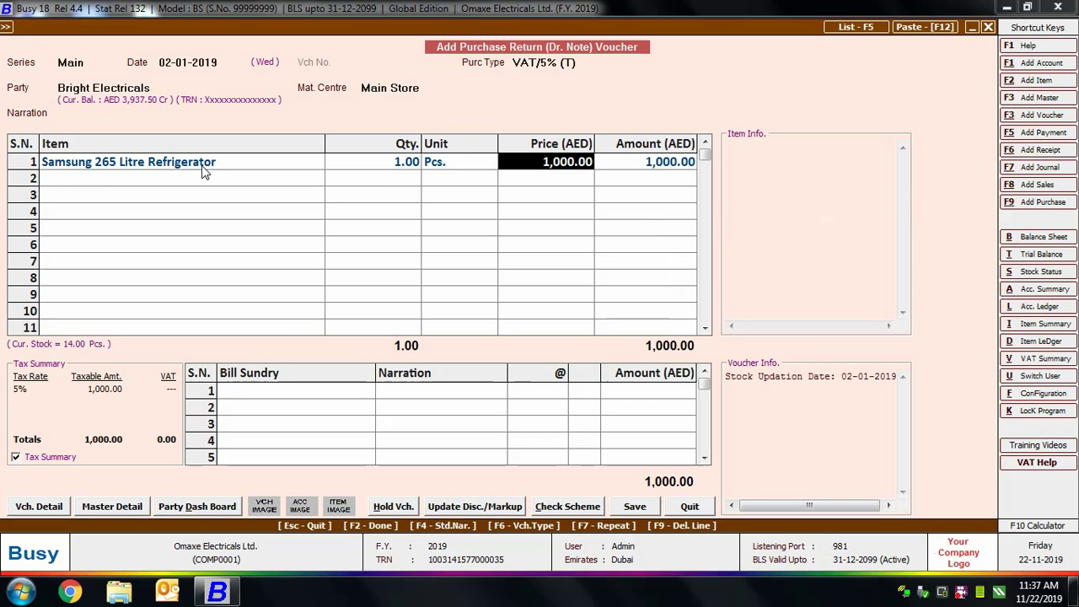
key(Return)
key(Return)
text(va)
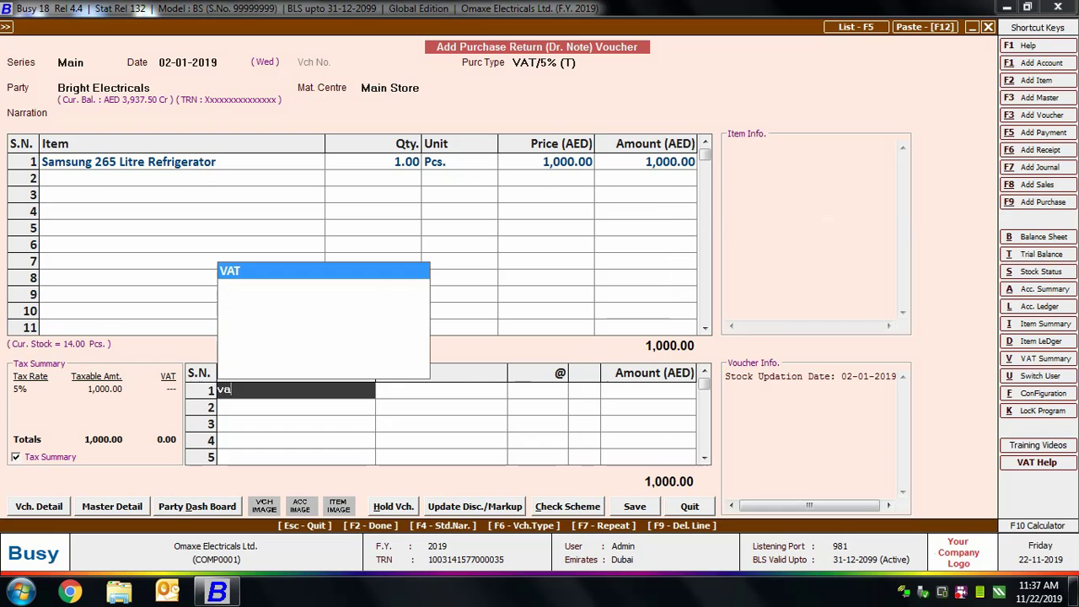
key(Return)
key(Return)
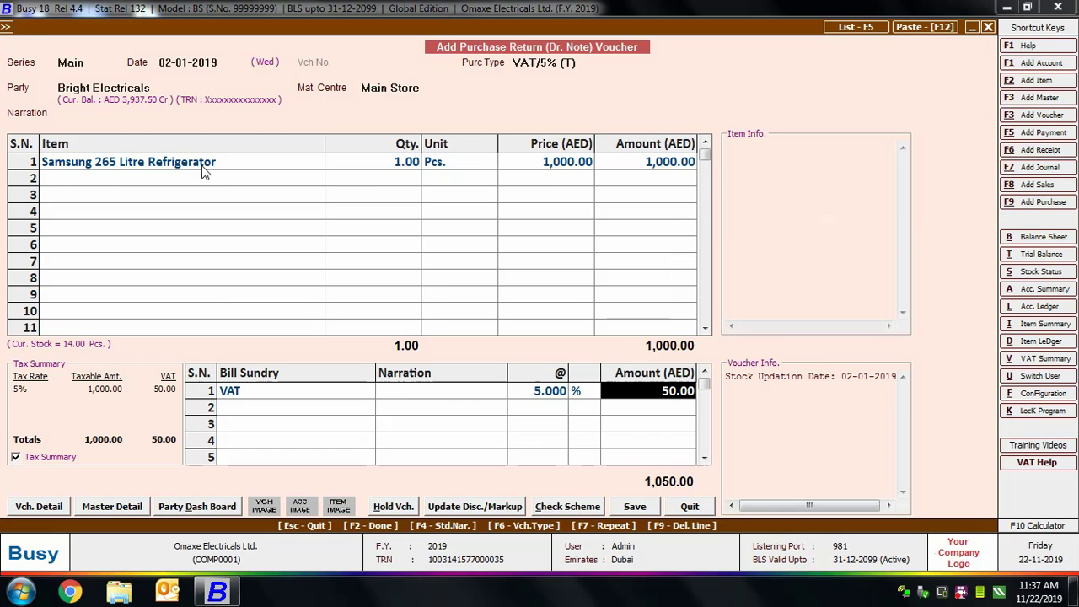
Step: Save the purchase return, adjusting it against pending bill Smsng - 123
click(652, 512)
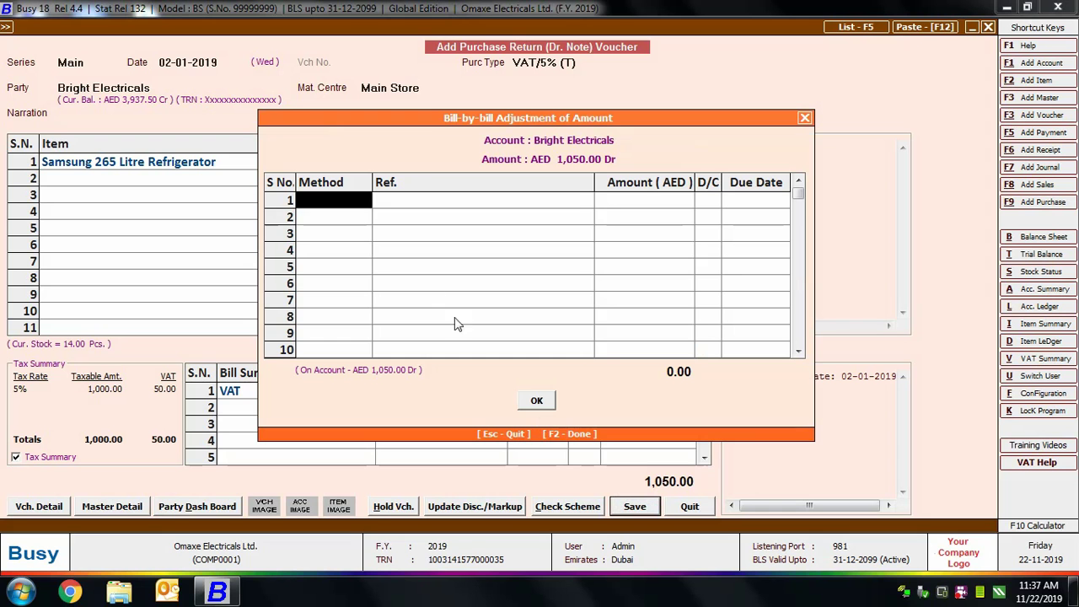
click(352, 205)
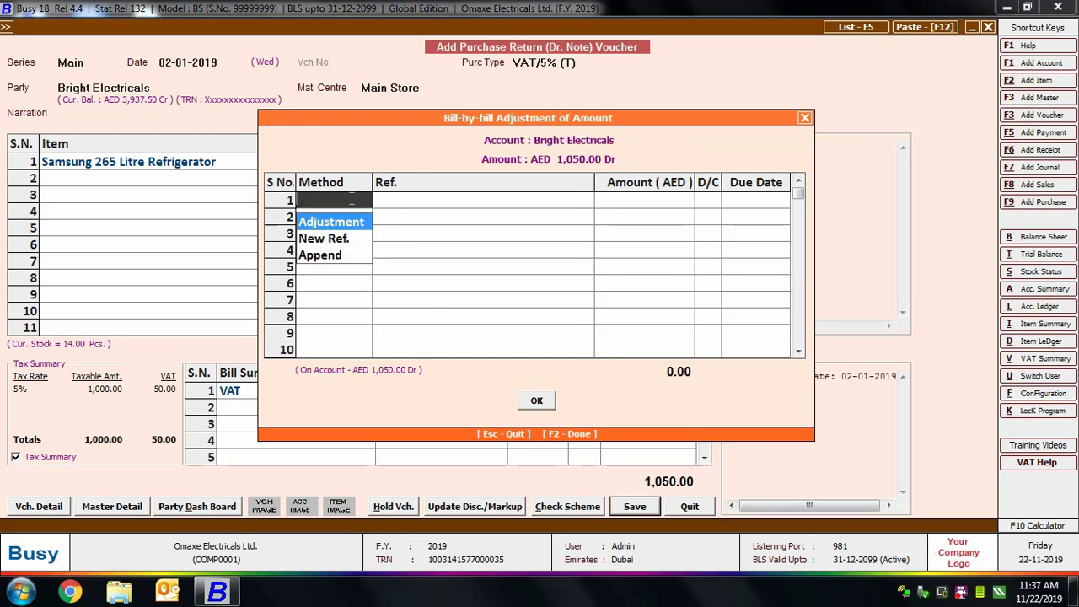
key(Return)
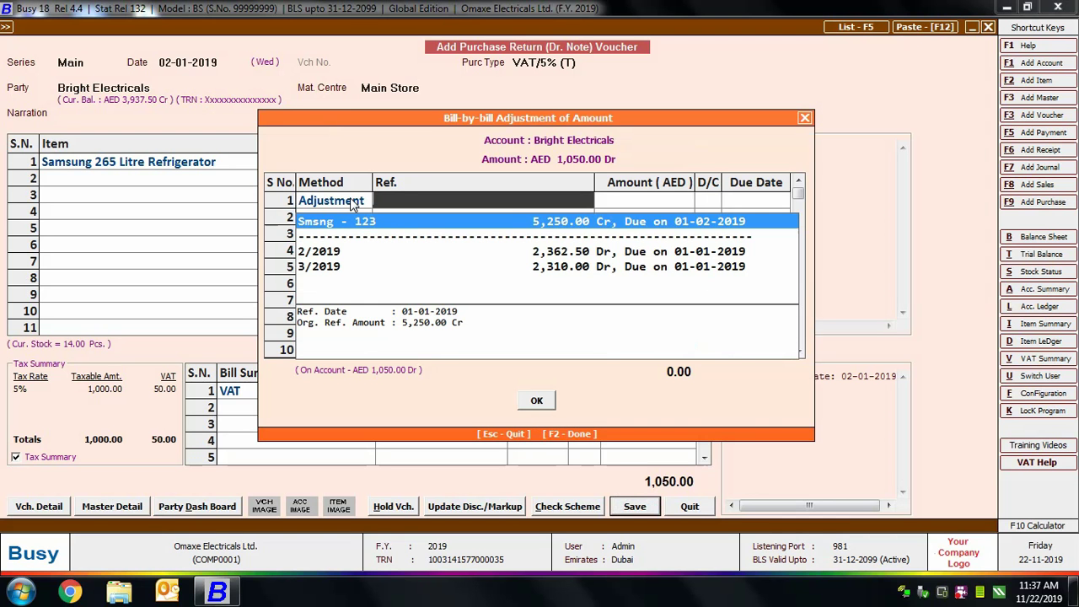
key(Return)
key(Return)
key(Return)
key(Return)
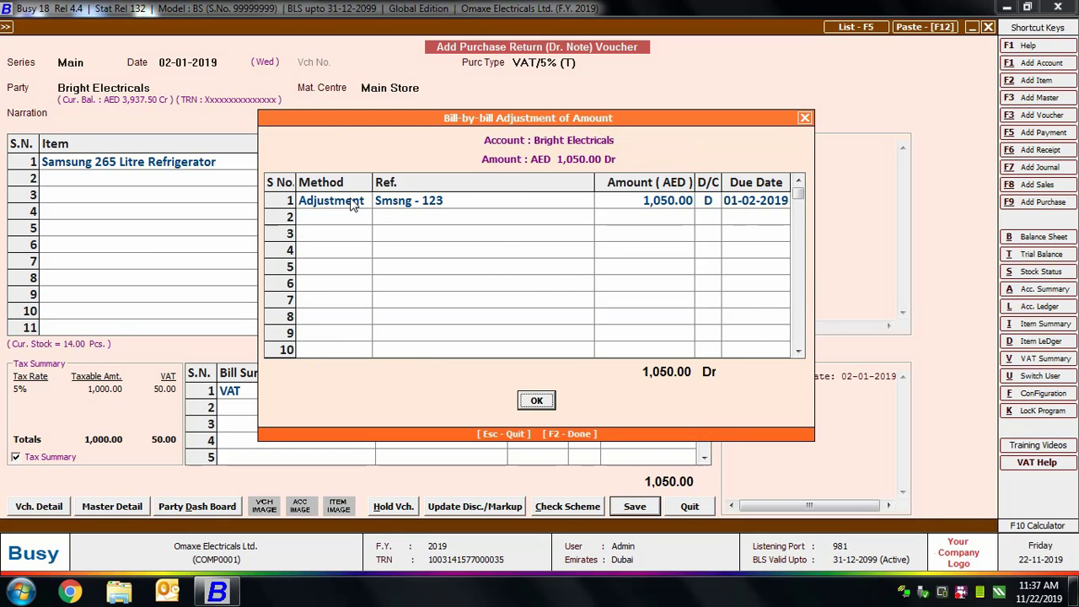
click(540, 403)
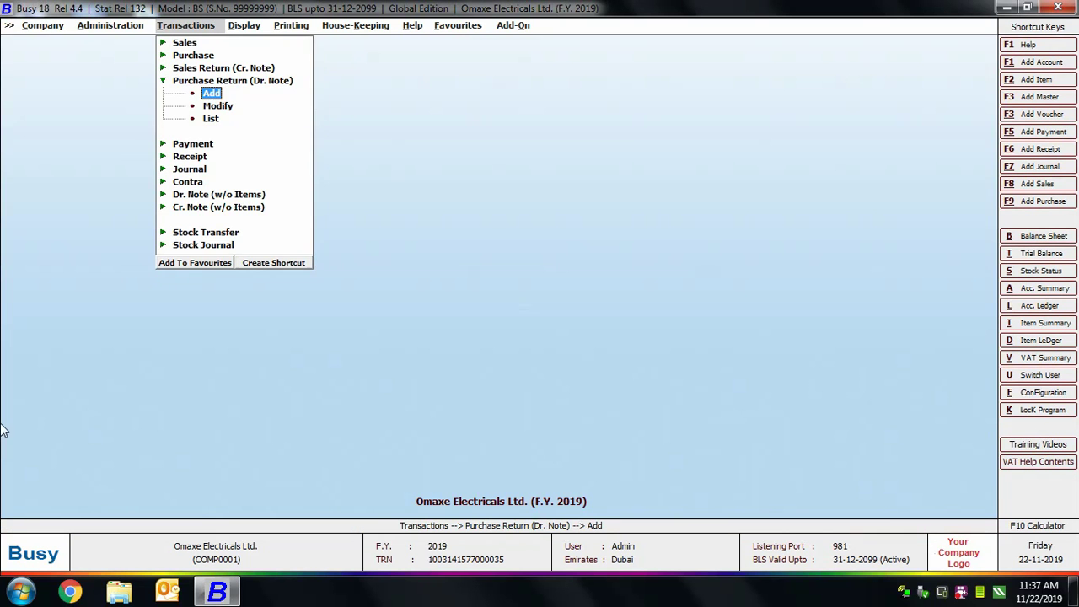
key(Left)
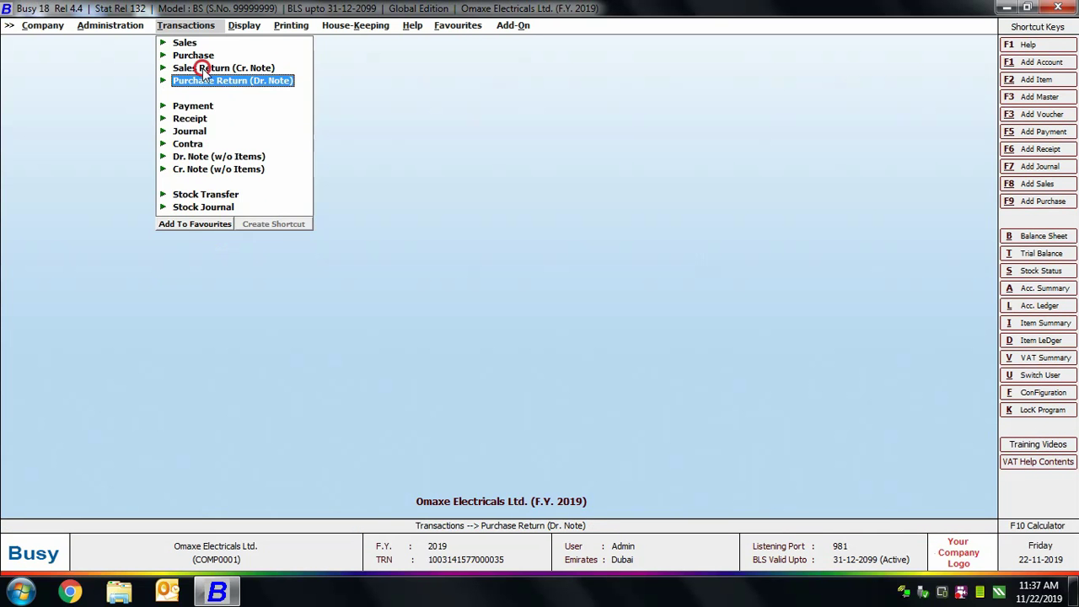
Step: Start a sales return dated 03-01-2019 for Arshia Enterprises citing sale OMX/0005/2019 of 02-01-2019
click(205, 69)
click(211, 80)
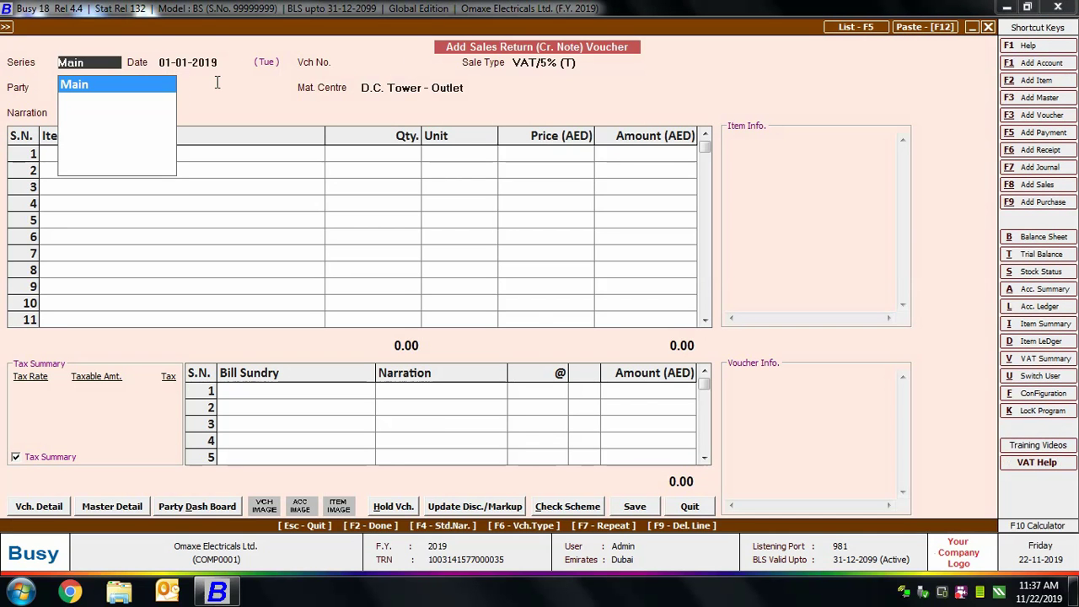
key(Return)
text(3-01)
key(Return)
key(Return)
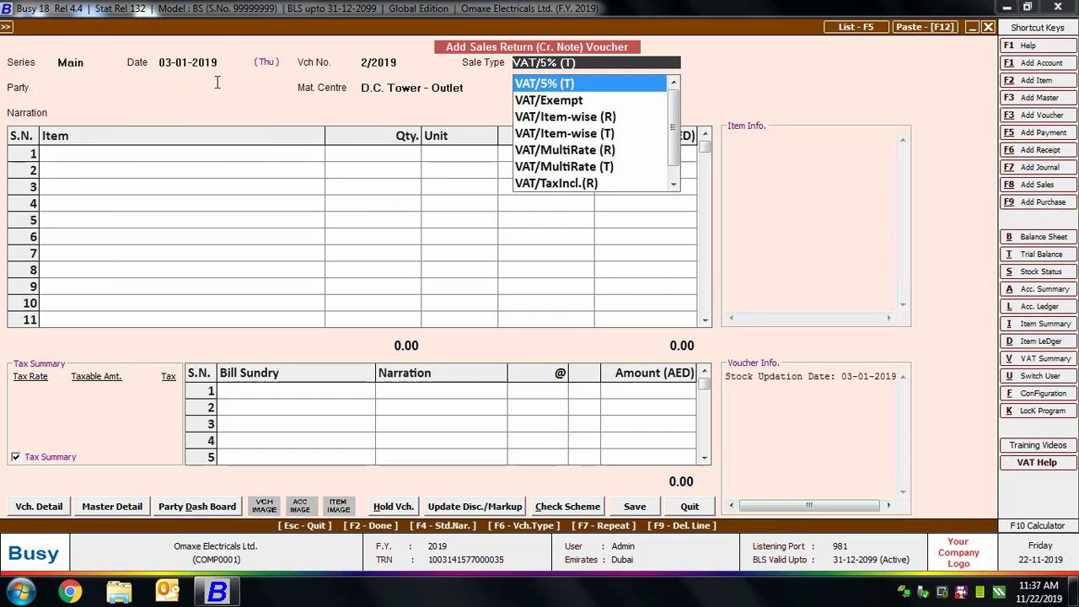
key(Return)
key(Down)
key(Return)
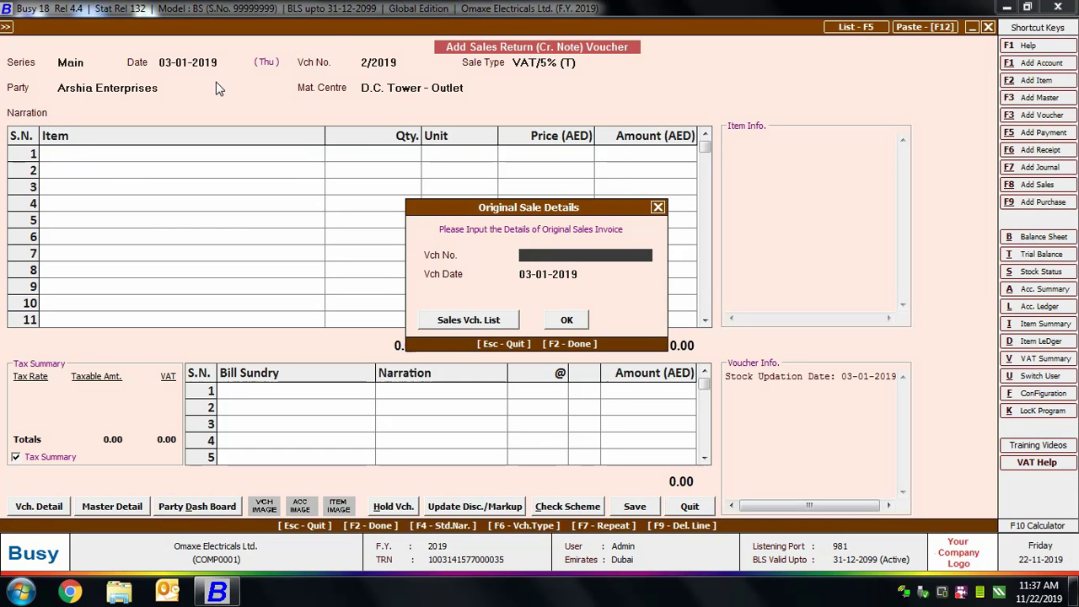
text(0MX/0005/2019)
key(Return)
text(02-01-2019)
key(Return)
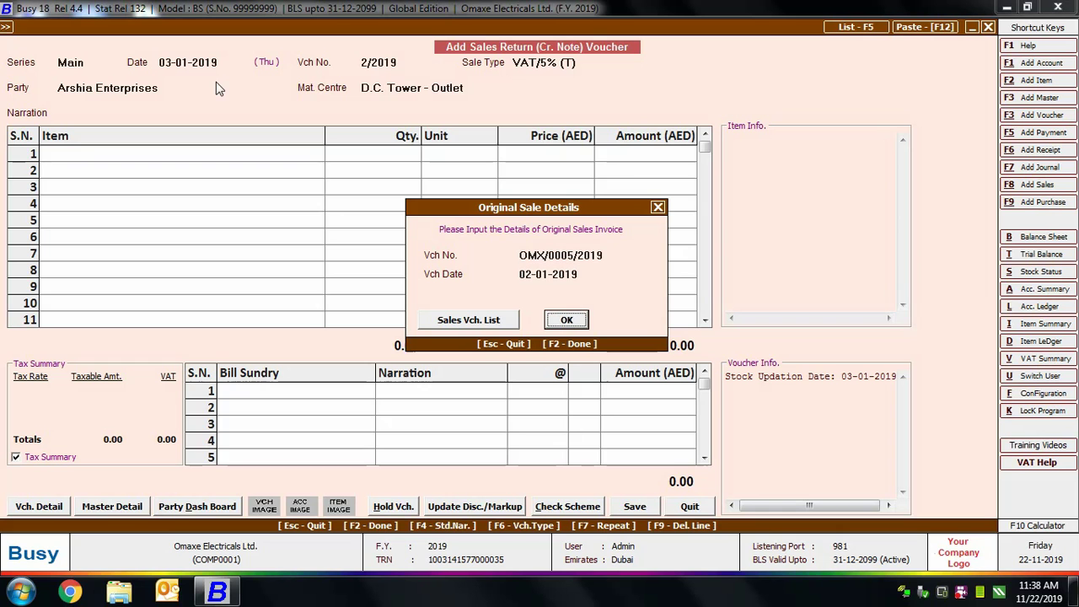
Step: Add one Samsung refrigerator at 1,100.00 from Main Store with 5% VAT
click(563, 319)
text(ma)
click(165, 150)
text(sa)
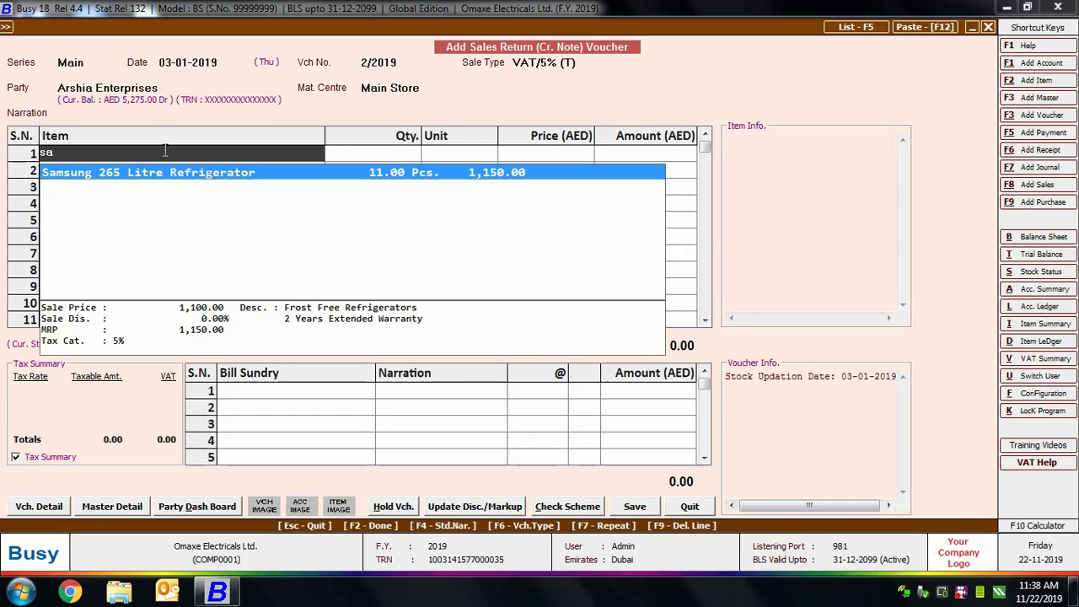
key(Return)
text(1)
key(Return)
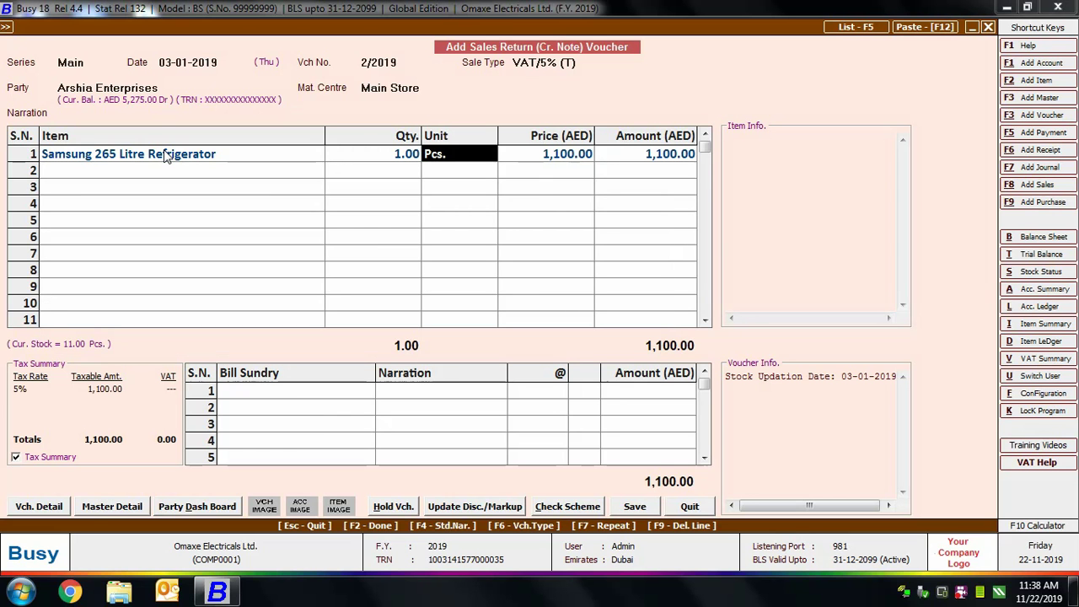
key(Return)
click(268, 392)
text(va)
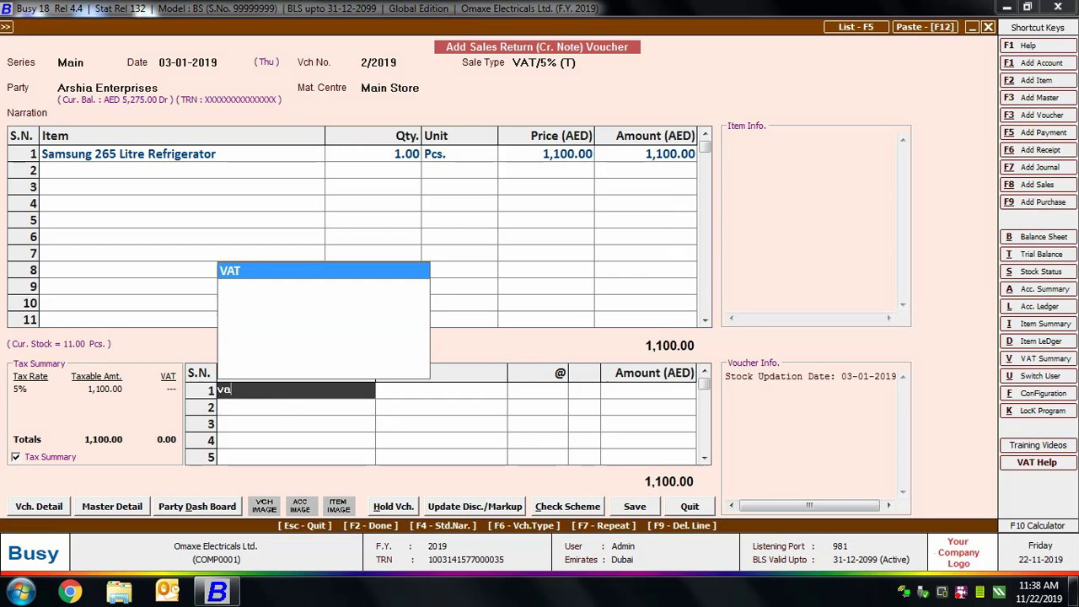
key(Return)
key(Return)
key(Return)
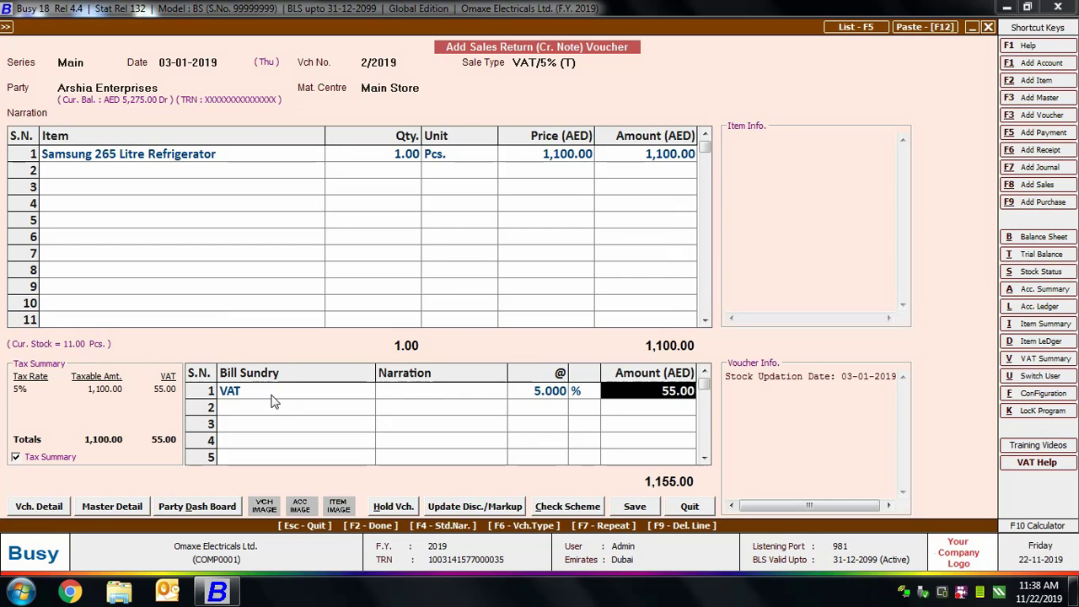
Step: Save the sales return, adjusting it against pending bill OMX/0005/2019
click(630, 506)
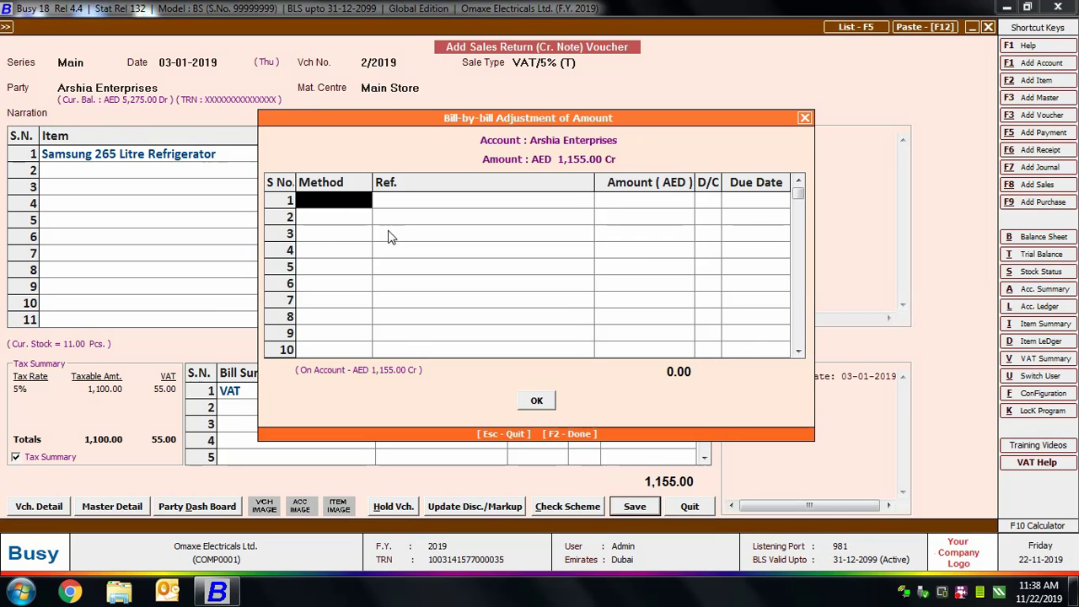
key(Return)
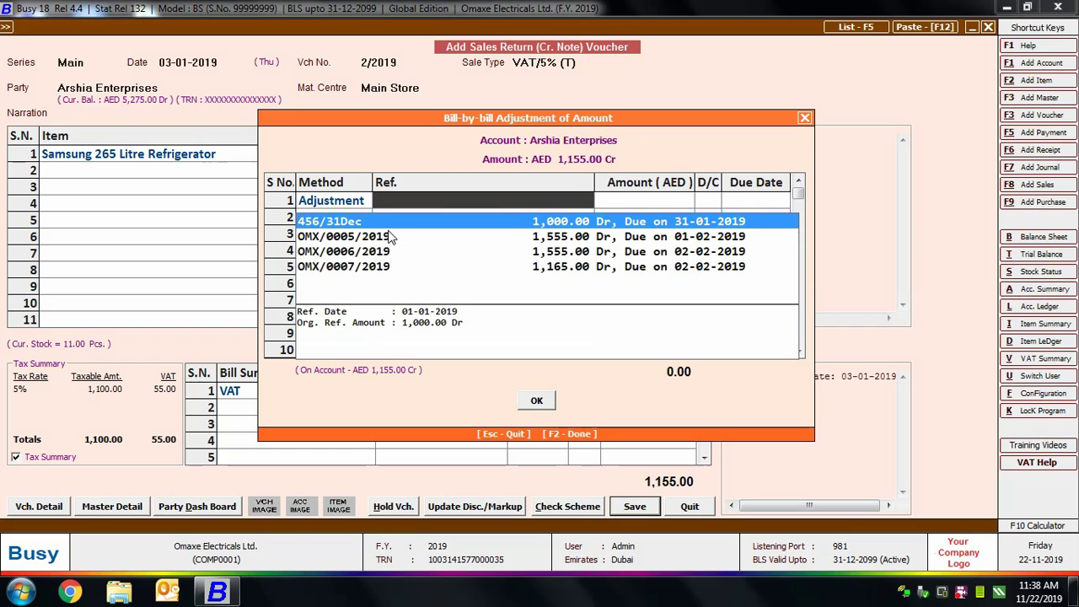
click(390, 237)
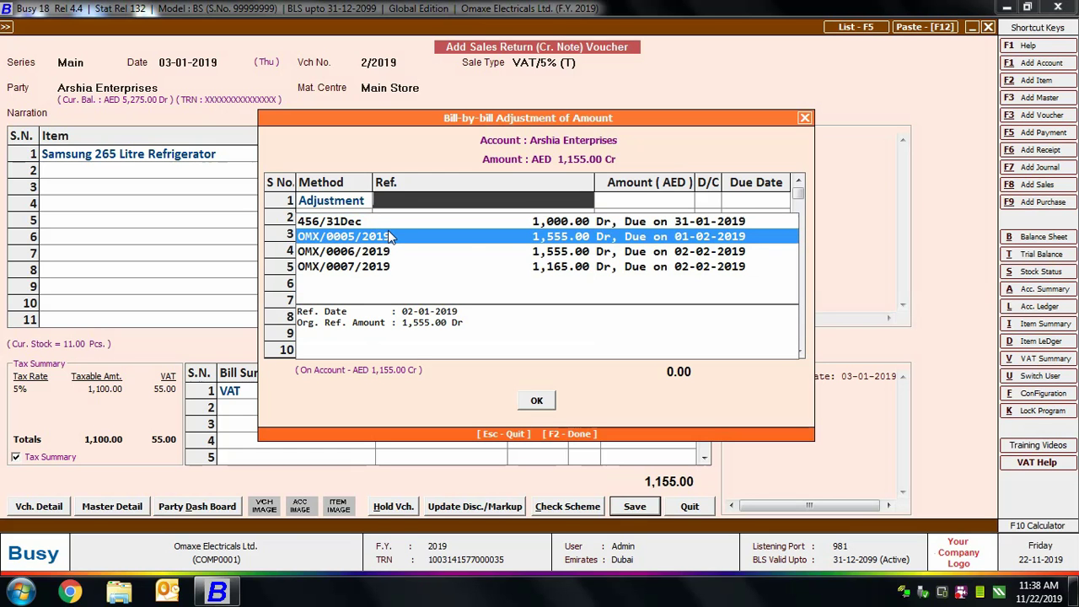
click(390, 237)
click(537, 400)
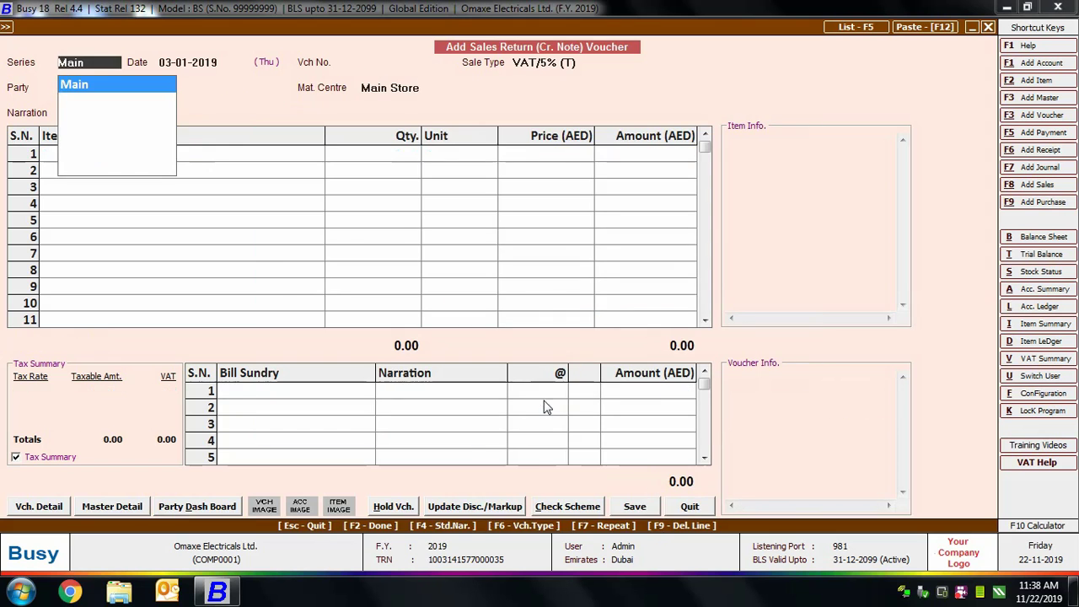
Step: Create a Main-series payment dated 31-01-2019 debiting Bright Electricals 4,200.00 AED
key(Escape)
key(Escape)
key(Escape)
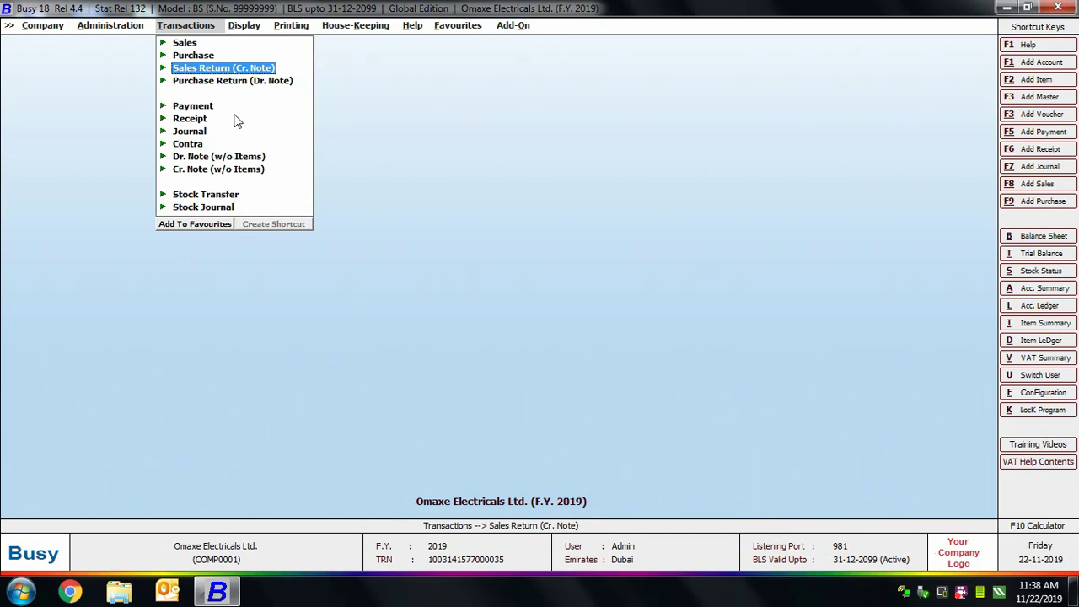
click(192, 106)
click(215, 118)
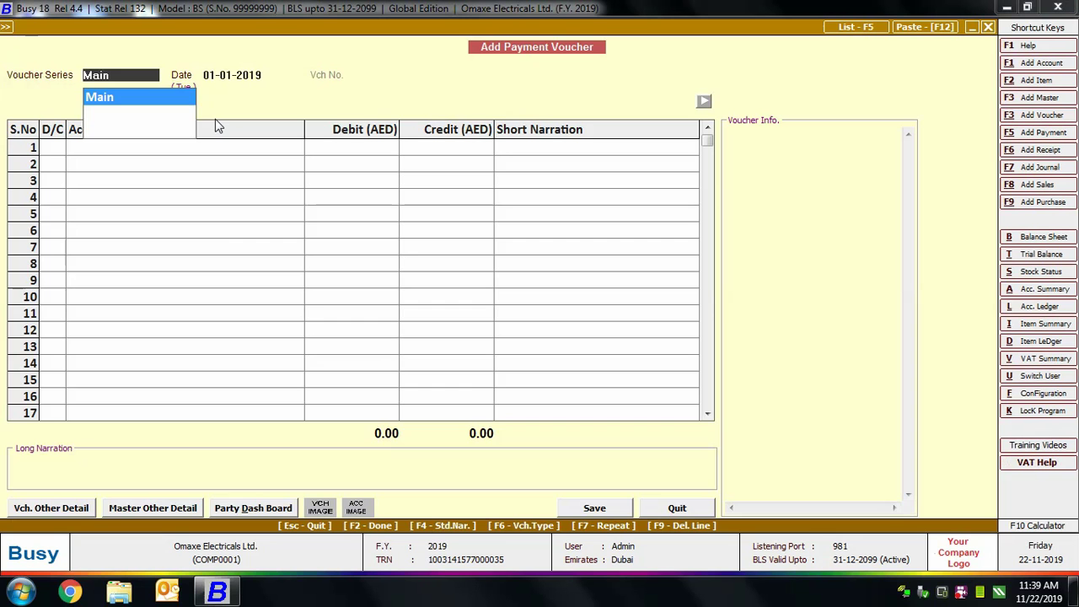
key(Return)
text(31-1)
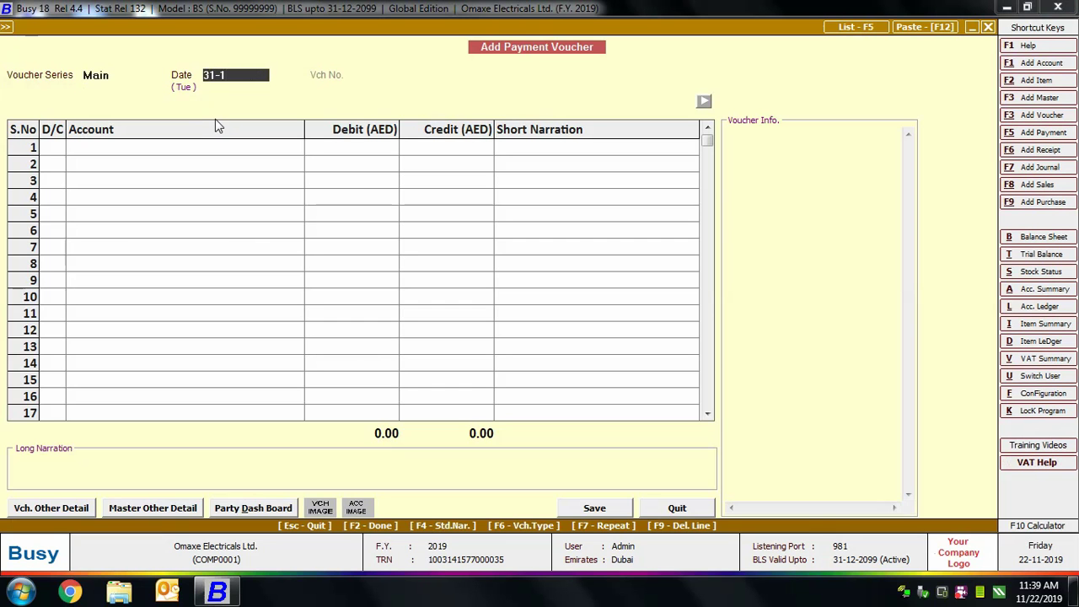
key(Return)
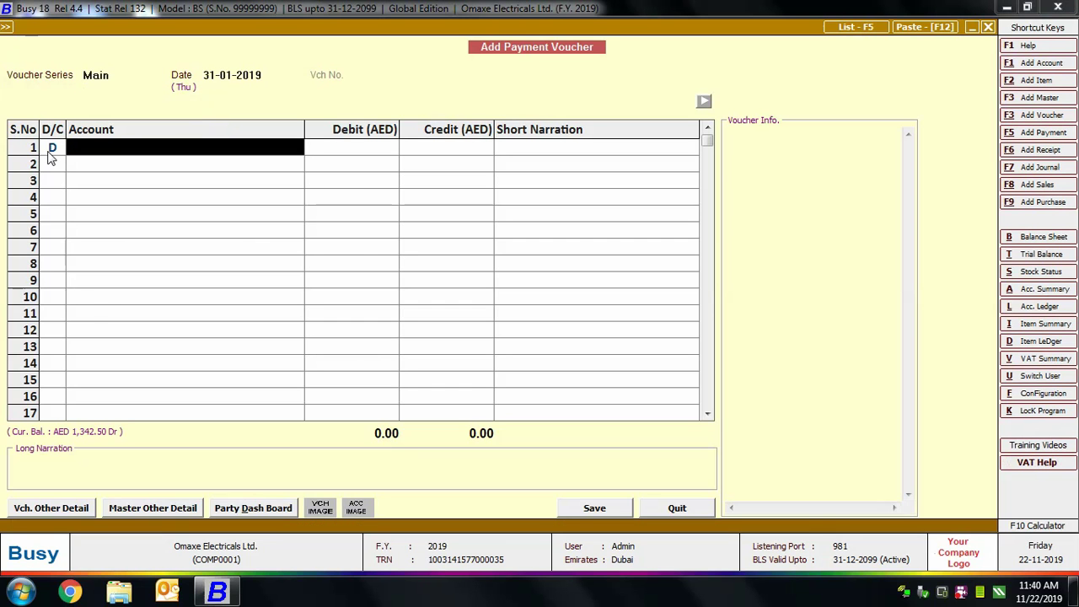
text(bri)
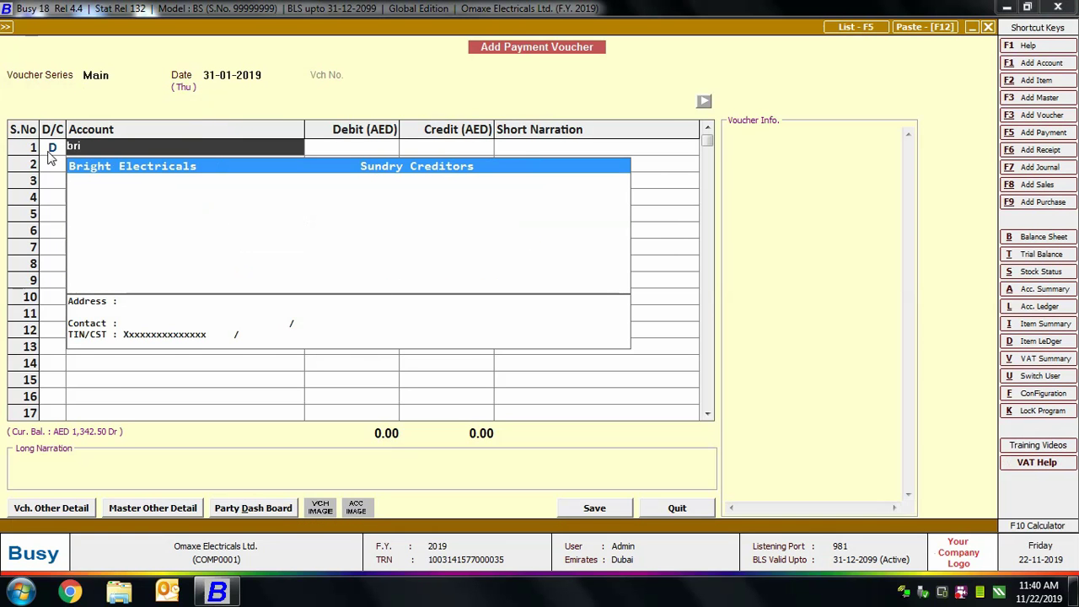
key(Return)
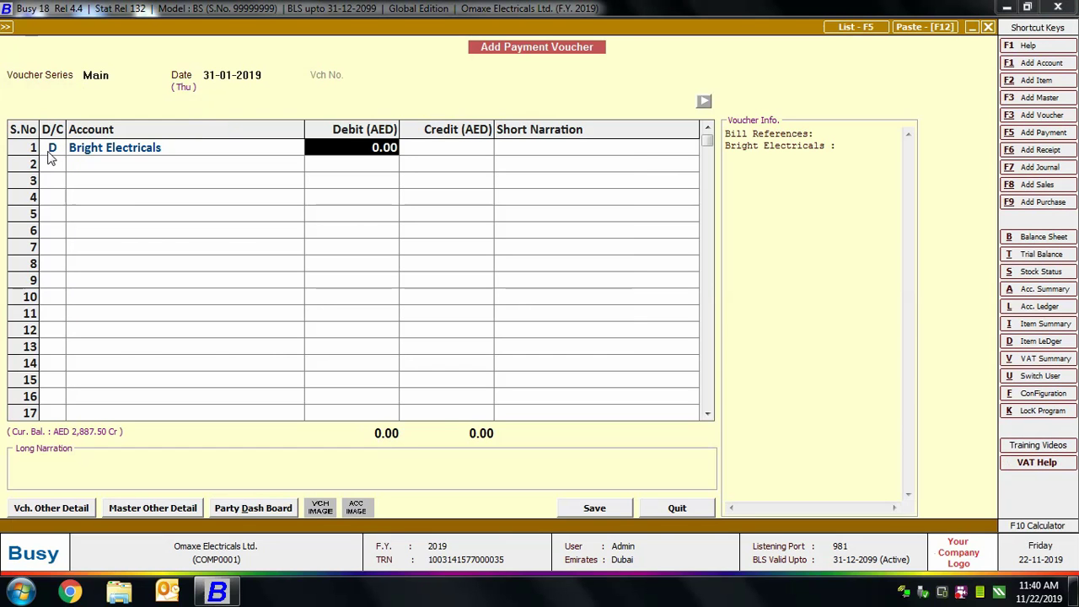
text(4200)
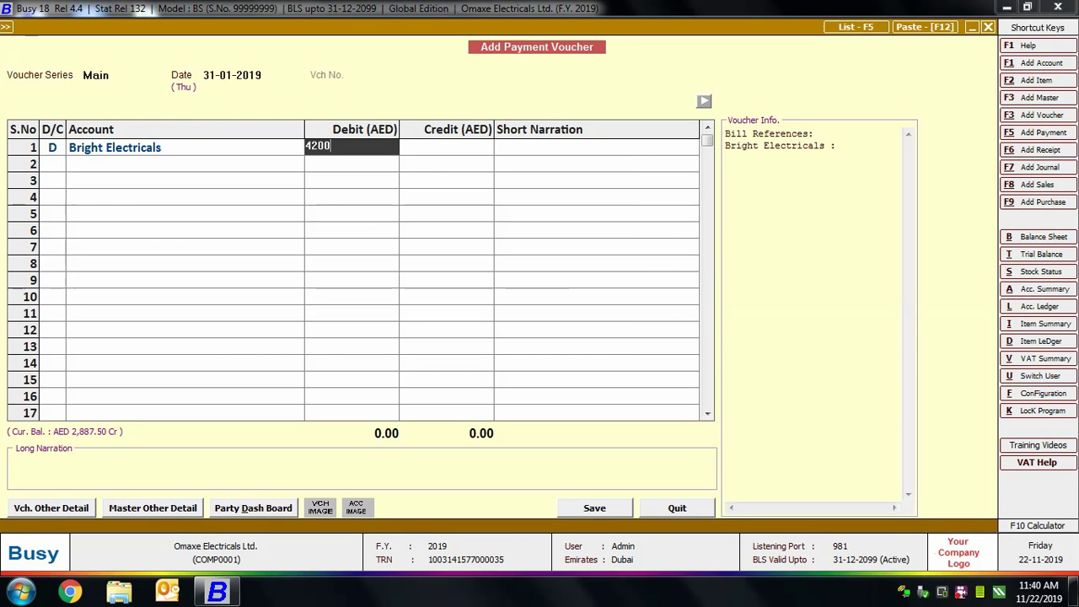
key(Return)
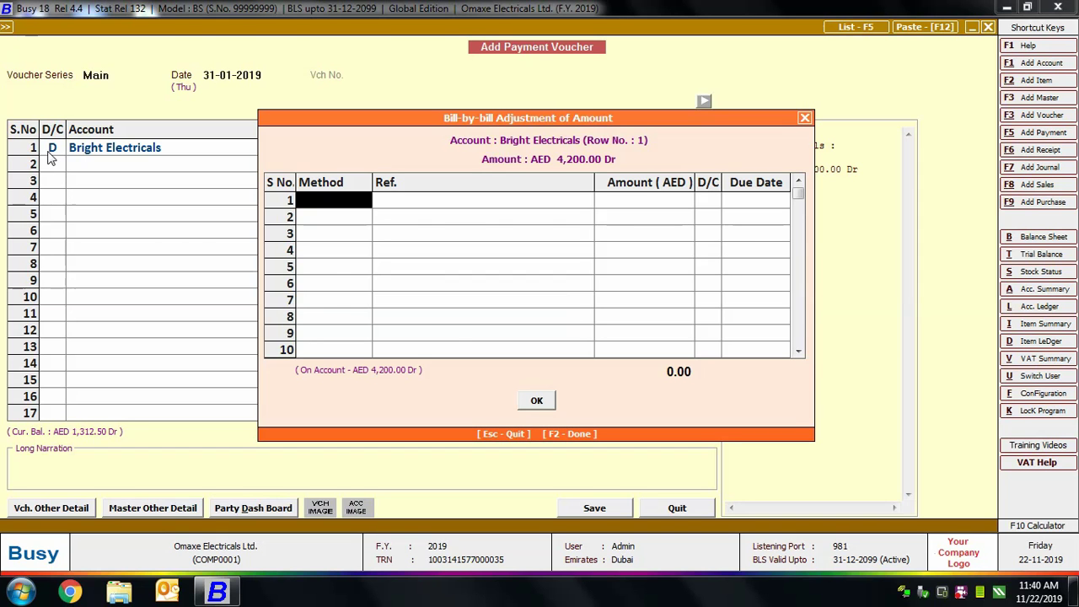
Step: Adjust the 4,200 debit against pending bill Smsng - 123
text(ad)
key(Return)
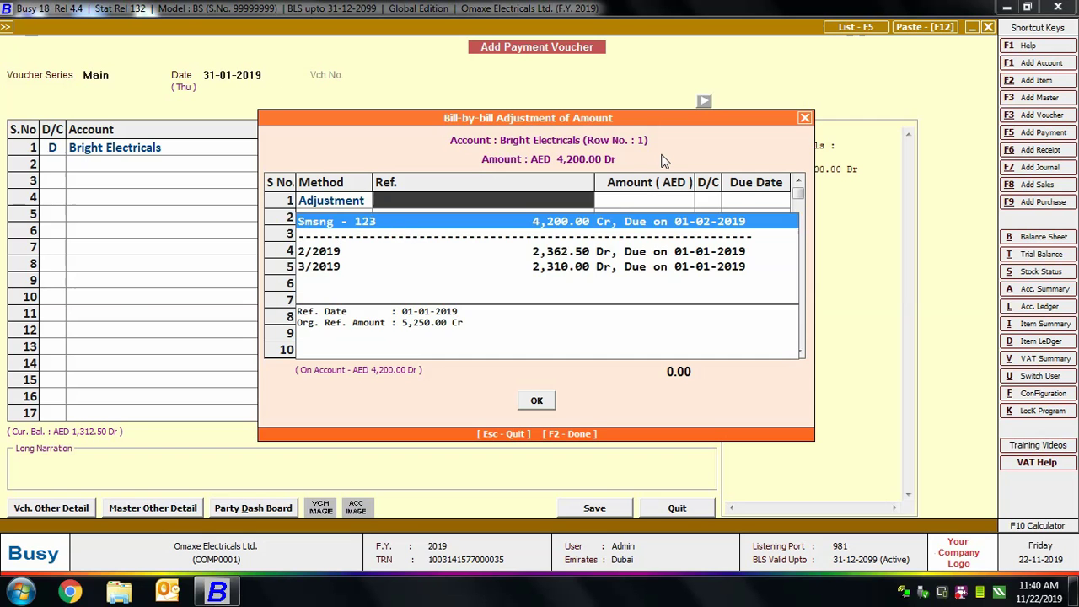
key(Return)
key(Return)
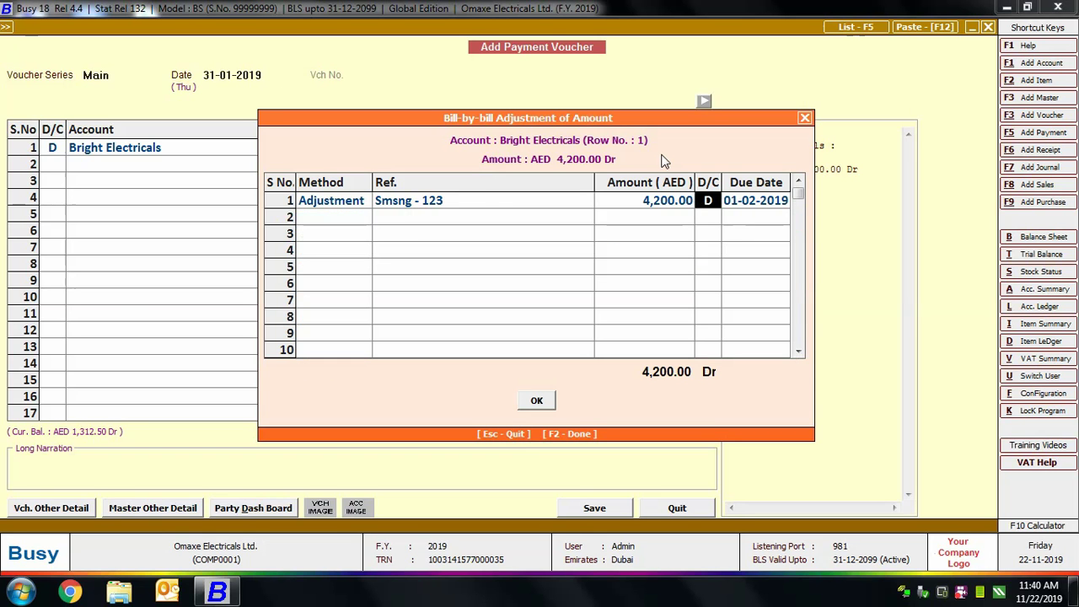
key(Return)
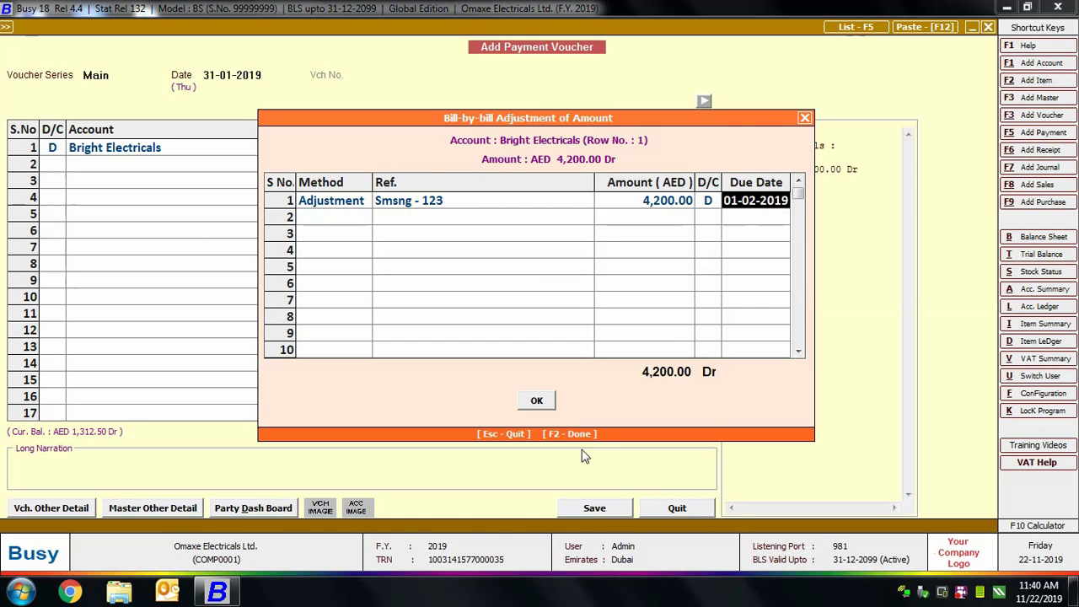
click(540, 400)
Step: Credit United Arab Bank 4,200 with narration 'Cheque No 234' and save the payment
key(Return)
key(Return)
text(u)
key(Return)
key(Return)
text(Cheque No 234)
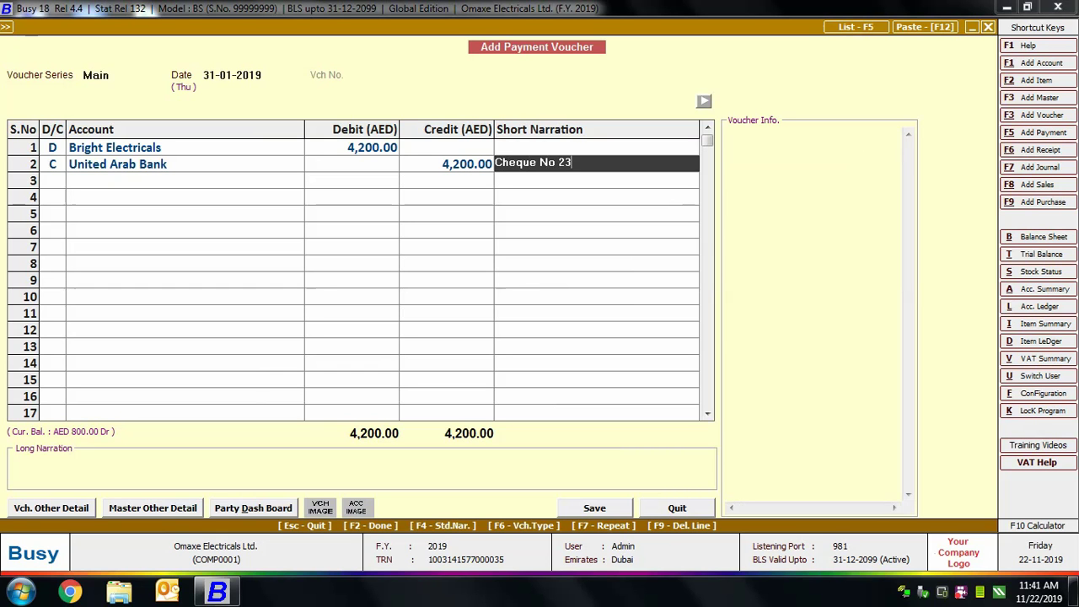
key(Return)
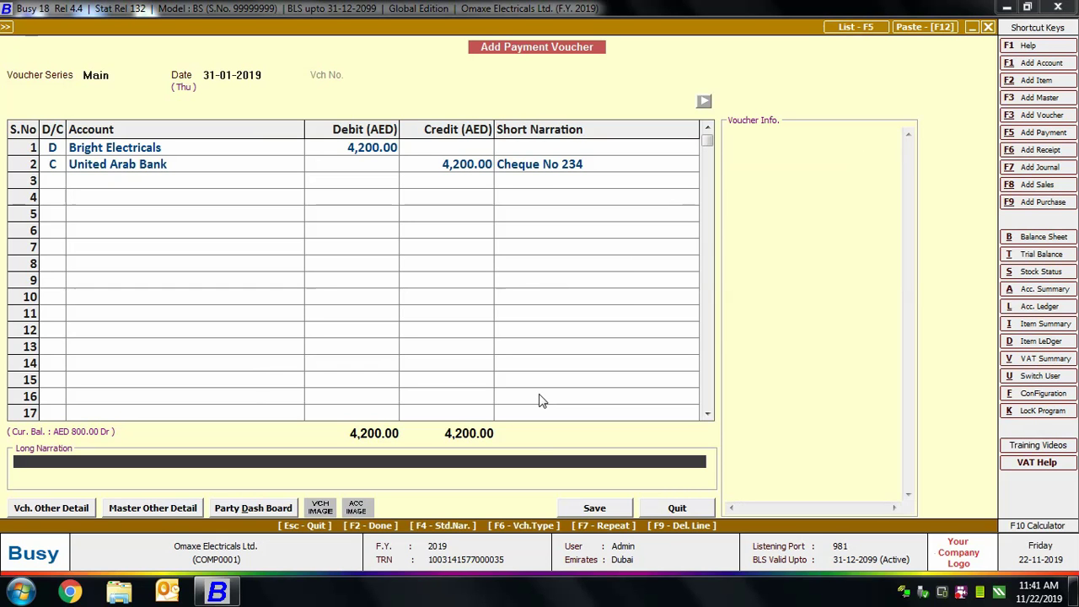
click(590, 508)
key(Escape)
key(Escape)
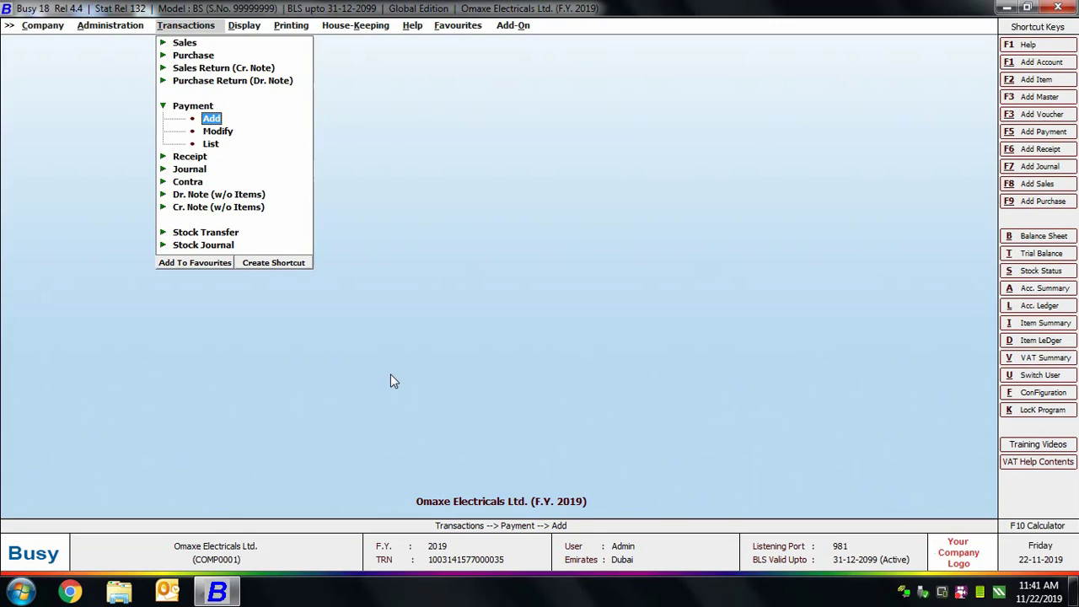
Step: Start a new receipt voucher in the Main series dated 01-02-2019
key(Escape)
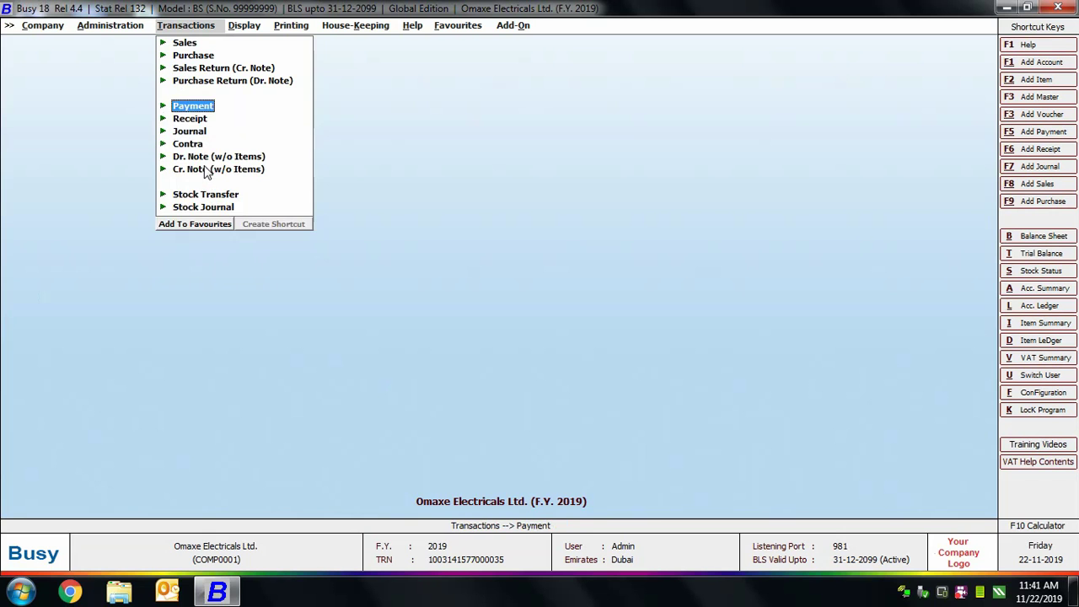
click(193, 121)
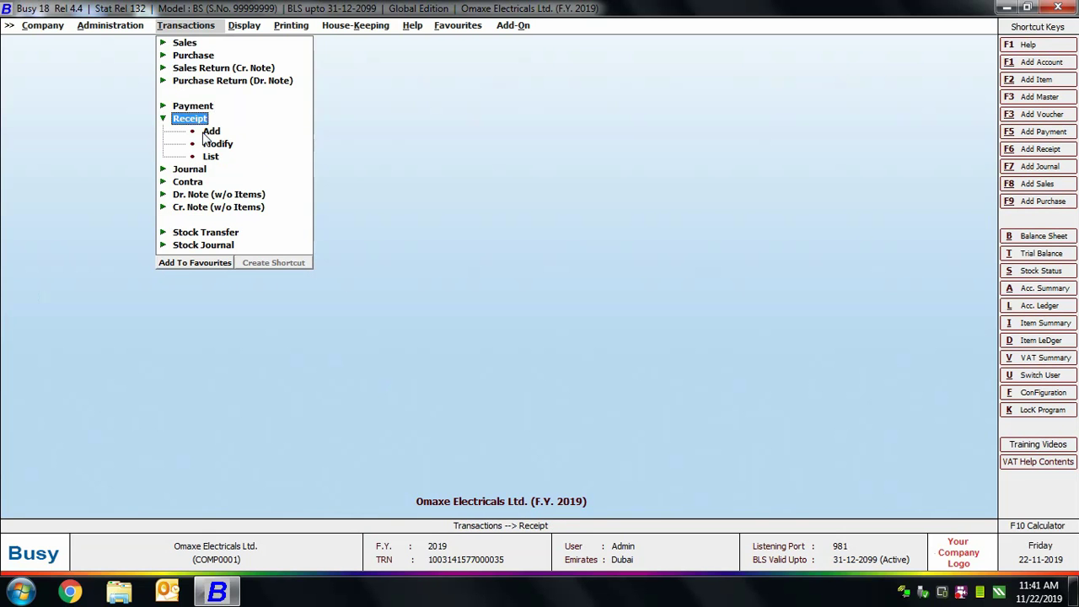
click(209, 133)
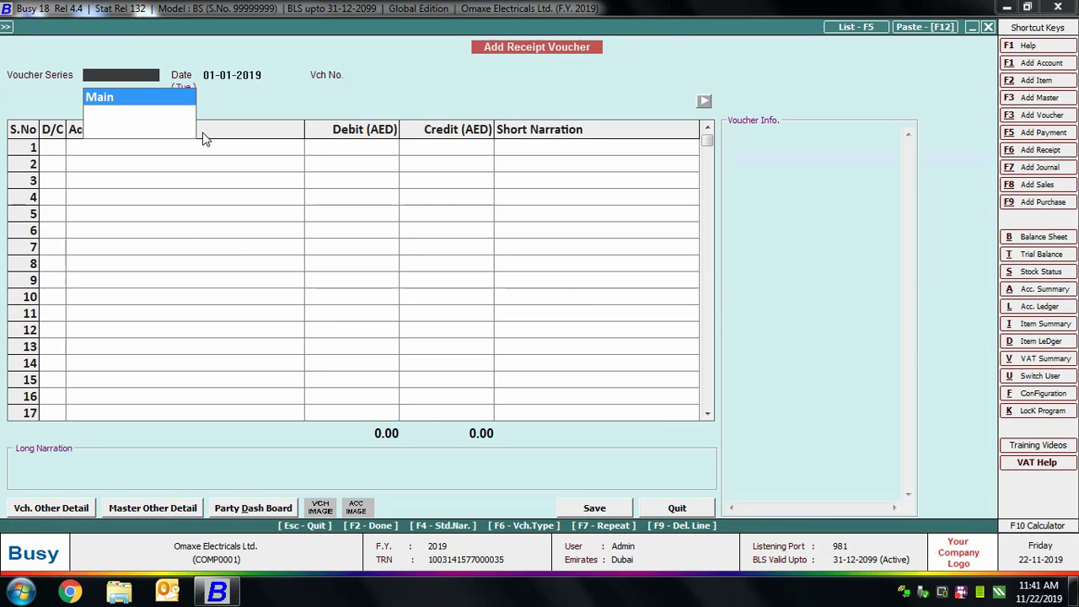
key(Return)
text(1-2)
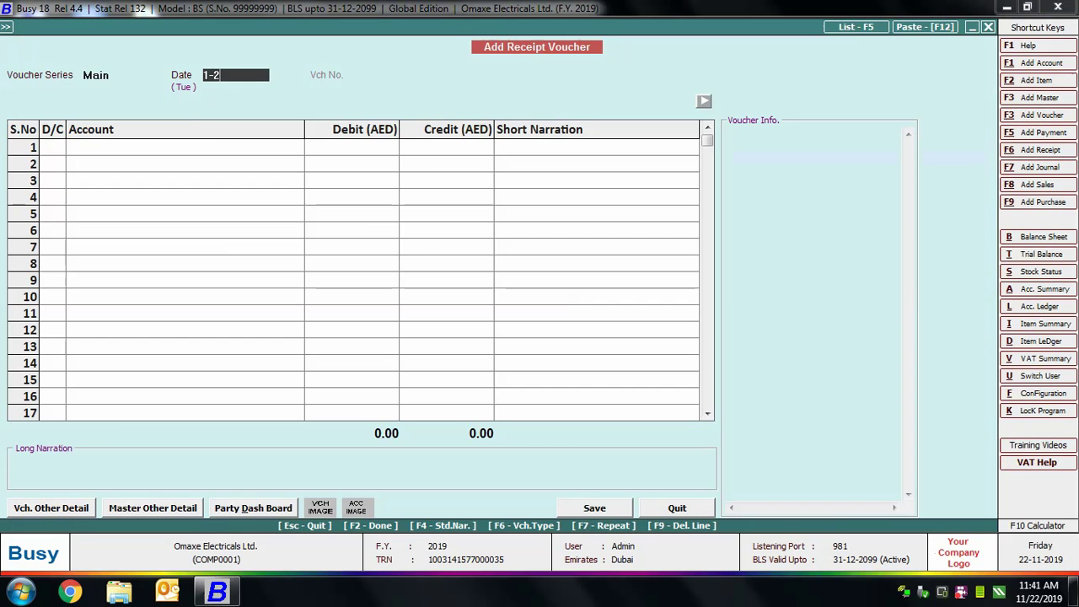
key(Return)
Step: Credit Arshia Enterprises 400 and adjust the full 400.00 against bill OMX/0005/2019
key(Return)
text(ars)
key(Return)
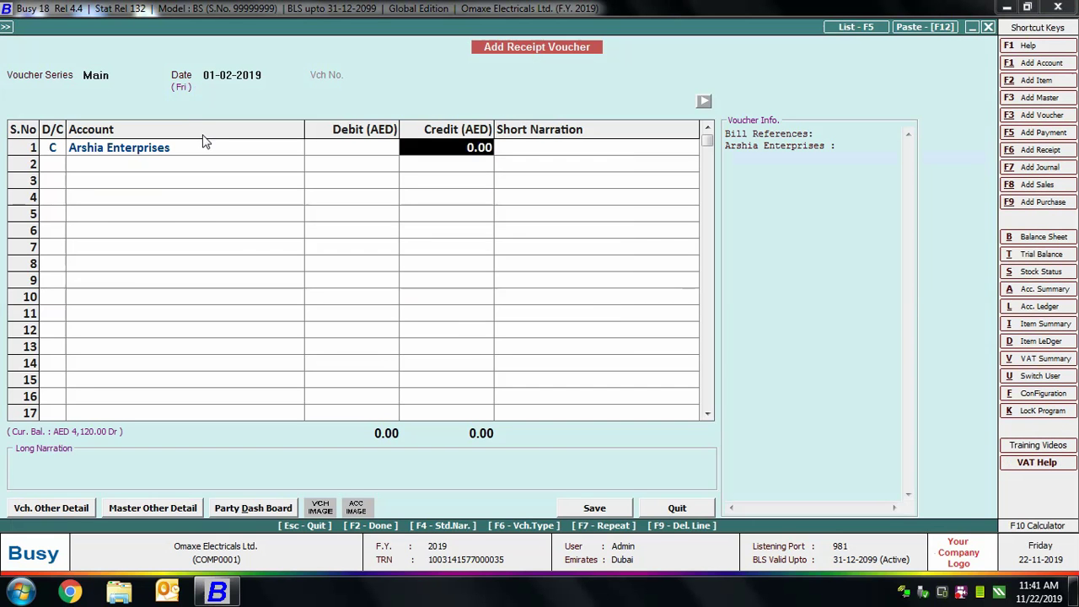
text(400)
key(Return)
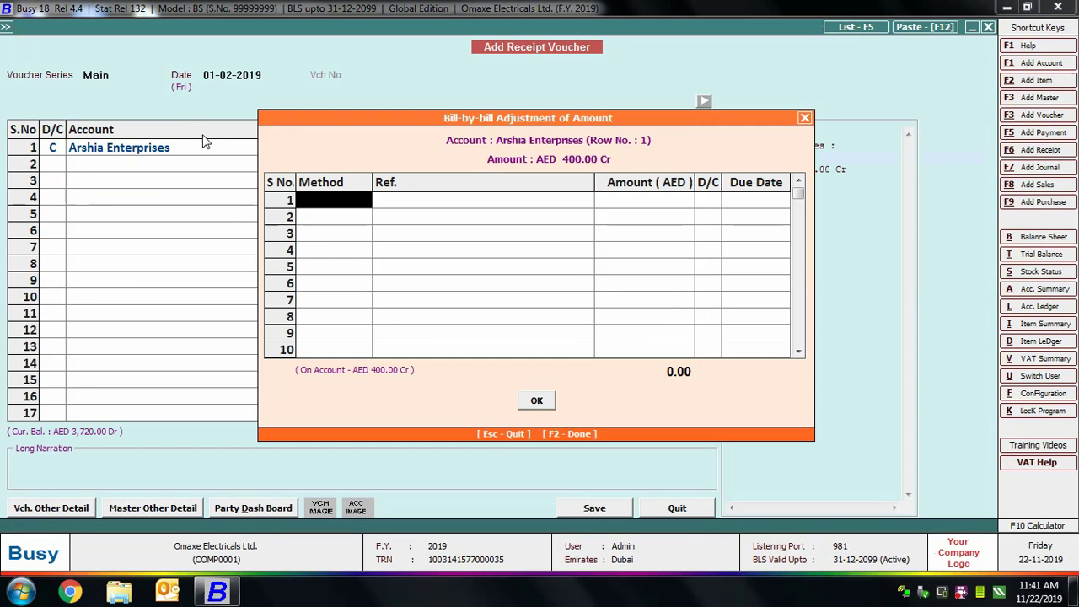
key(Return)
key(Down)
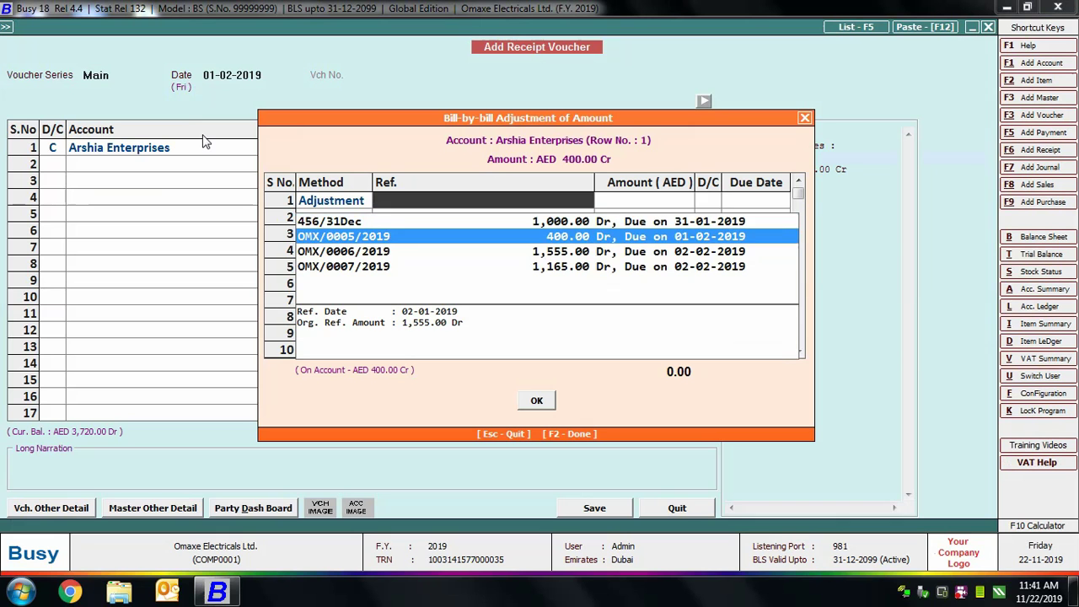
key(Return)
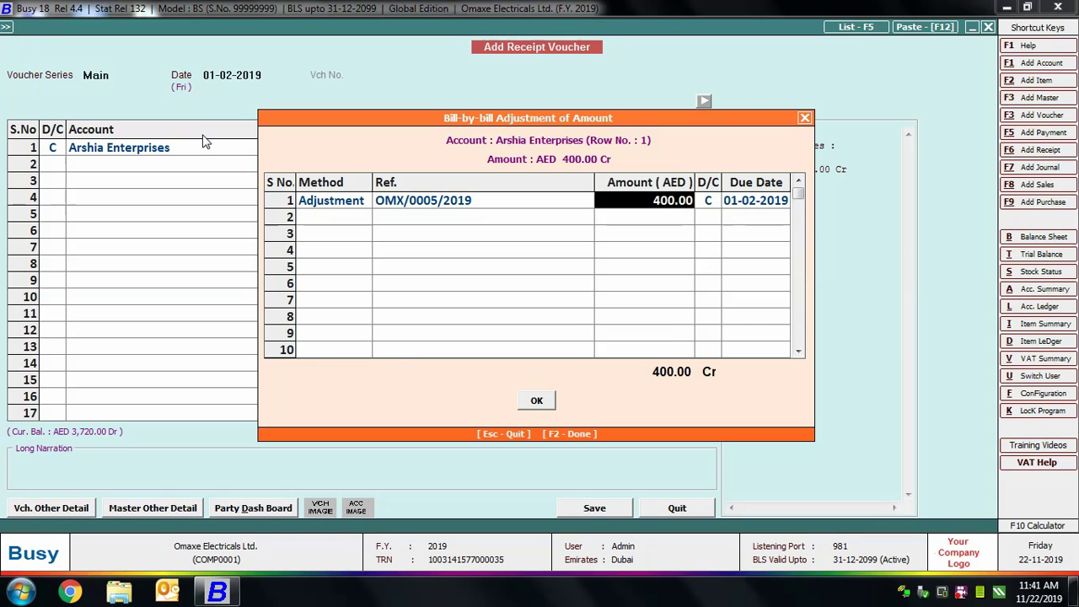
key(Return)
key(Return)
key(Return)
key(Return)
key(Return)
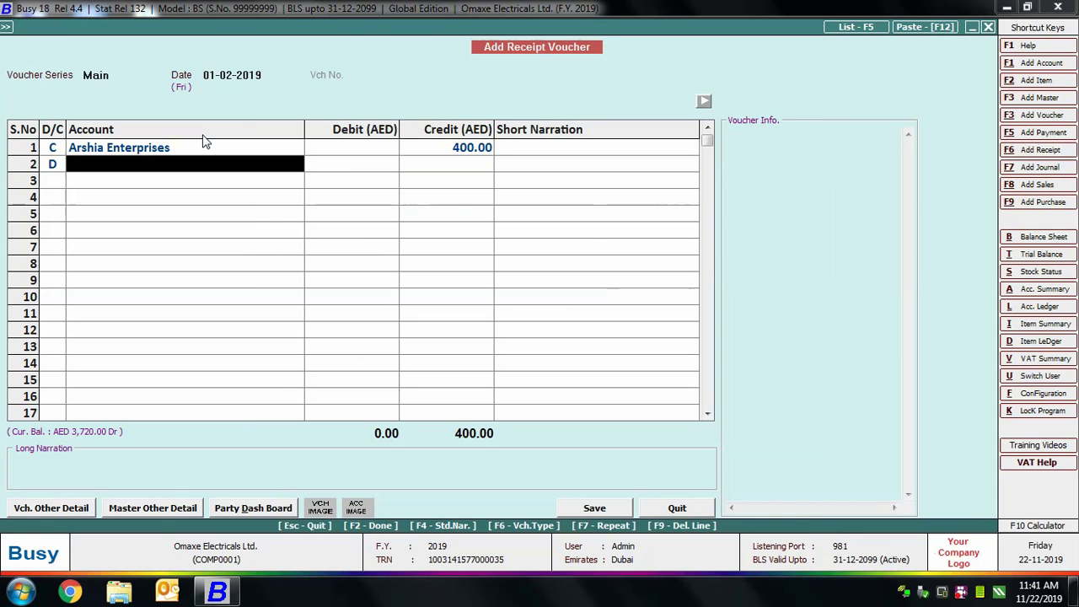
Step: Debit United Arab Bank with narration 'Cheque No 567' and long narration 'Cheque Subject to Realisation'
key(Return)
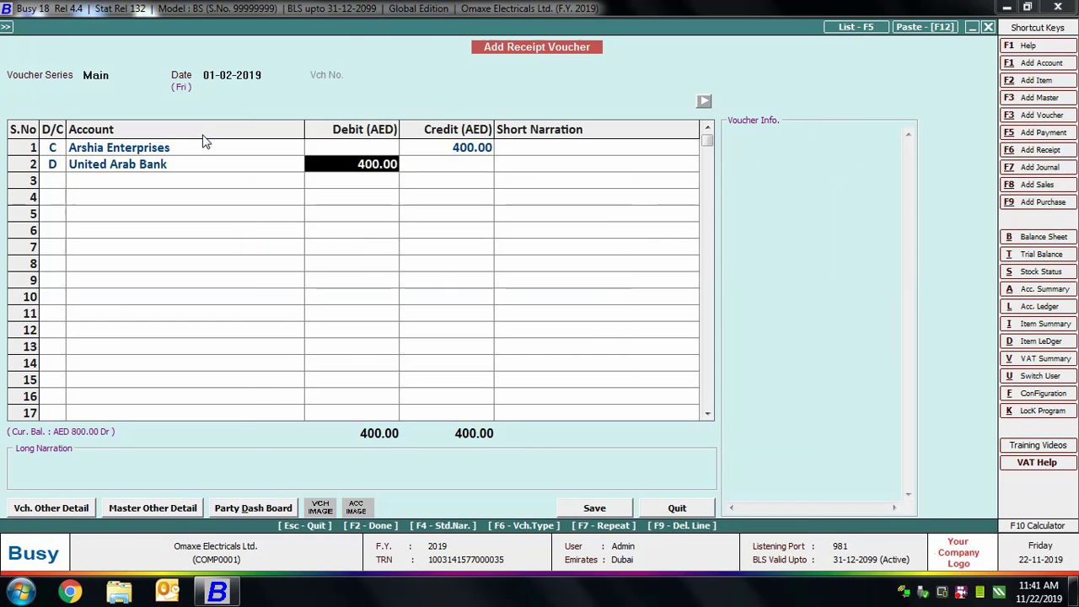
key(Return)
text(Cheque No 567)
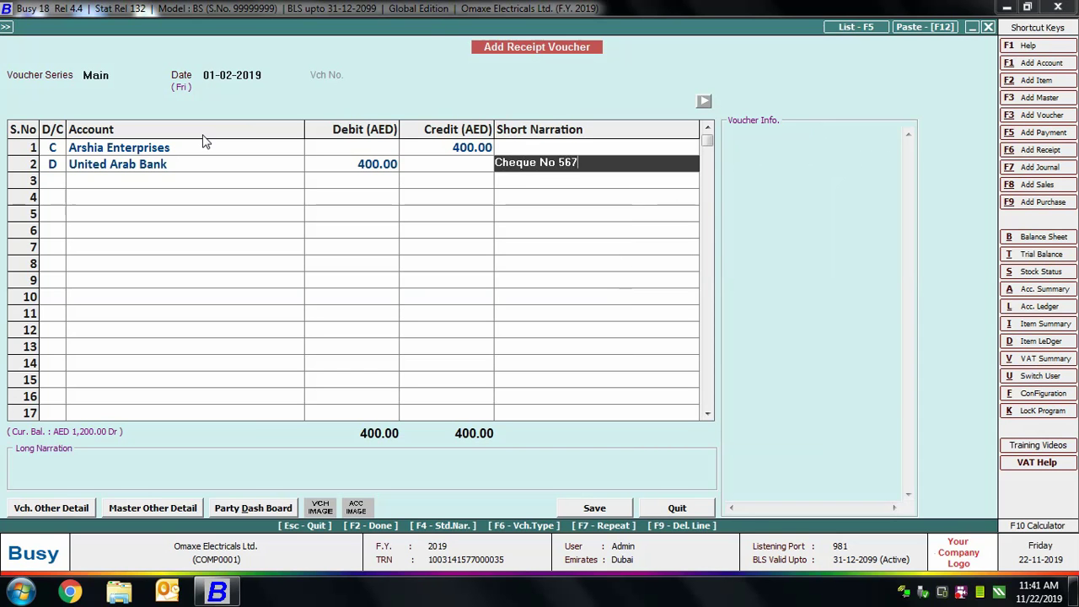
key(Return)
key(F4)
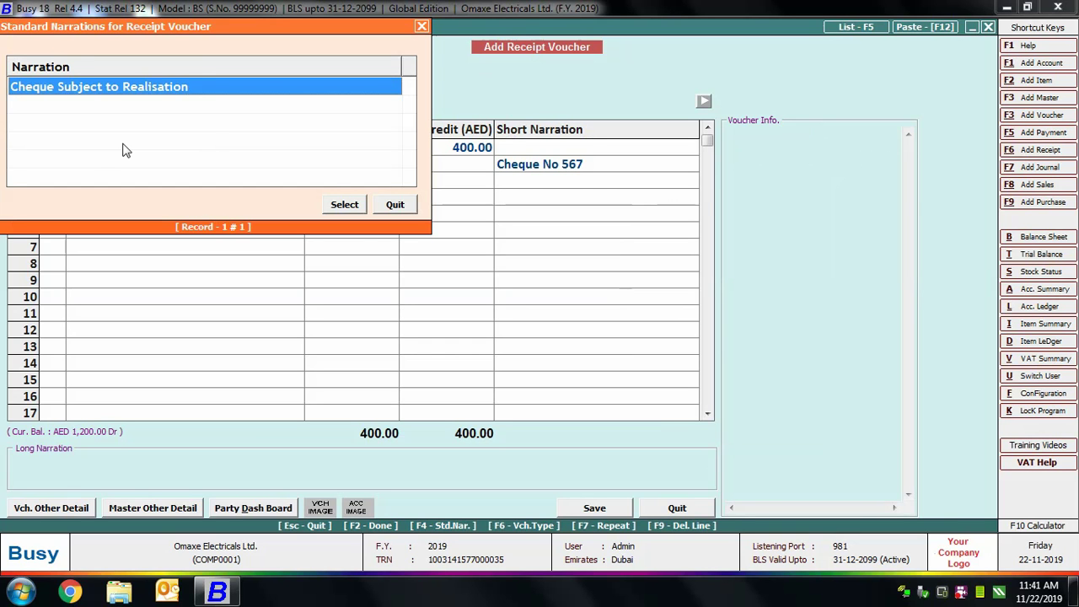
click(337, 204)
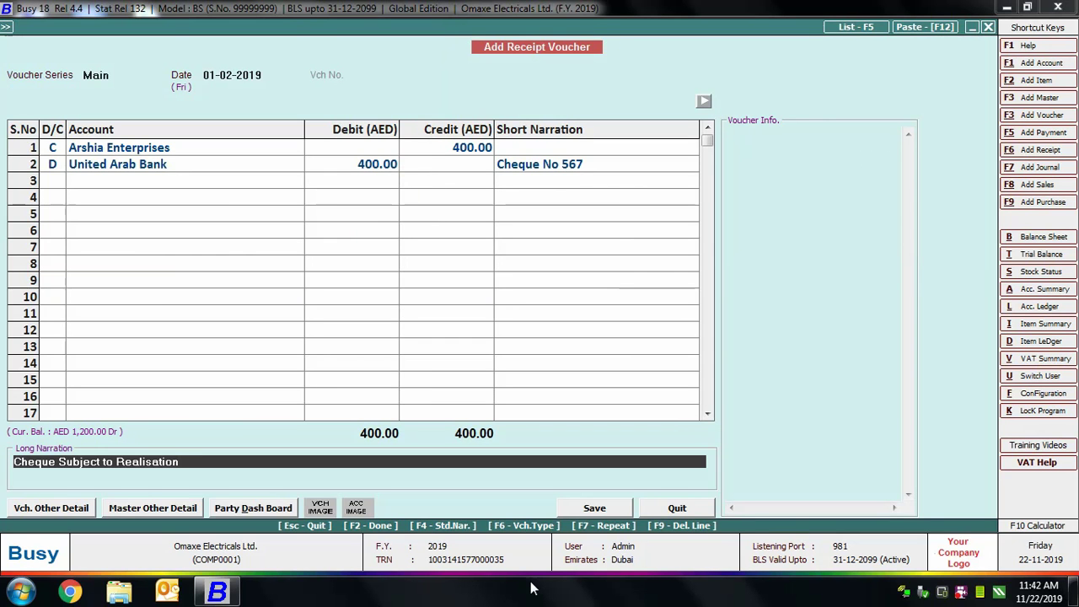